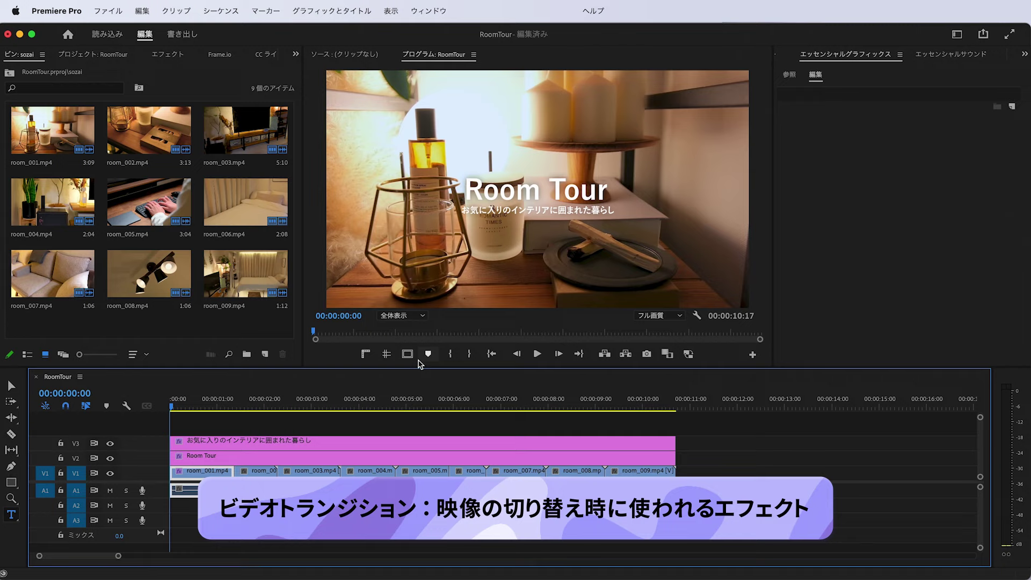
Return to the Selection tool and switch to the Effects (エフェクト) workspace
key(v)
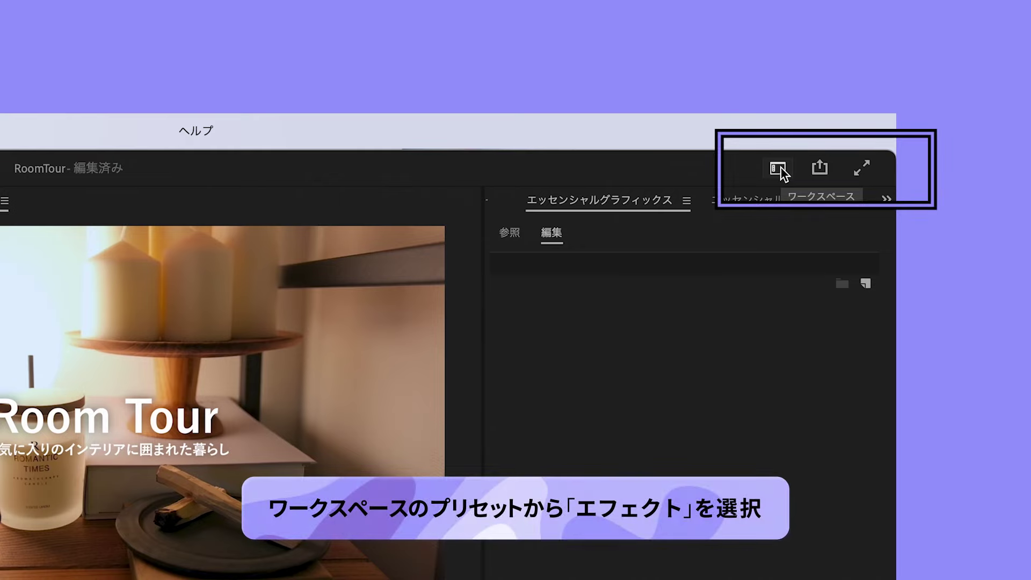
click(780, 168)
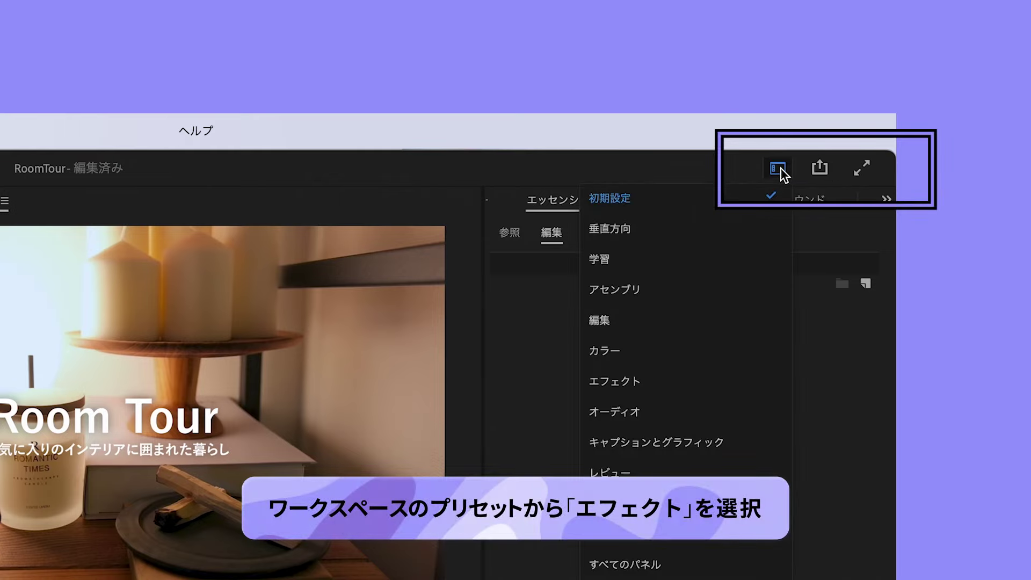
click(664, 380)
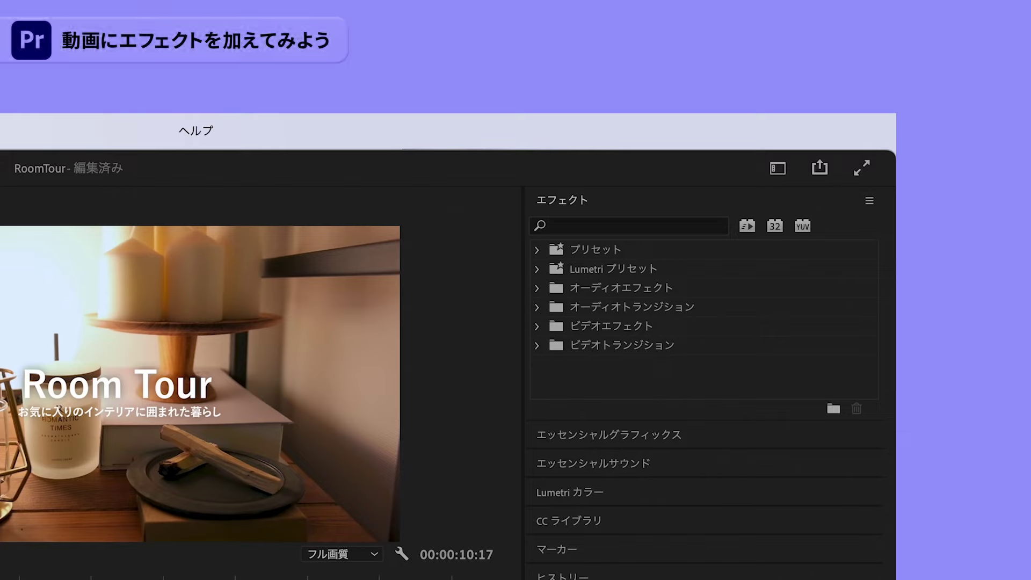
Expand Video Transitions > Dissolve in the Effects panel and select Cross Dissolve
click(594, 227)
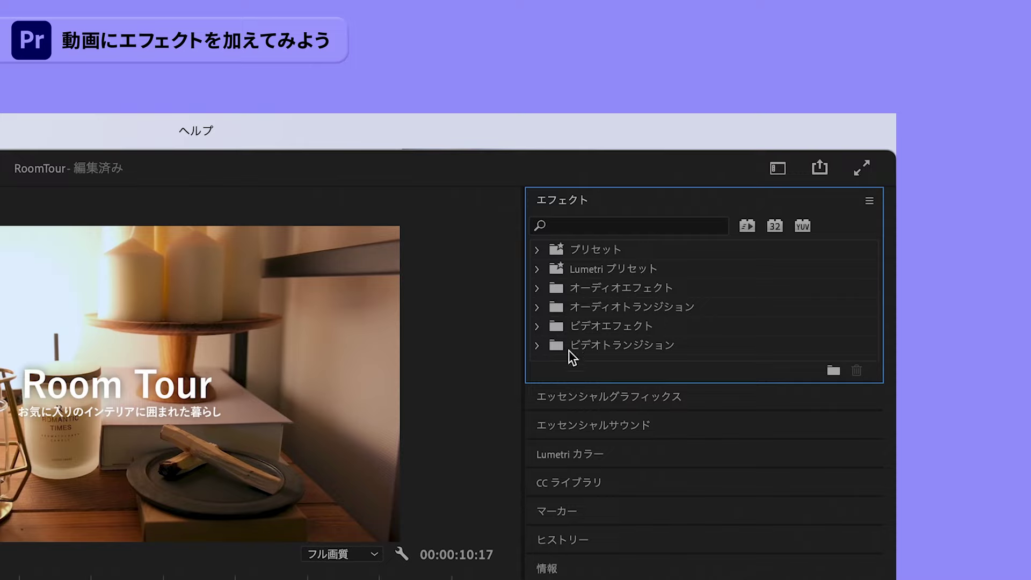
click(537, 345)
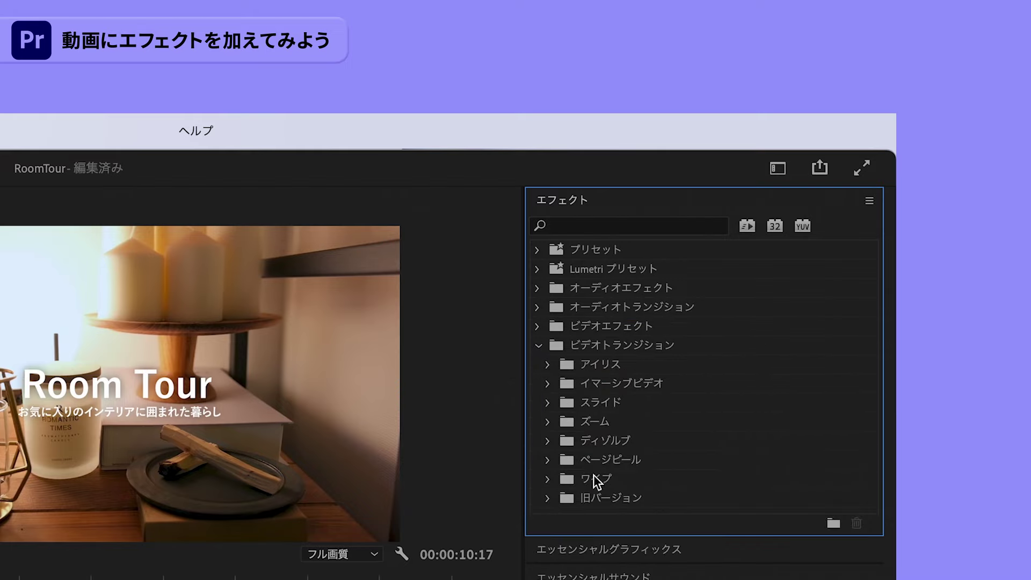
click(547, 441)
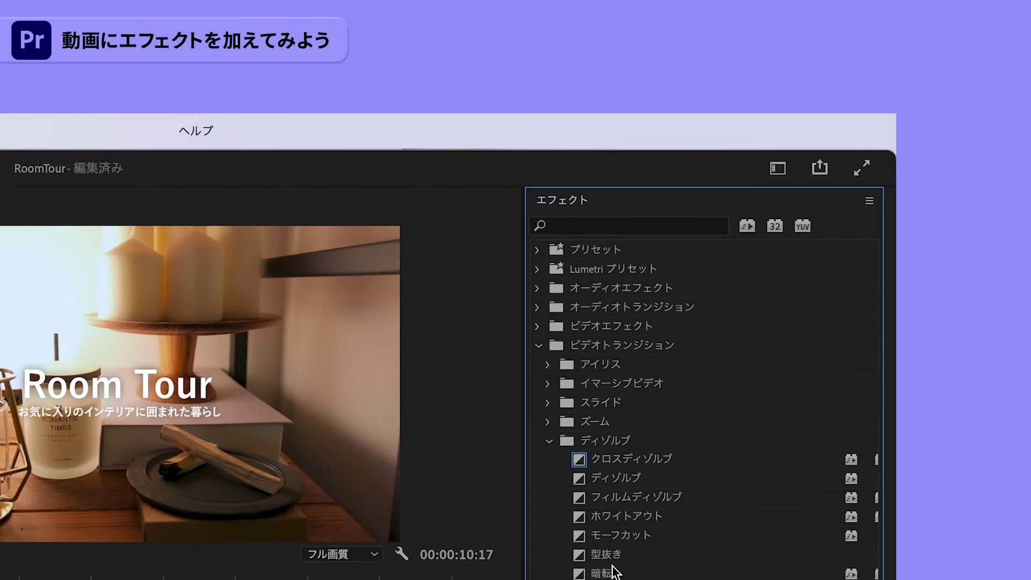
click(626, 458)
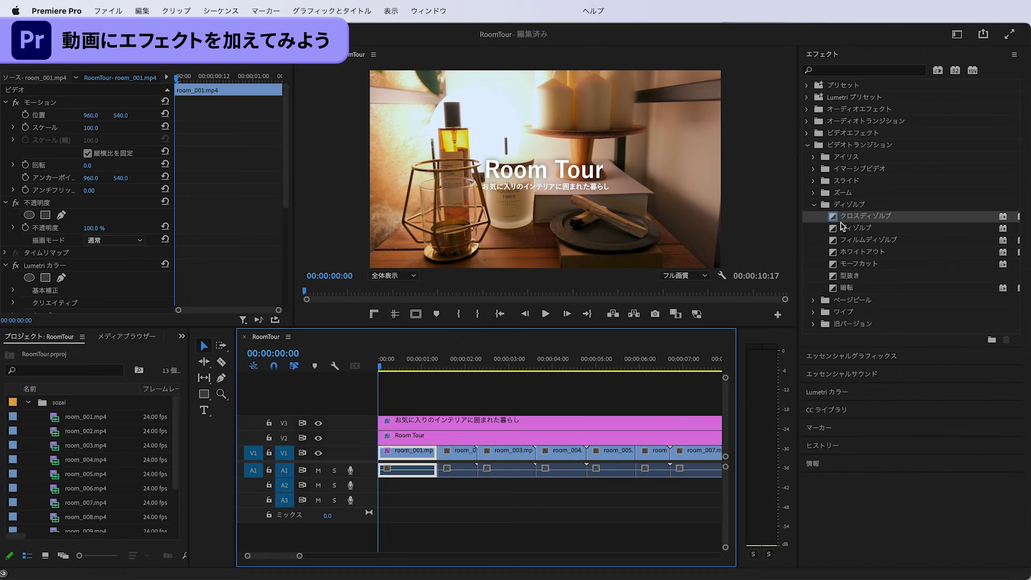
Zoom the timeline in and scrub the playhead to the room_005/room_006 cut near 00:00:05:14
click(618, 350)
key(=)
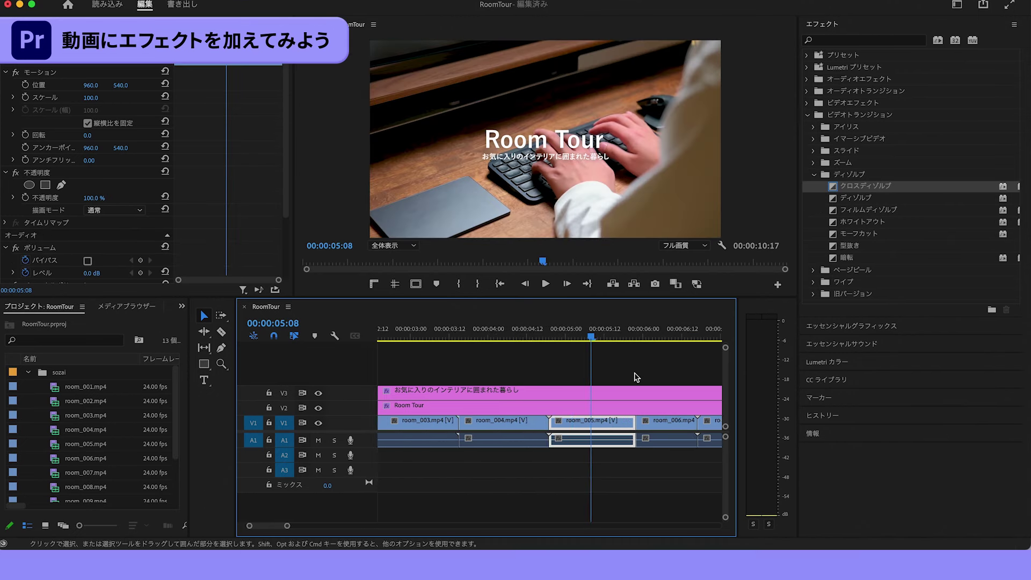
scroll(537, 368, right, 2)
key(space)
key(space)
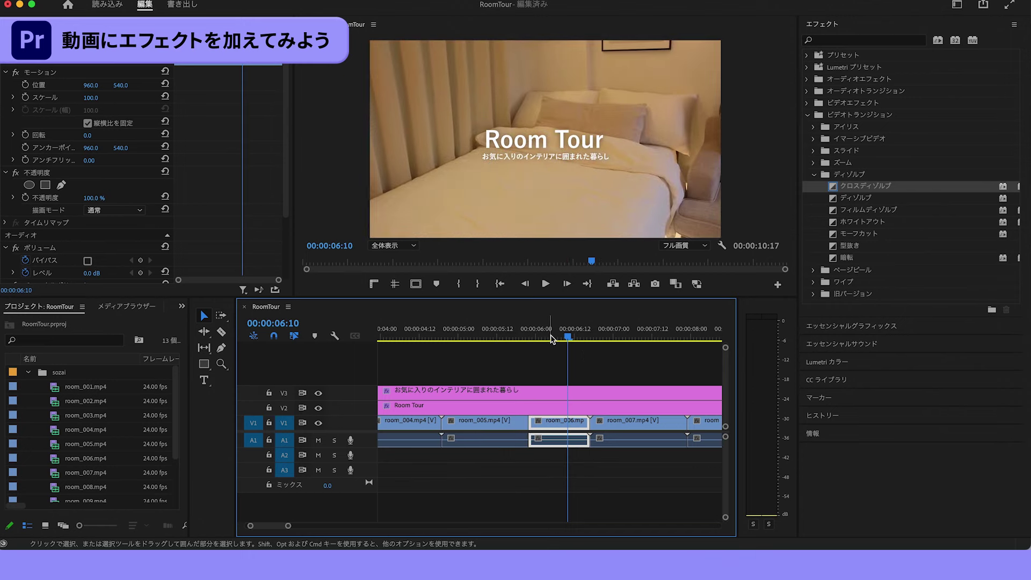
click(505, 334)
drag(506, 334, 543, 340)
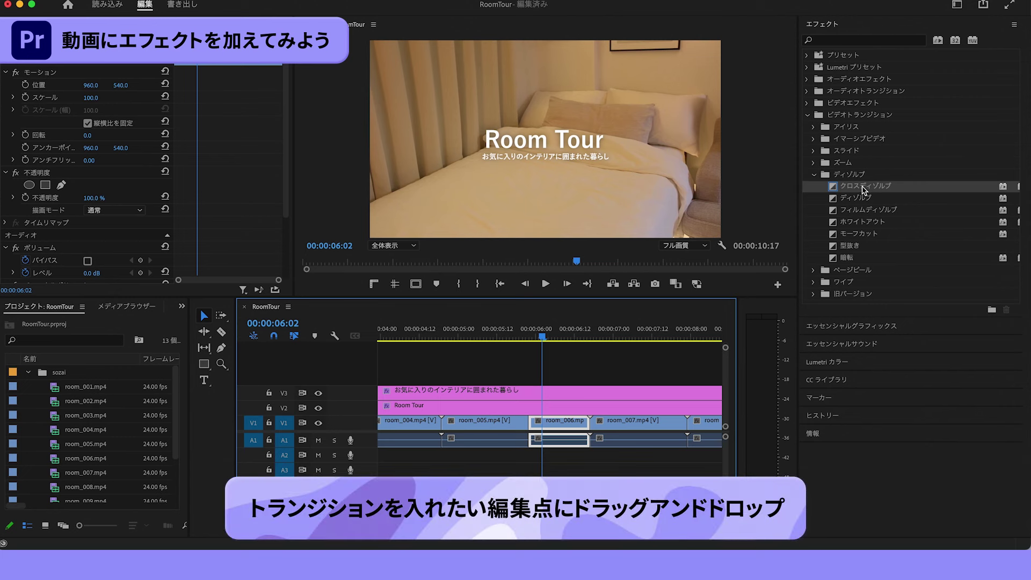
Drop Cross Dissolve onto the room_005/room_006 edit point on V1
drag(863, 189, 533, 425)
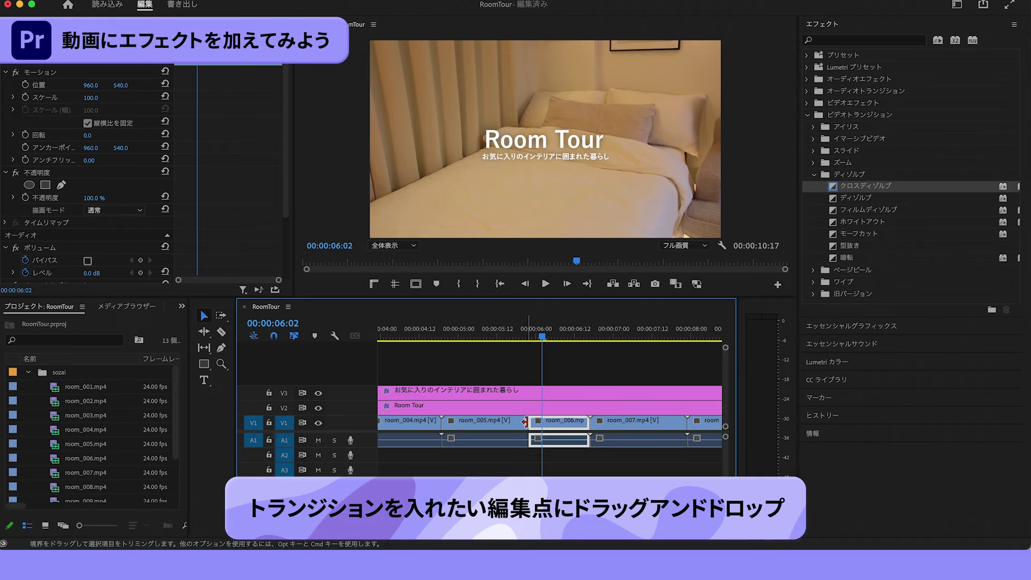
mouse_move(861, 188)
mouse_down()
mouse_move(721, 243)
mouse_move(533, 430)
mouse_up()
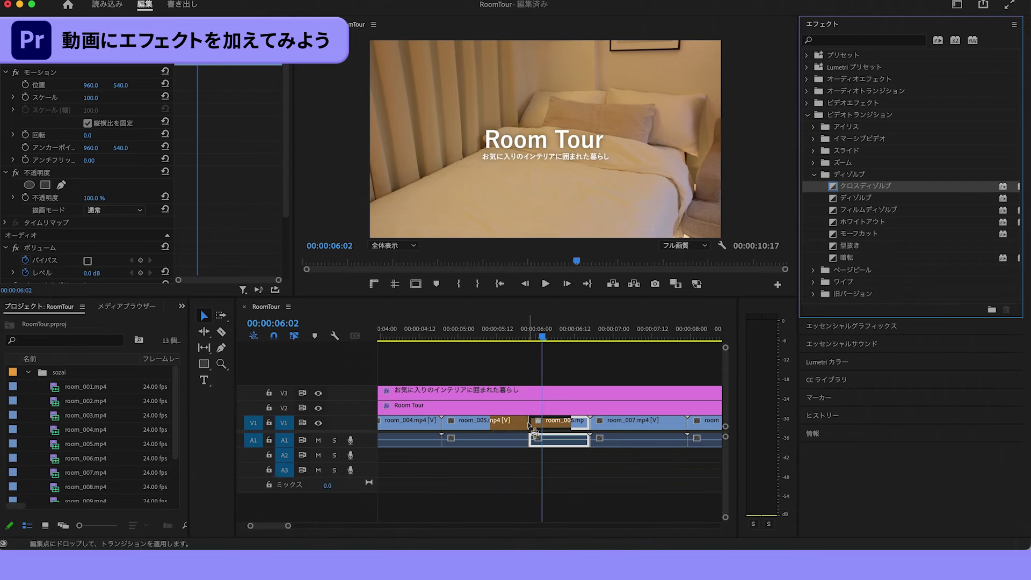
drag(532, 426, 533, 429)
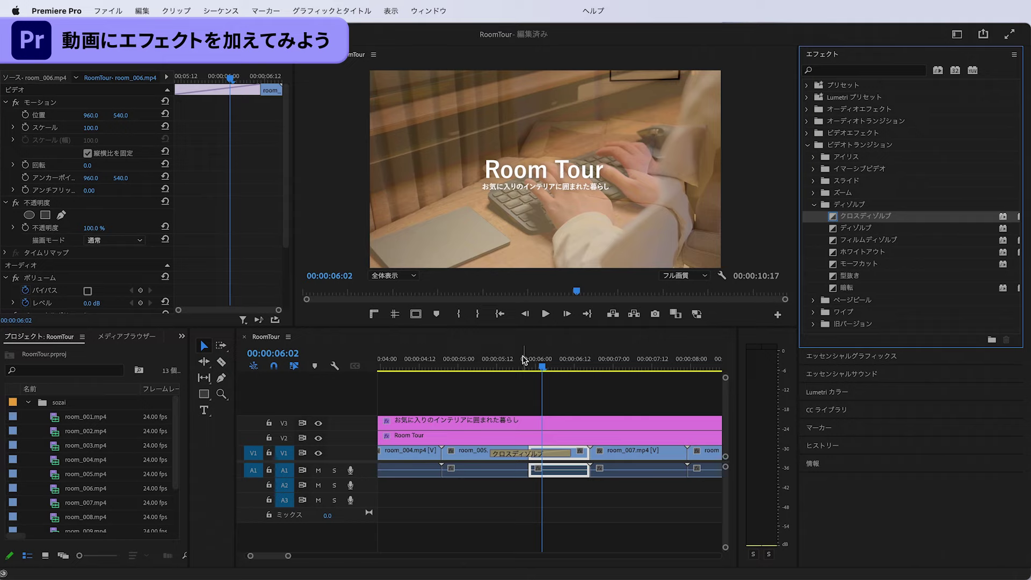
drag(524, 359, 436, 358)
key(space)
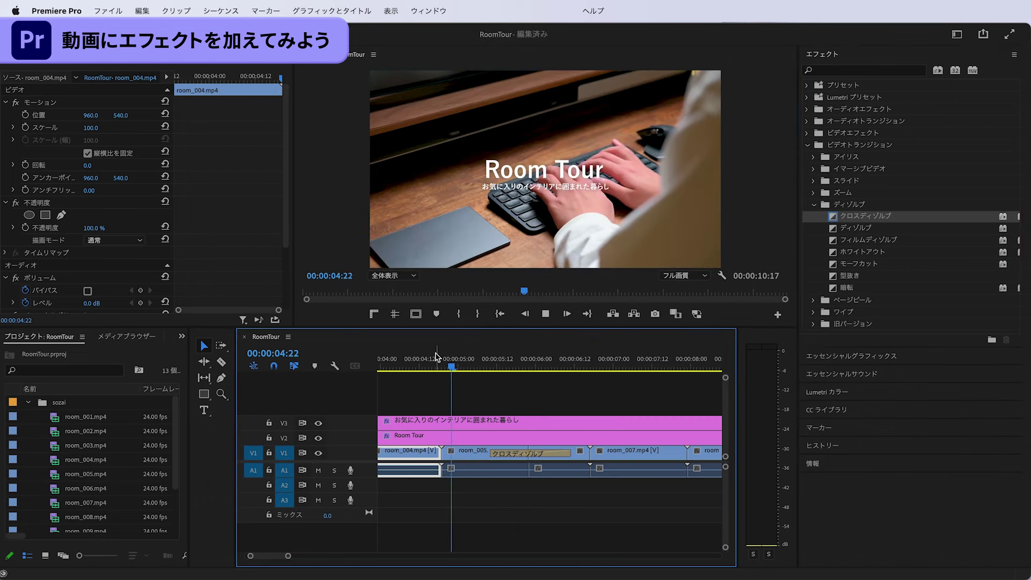
drag(444, 358, 438, 364)
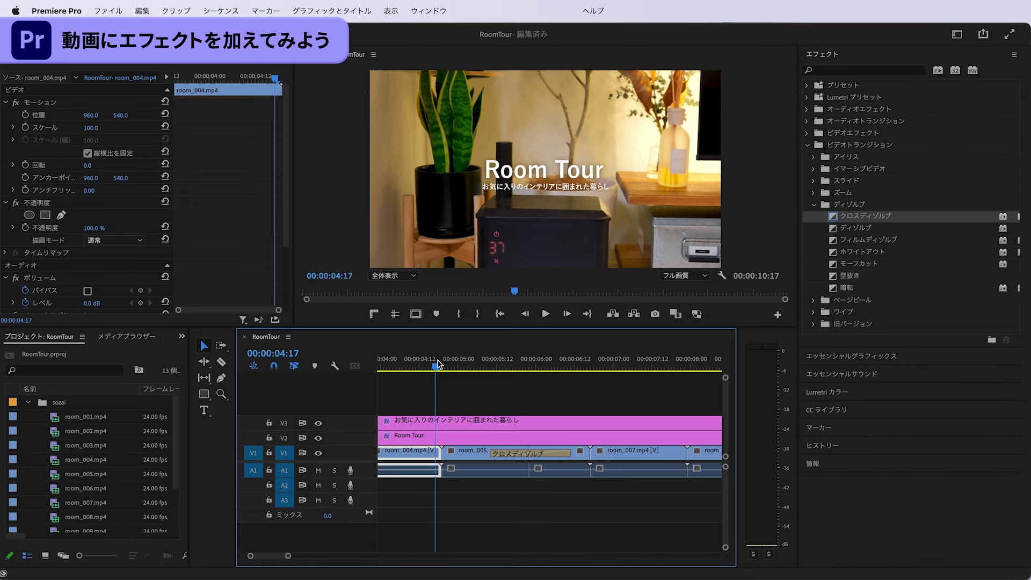
drag(437, 364, 575, 371)
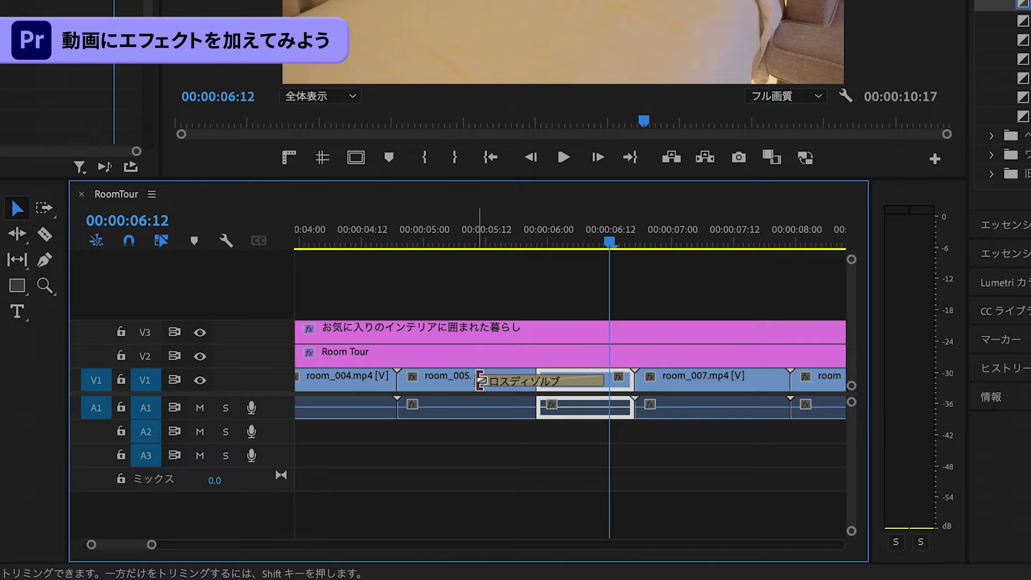
Lengthen the cross dissolve by dragging its start edge earlier, then play it
drag(480, 380, 470, 381)
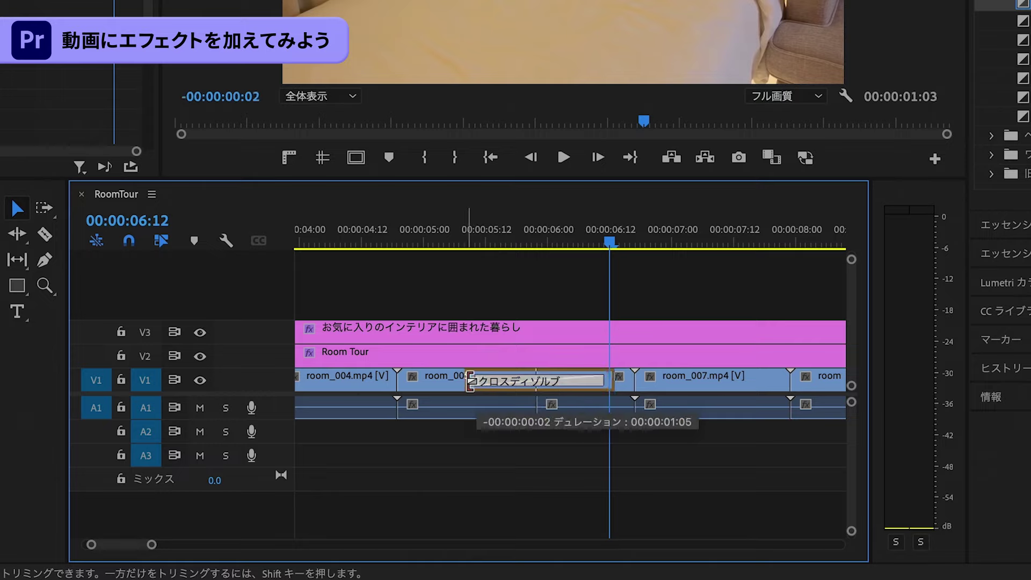
drag(470, 382, 436, 384)
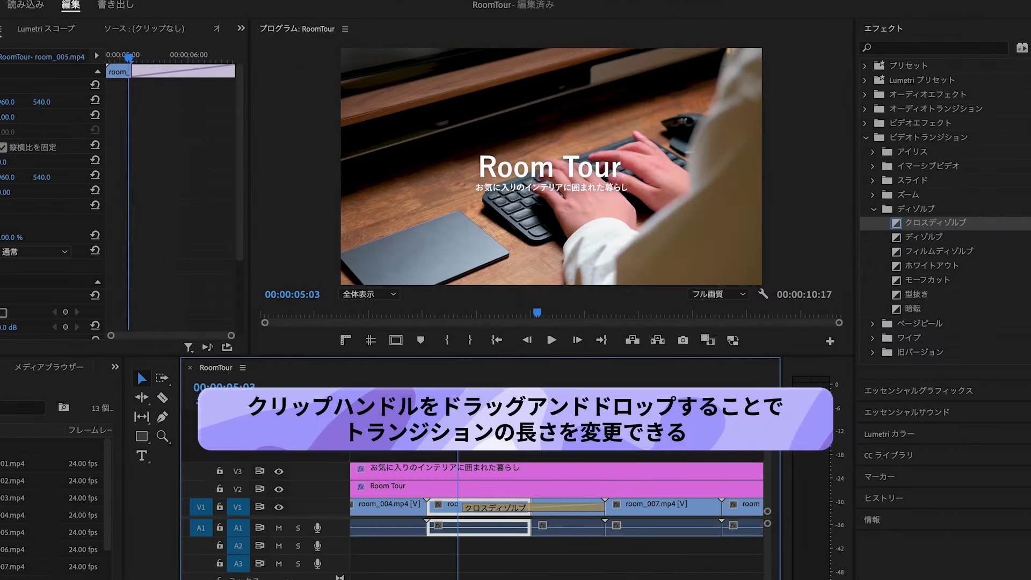
key(Left)
key(space)
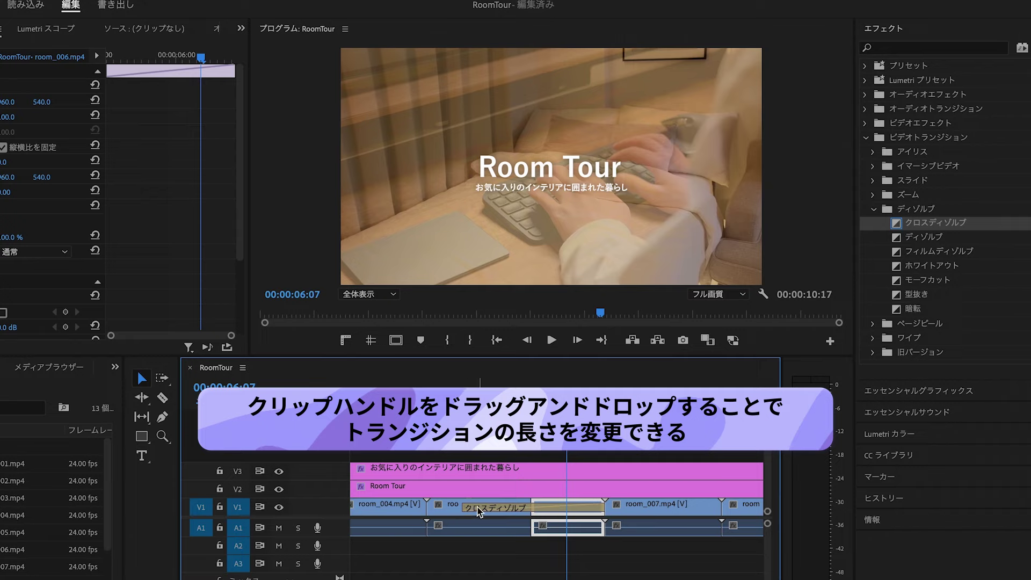
Readjust the cross dissolve's duration and replay it from 00:00:05:18
drag(466, 507, 524, 507)
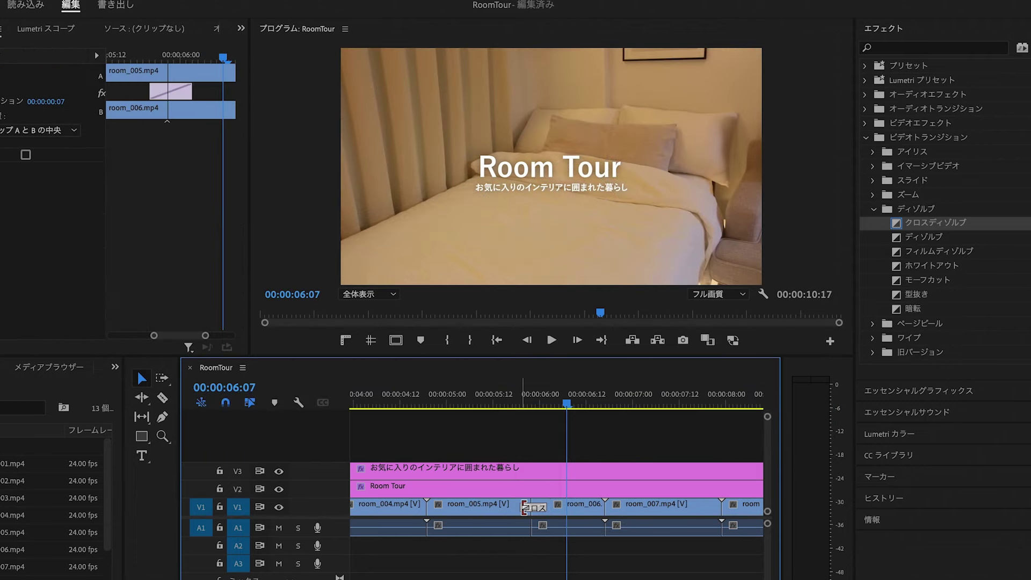
click(498, 397)
key(space)
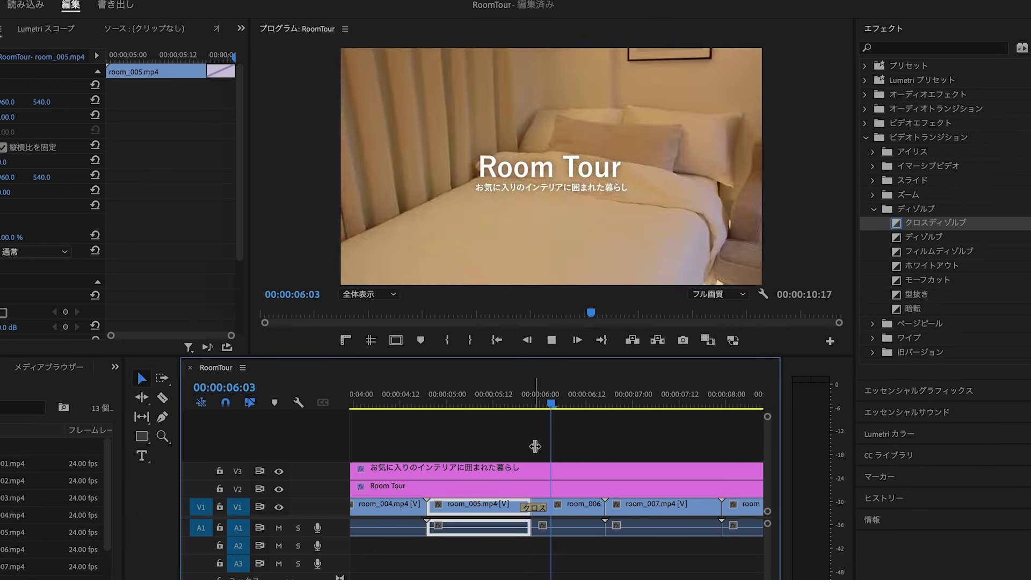
drag(535, 510, 516, 509)
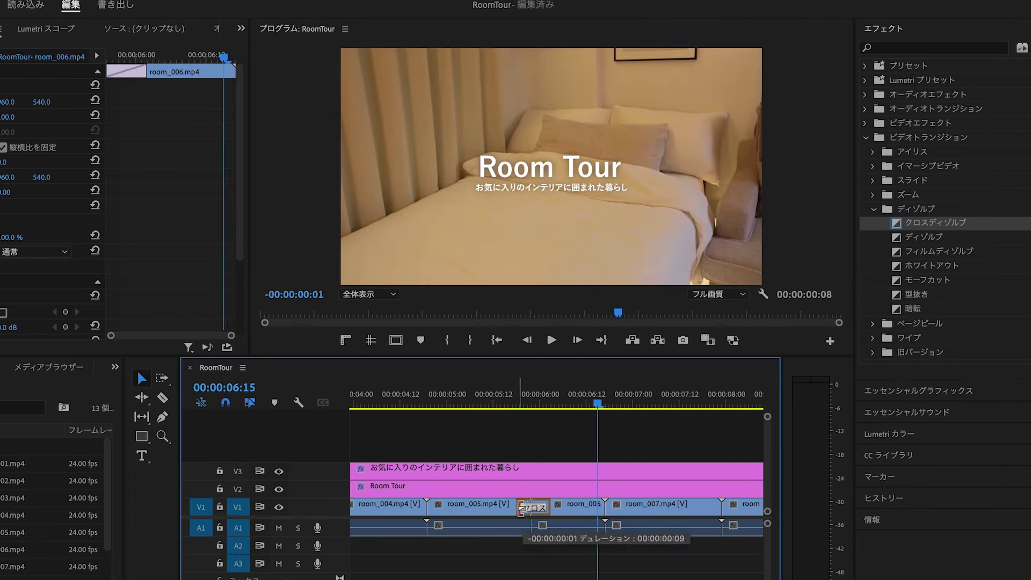
click(517, 407)
key(space)
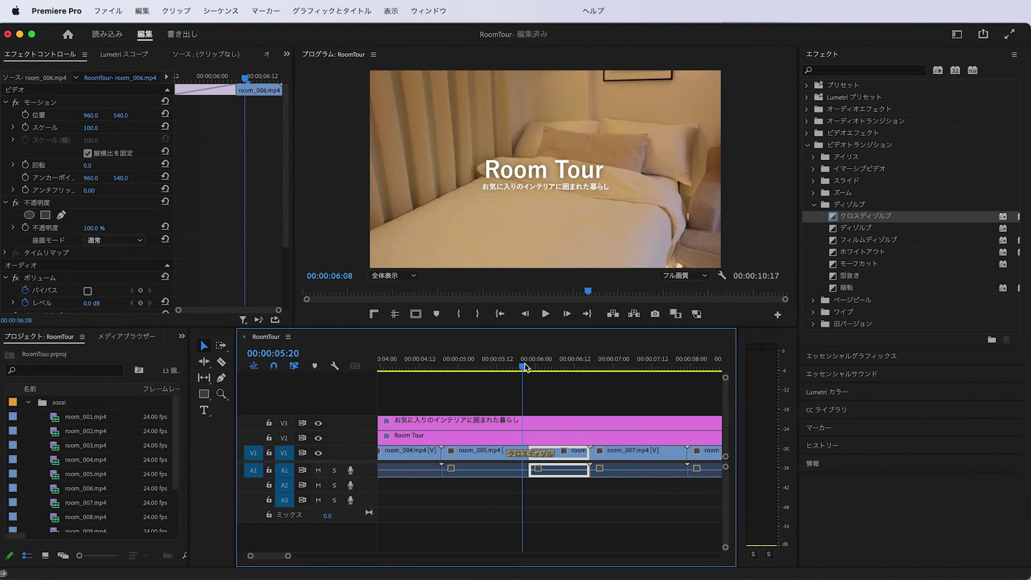
Delete the cross dissolve at the room_005/room_006 cut and collapse the Dissolve (ディゾルブ) folder
drag(564, 367, 513, 367)
click(535, 455)
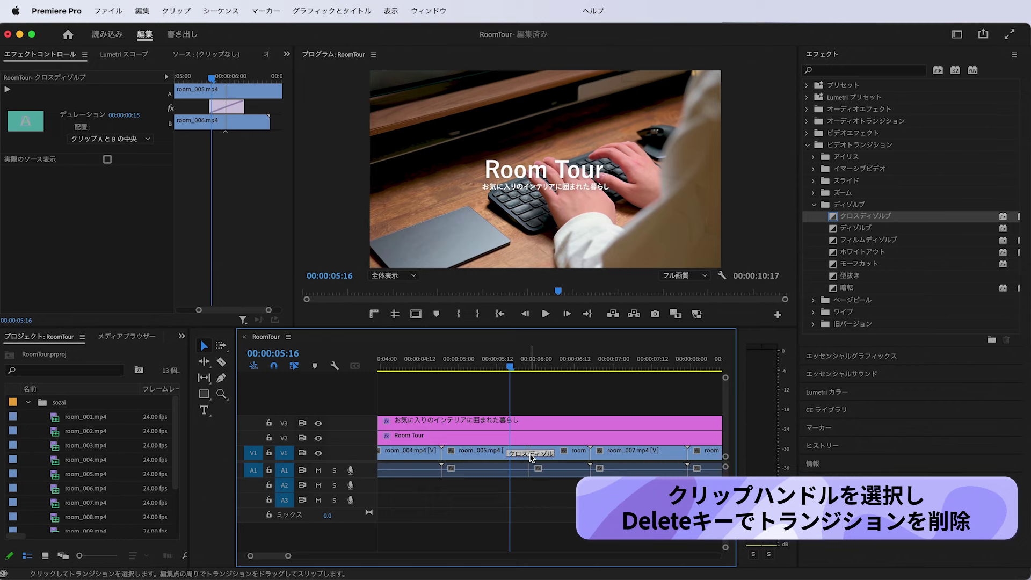
key(Delete)
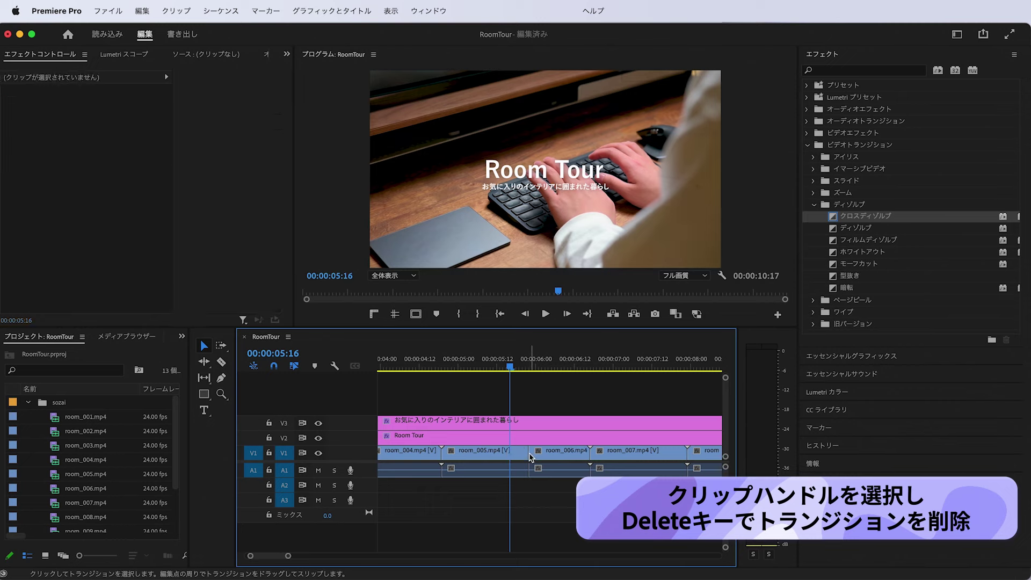
click(530, 457)
click(531, 369)
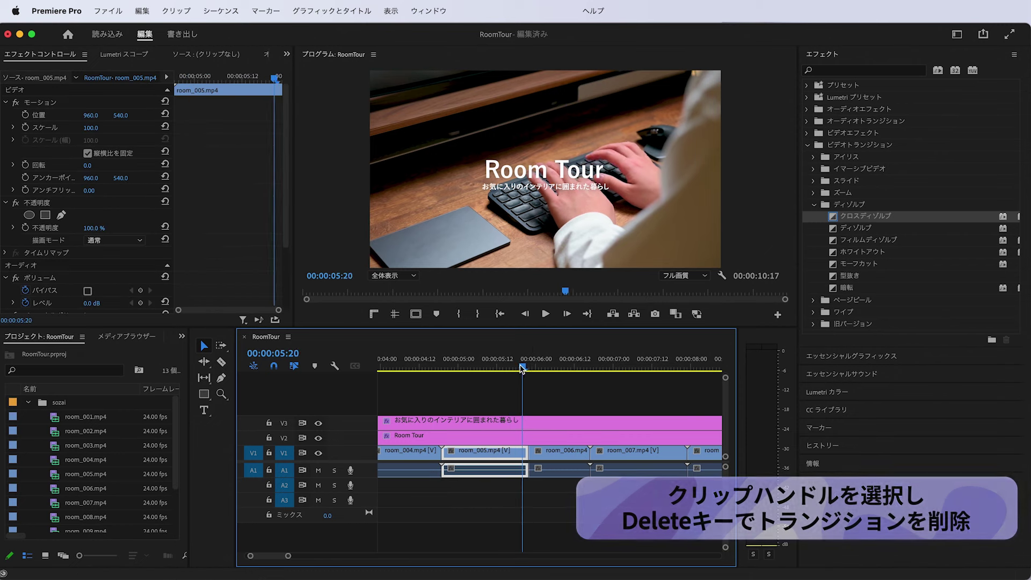
click(814, 205)
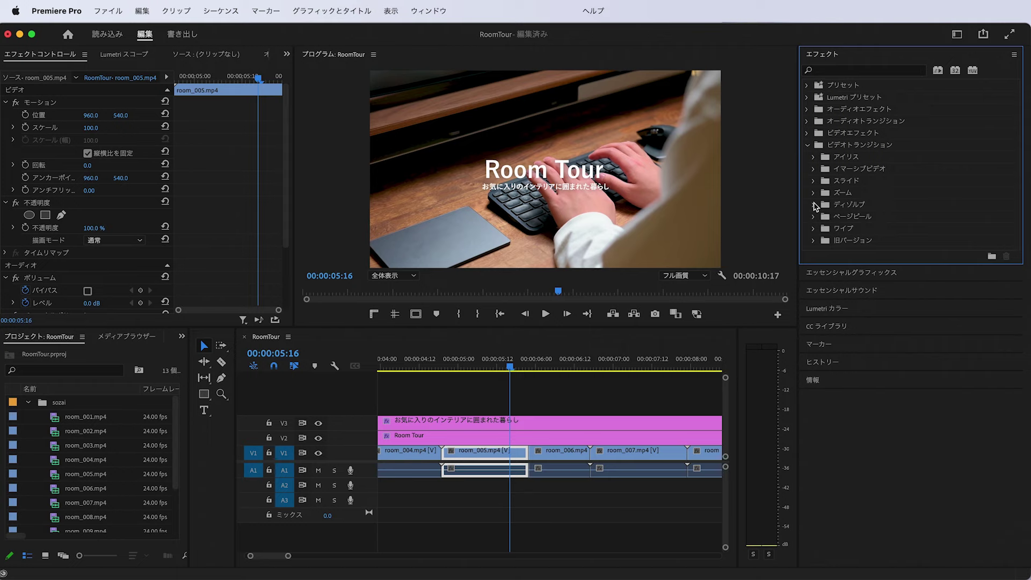
Apply and scrub through the Split (スプリット) transition, then replace it with White Out (ホワイトアウト)
click(813, 180)
drag(856, 192, 527, 456)
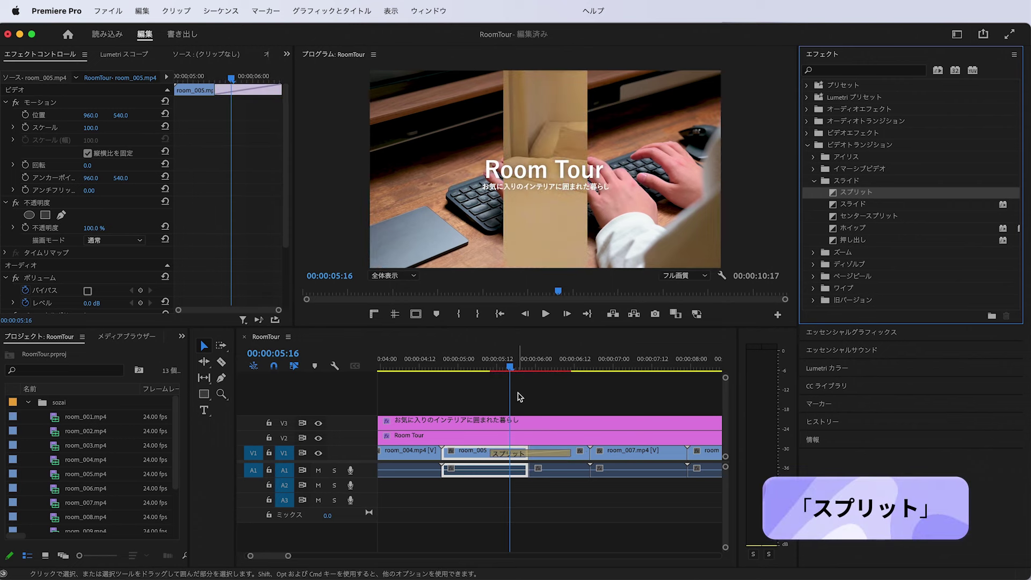
drag(492, 363, 476, 364)
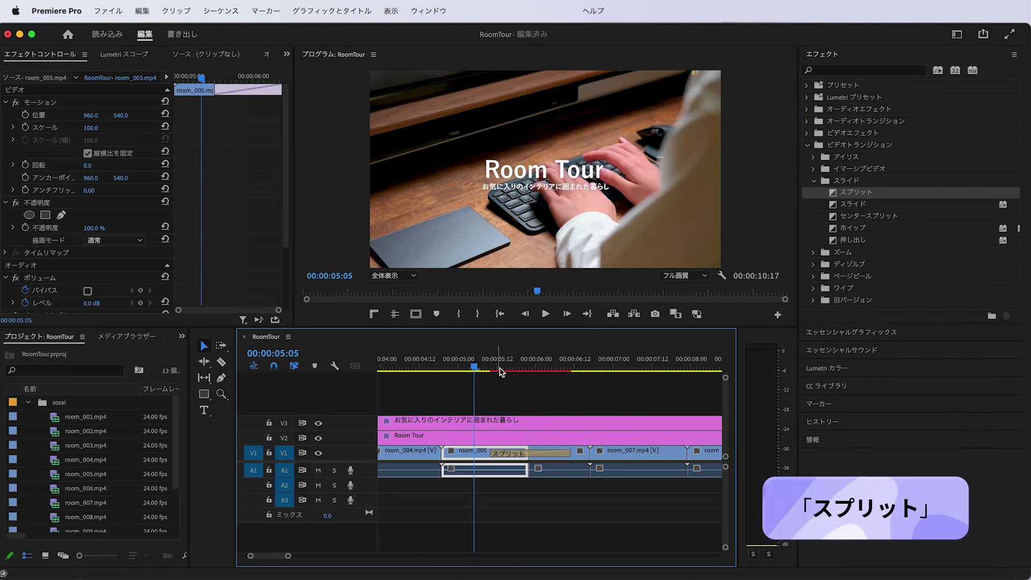
key(space)
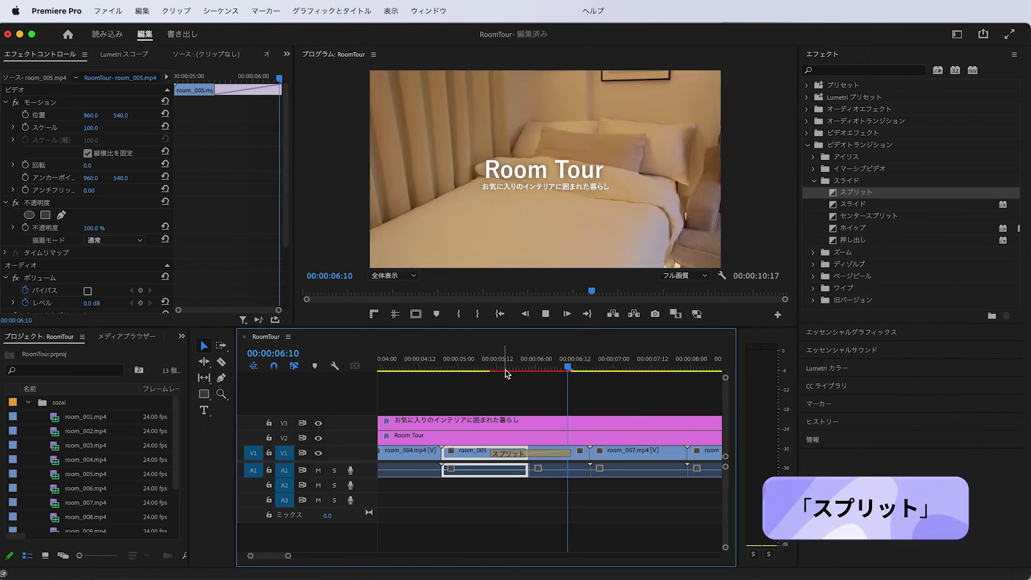
click(494, 367)
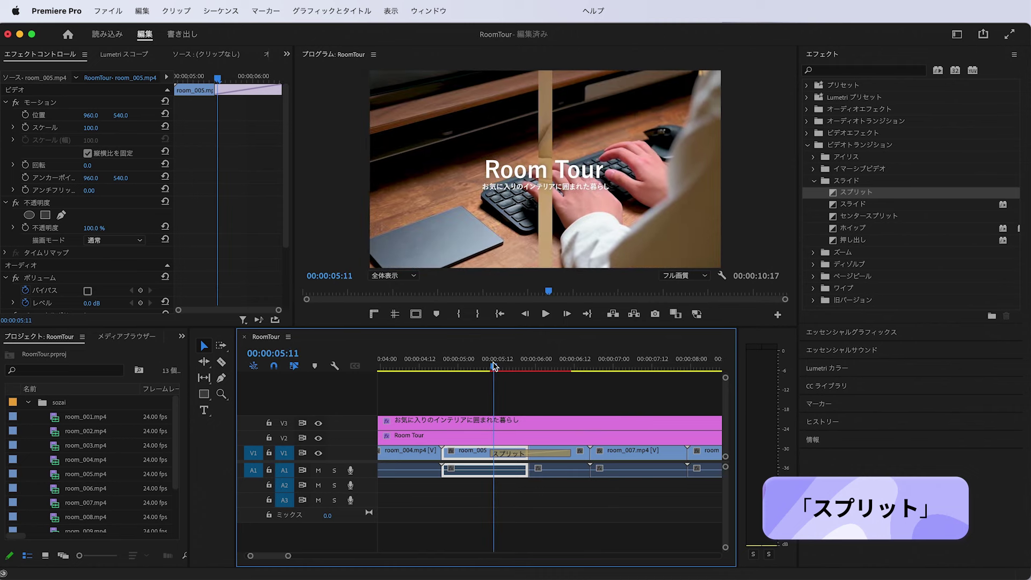
drag(494, 367, 520, 370)
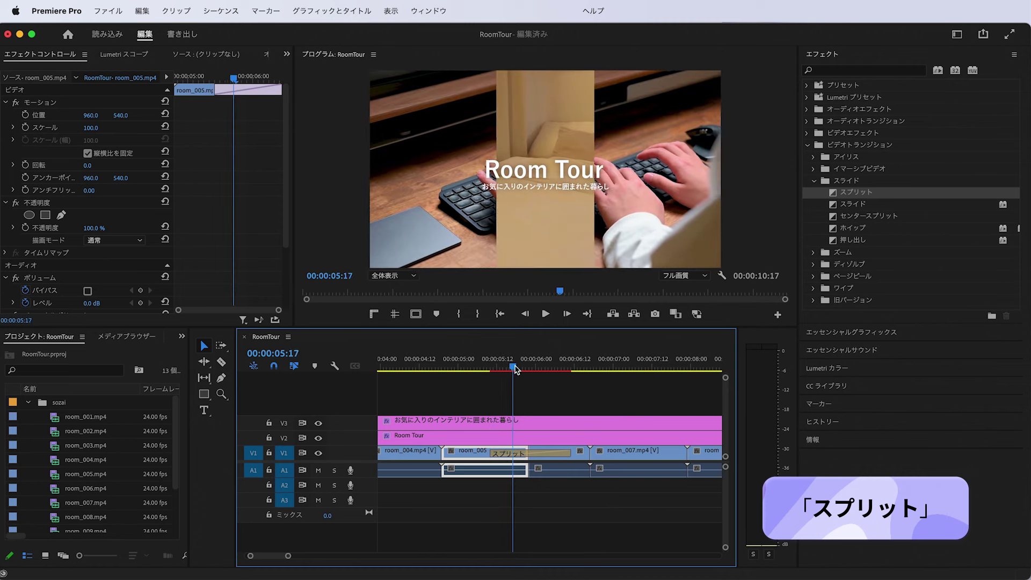
drag(520, 369, 590, 374)
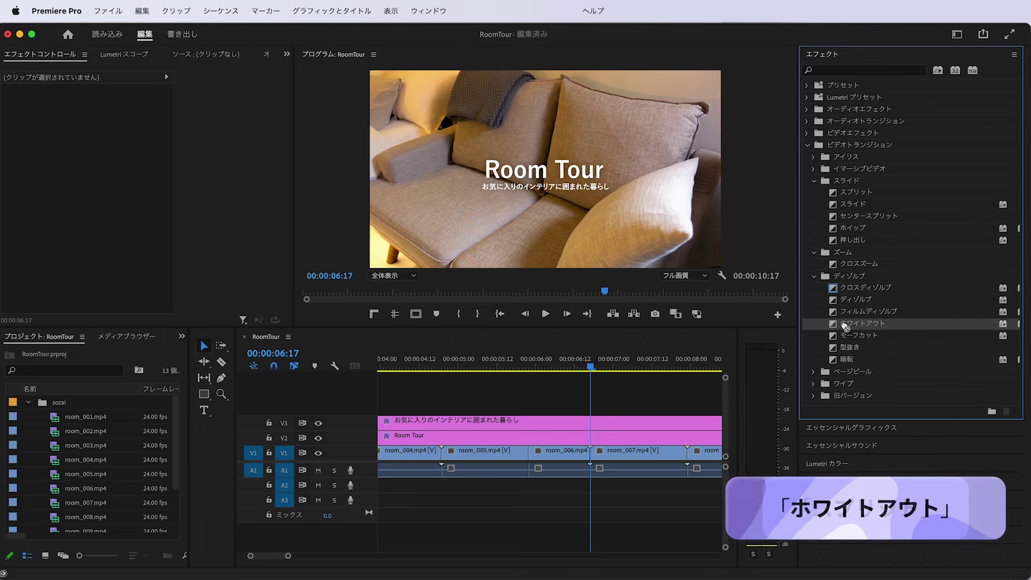
drag(866, 327, 531, 461)
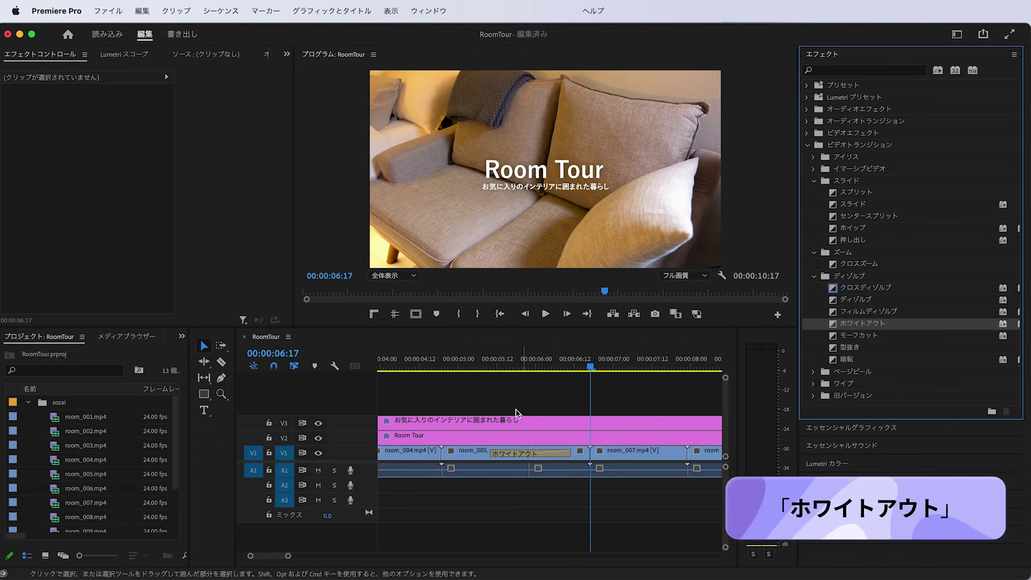
Play and scrub the White Out transition from 05:02, then delete it from the cut
click(494, 368)
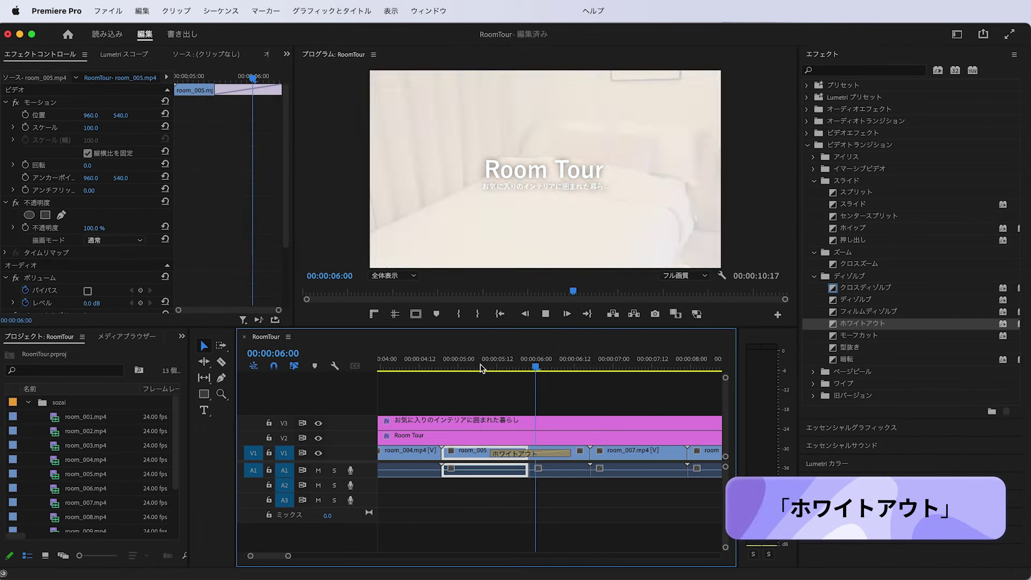
click(465, 365)
key(space)
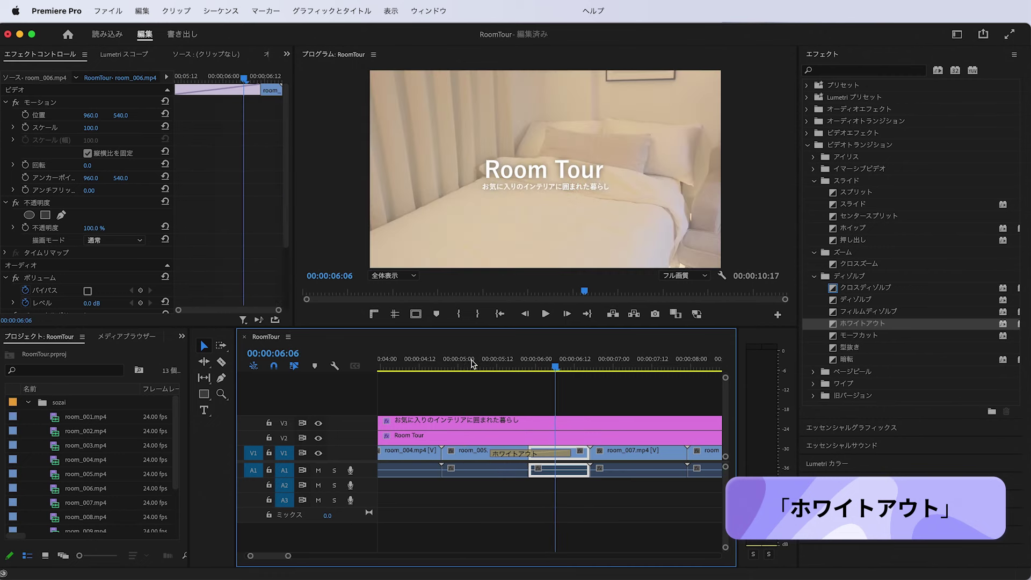
click(490, 367)
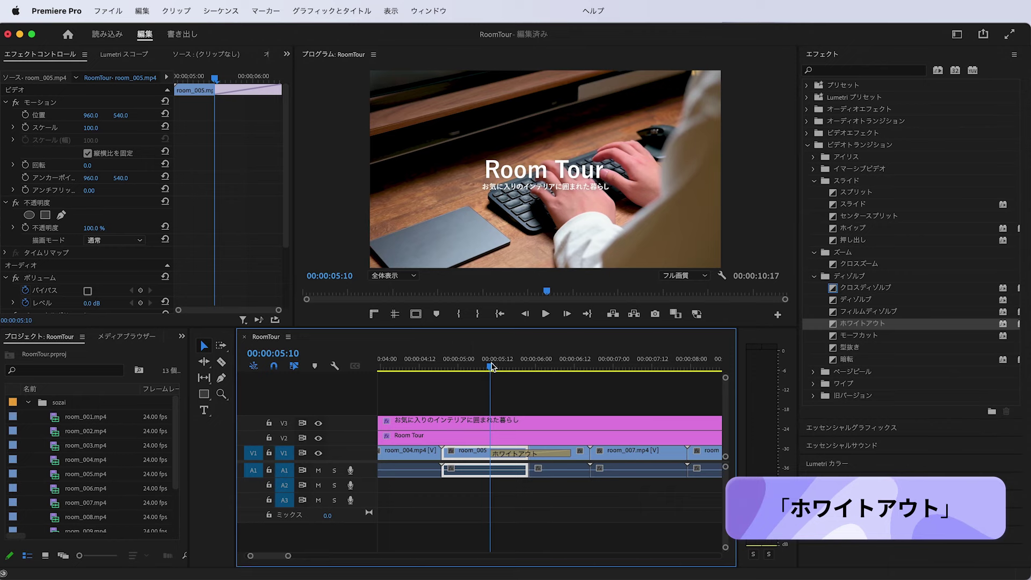
drag(492, 367, 575, 370)
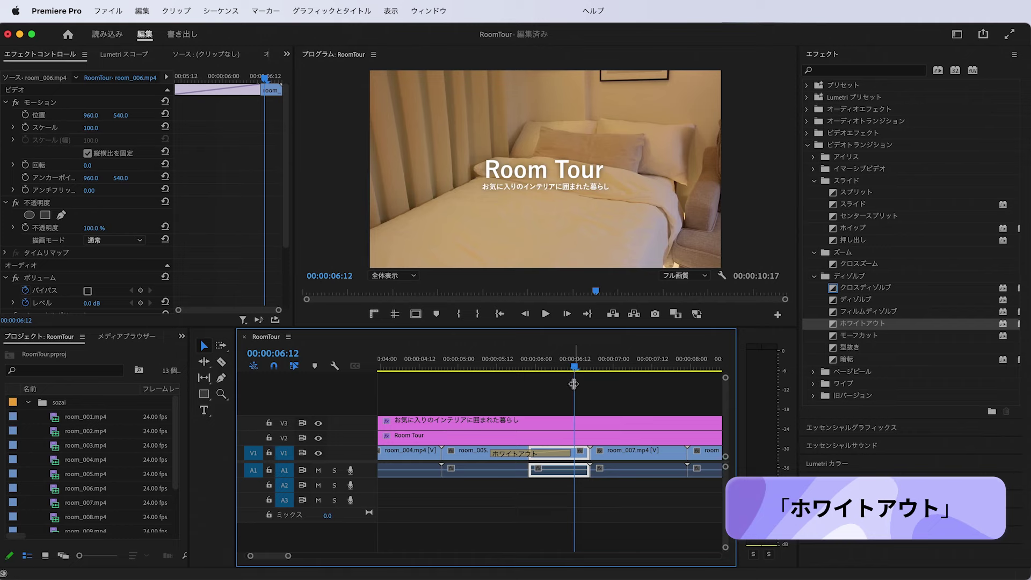
click(530, 455)
key(Delete)
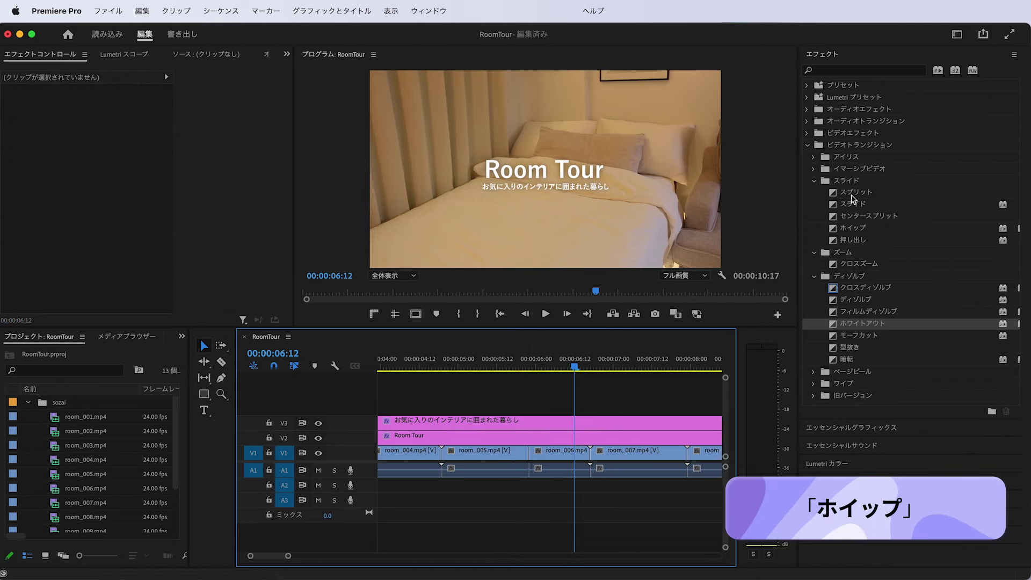
Place the Whip (ホイップ) transition on the room_005/room_006 cut and play it
click(861, 229)
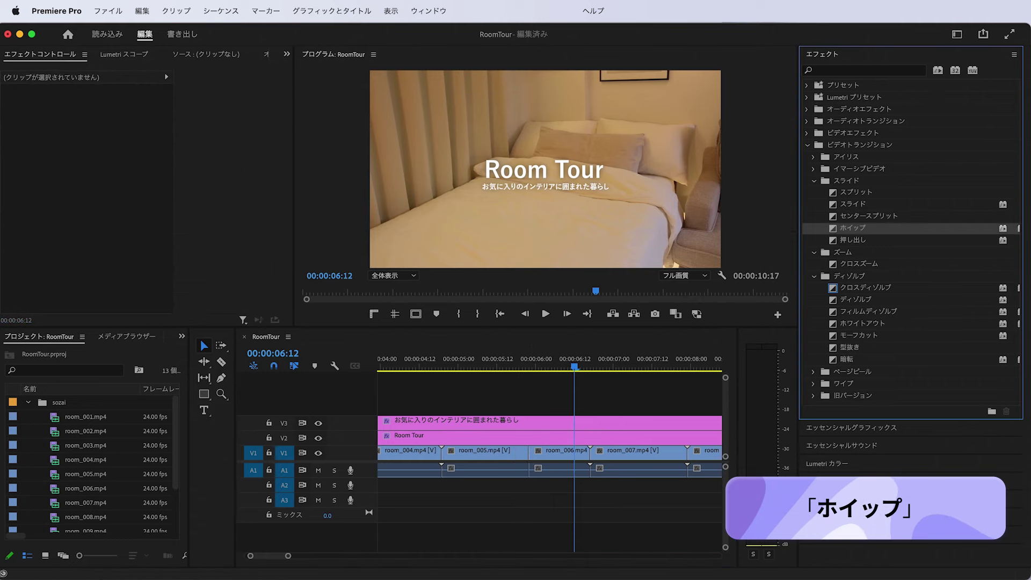
mouse_move(733, 250)
mouse_down()
mouse_move(631, 284)
mouse_move(529, 457)
mouse_up()
click(475, 368)
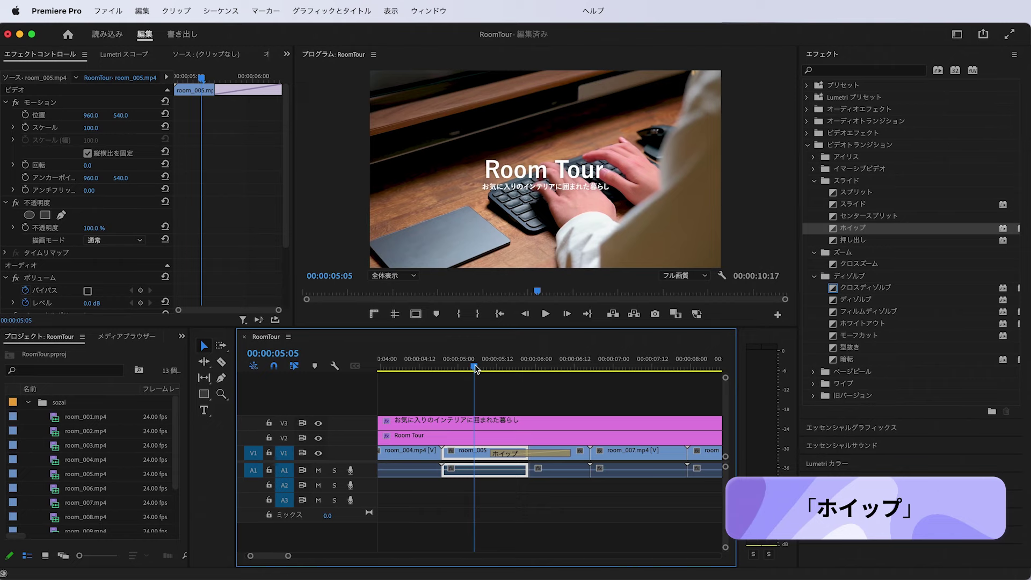
key(space)
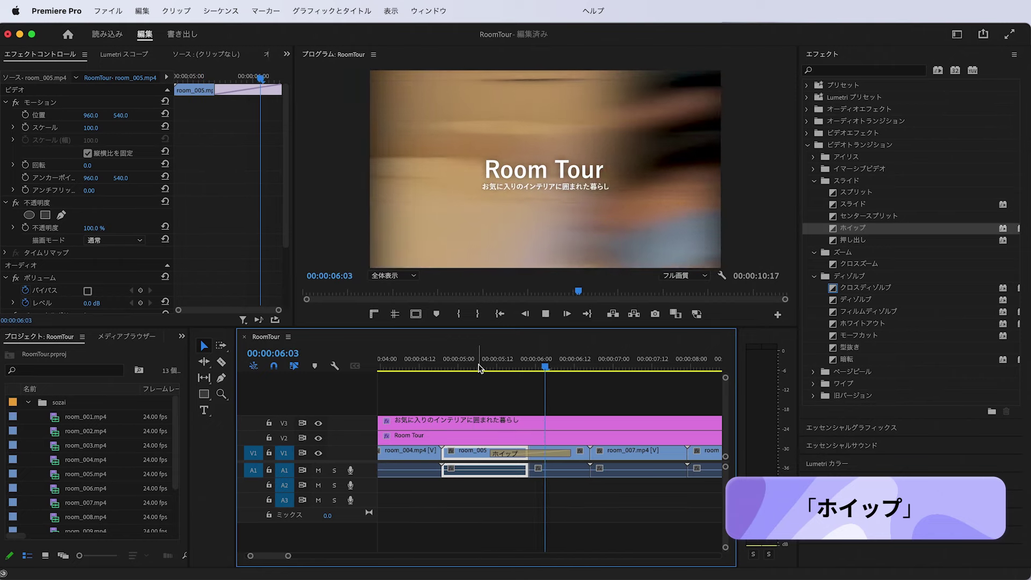
drag(497, 368, 520, 368)
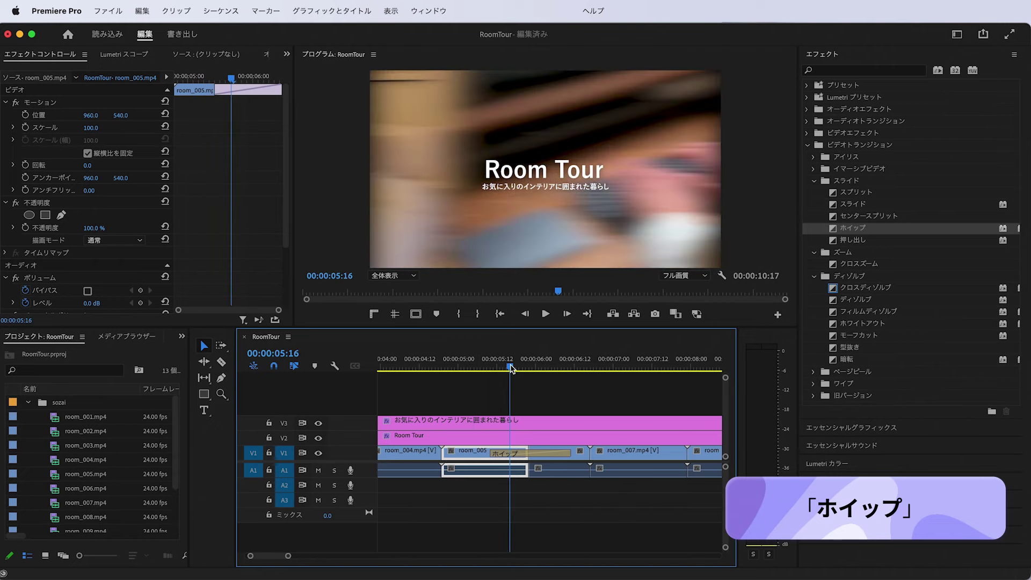
Shorten the Whip transition from its left edge and replay it around 05:10–05:20
drag(493, 454, 507, 455)
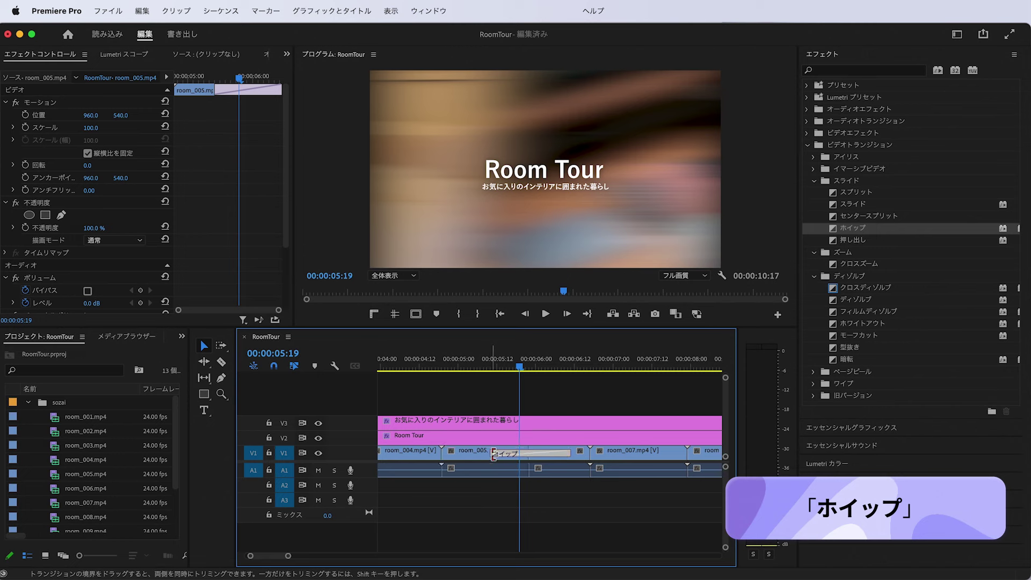
click(472, 454)
click(490, 366)
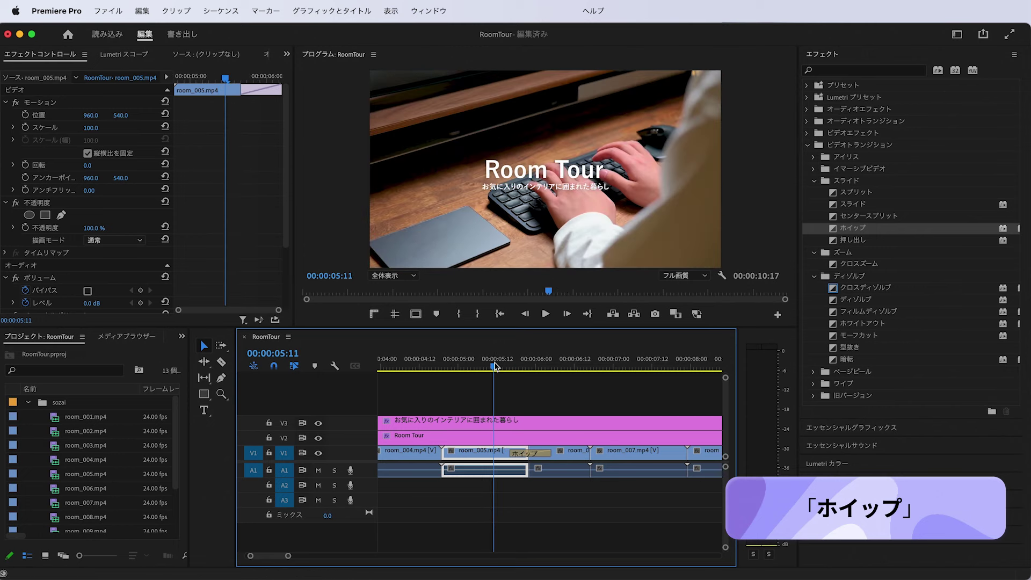
key(space)
key(space)
mouse_move(522, 364)
mouse_down()
mouse_move(513, 365)
mouse_move(562, 367)
mouse_up()
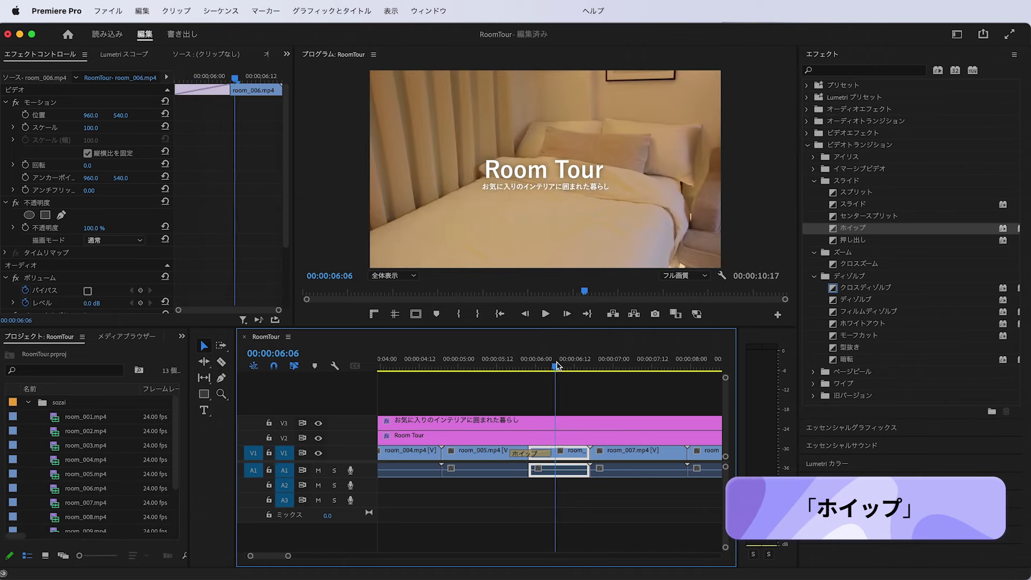
drag(562, 367, 514, 365)
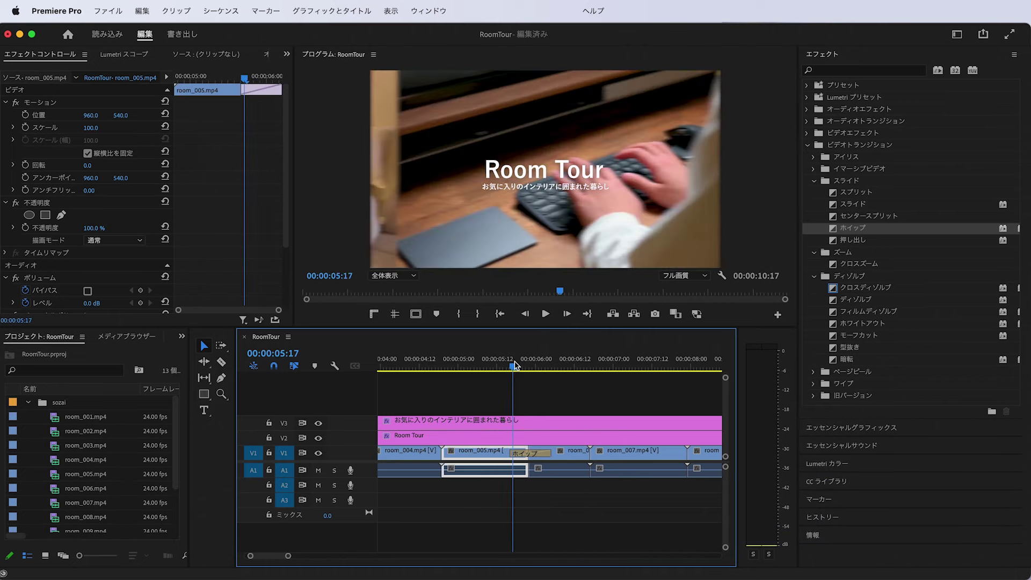
key(space)
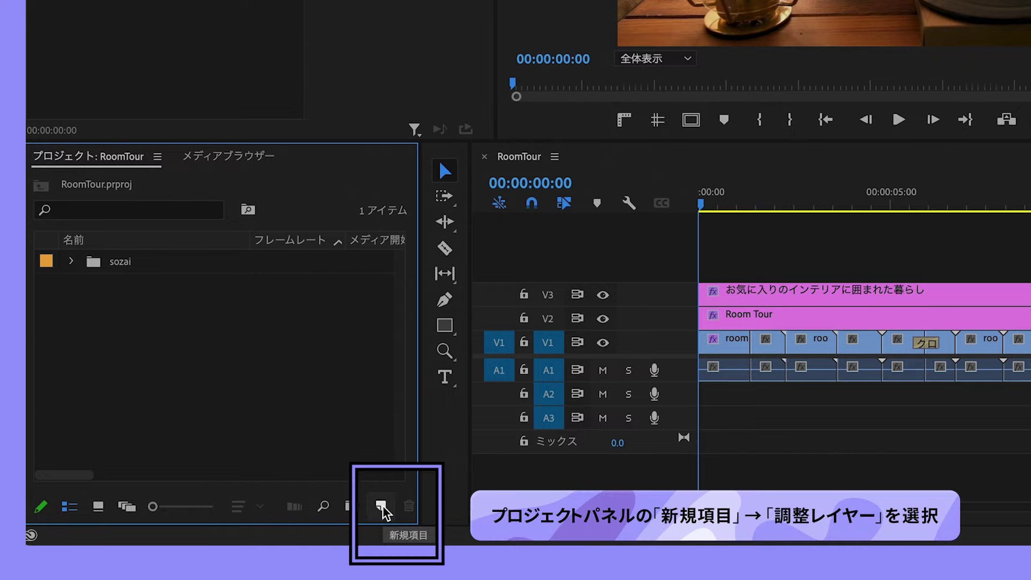
Create a 1920×1080, 24.00 fps adjustment layer via New Item > Adjustment Layer
click(381, 506)
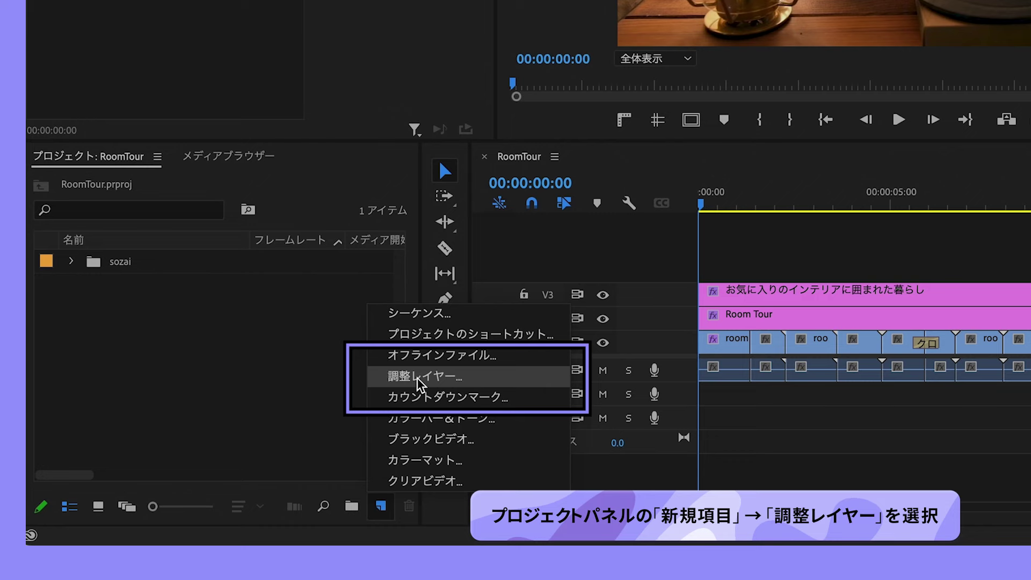
click(420, 383)
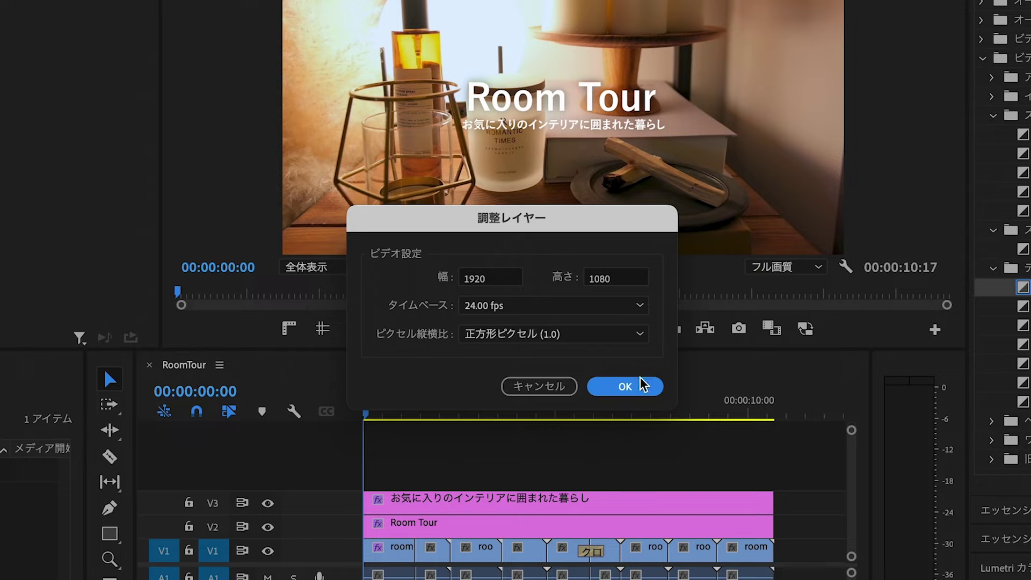
click(638, 391)
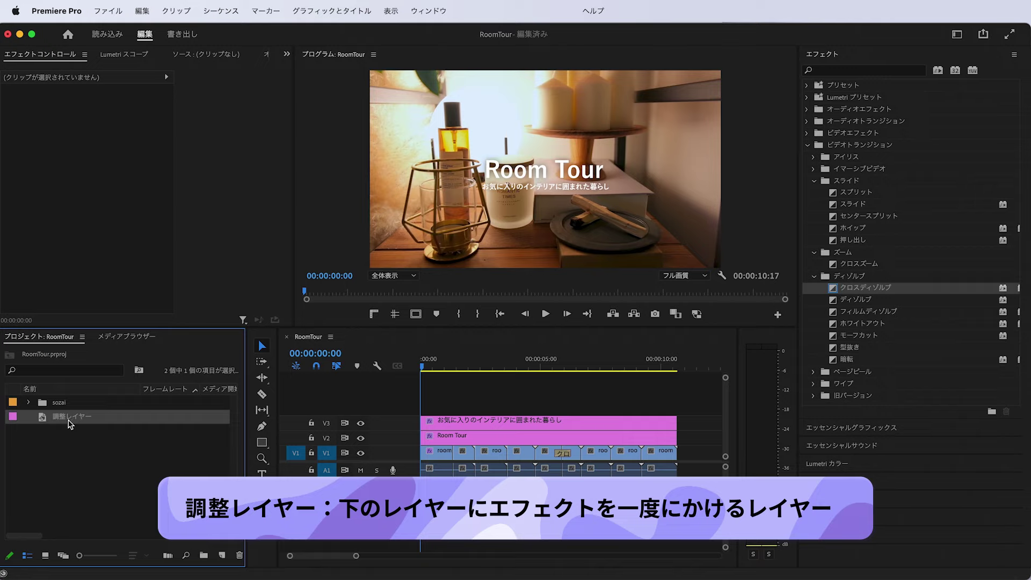
click(63, 451)
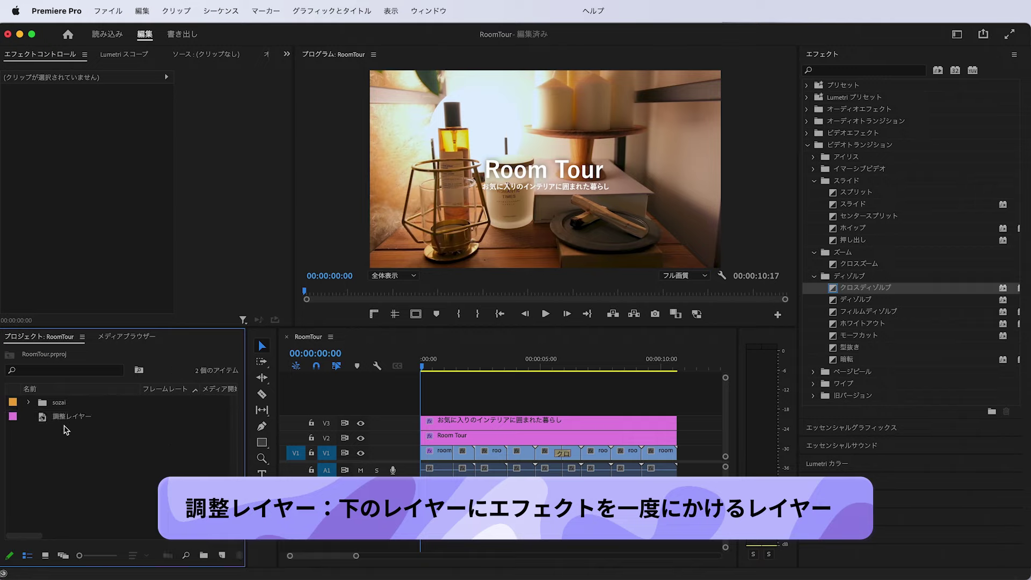
click(64, 422)
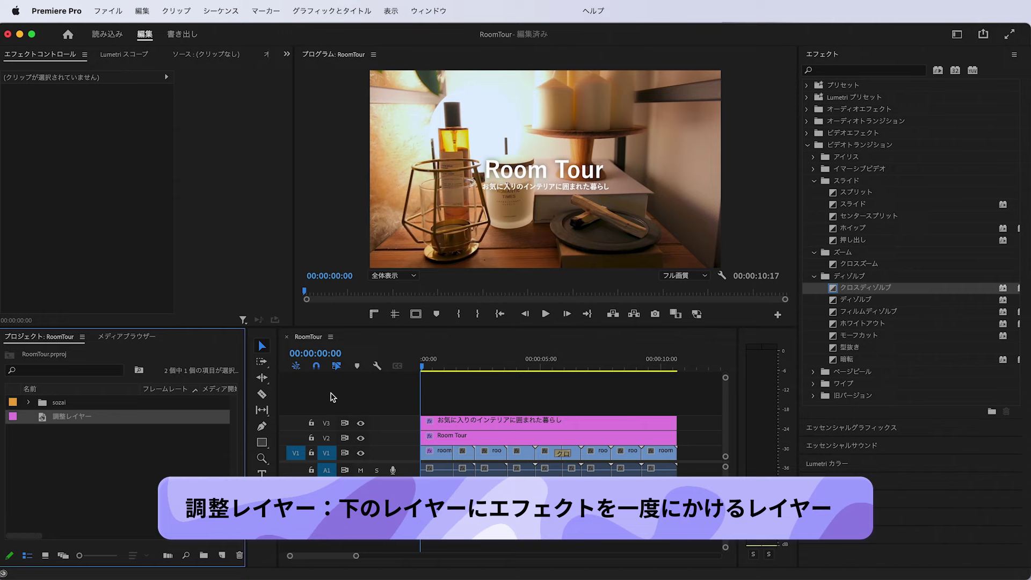
click(68, 425)
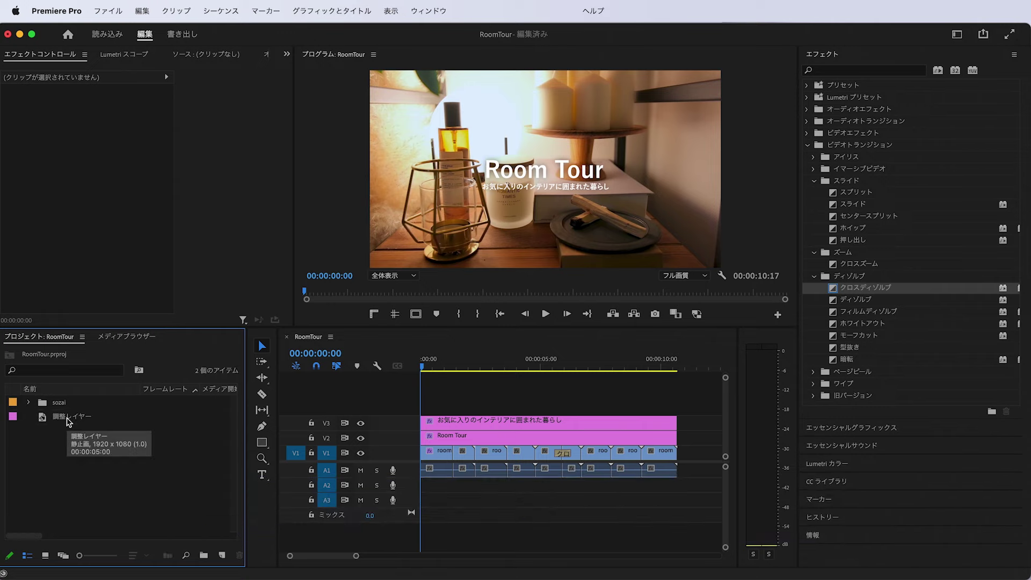
click(68, 422)
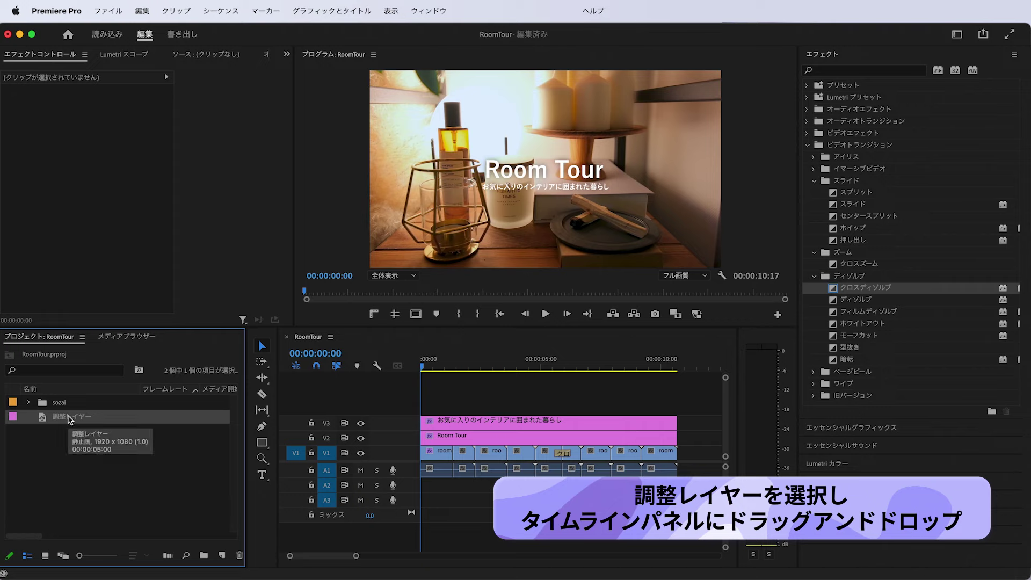
drag(70, 419, 402, 410)
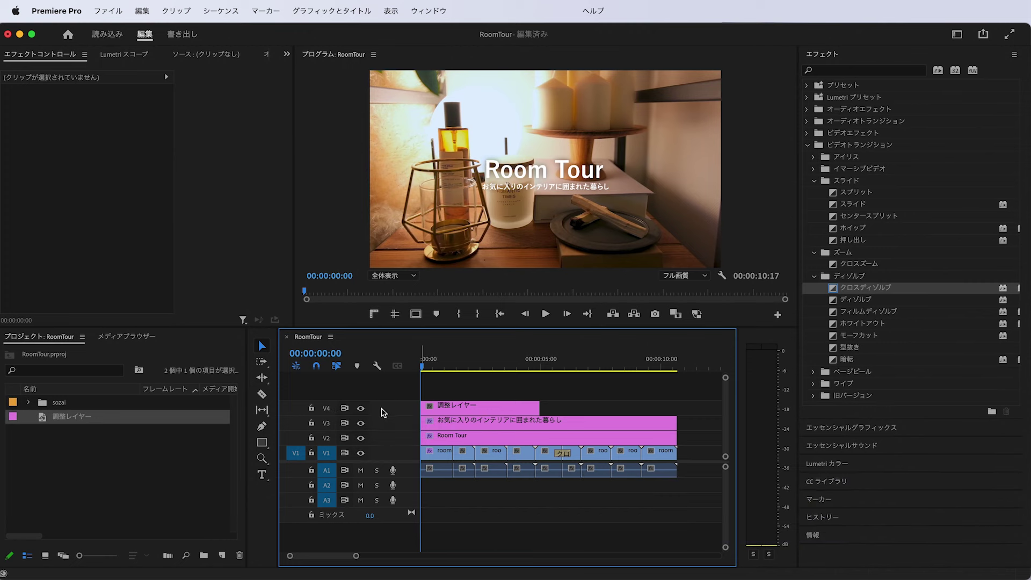
Position the adjustment layer clip on V4, just above the title track
drag(441, 410, 440, 402)
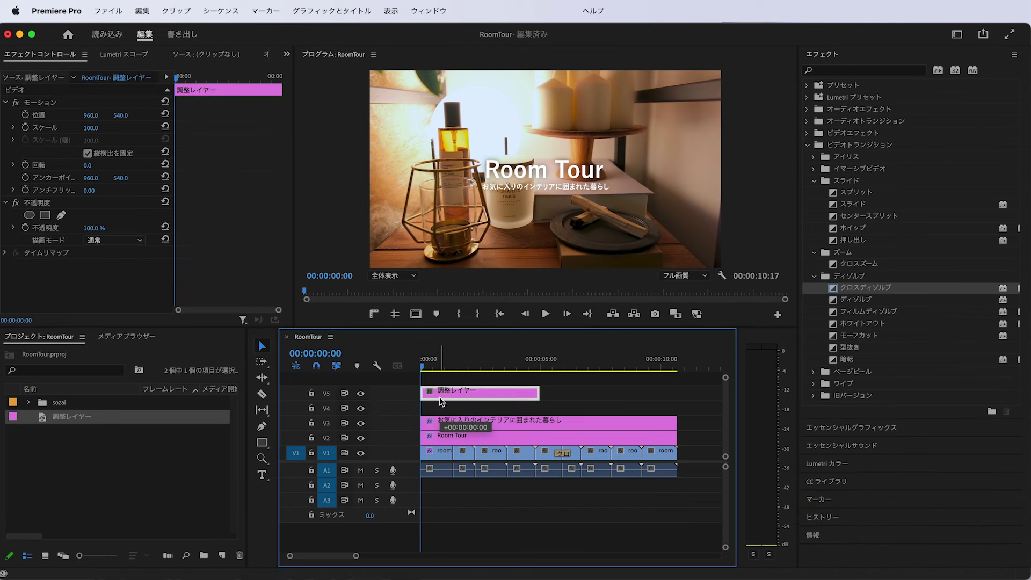
drag(439, 400, 438, 400)
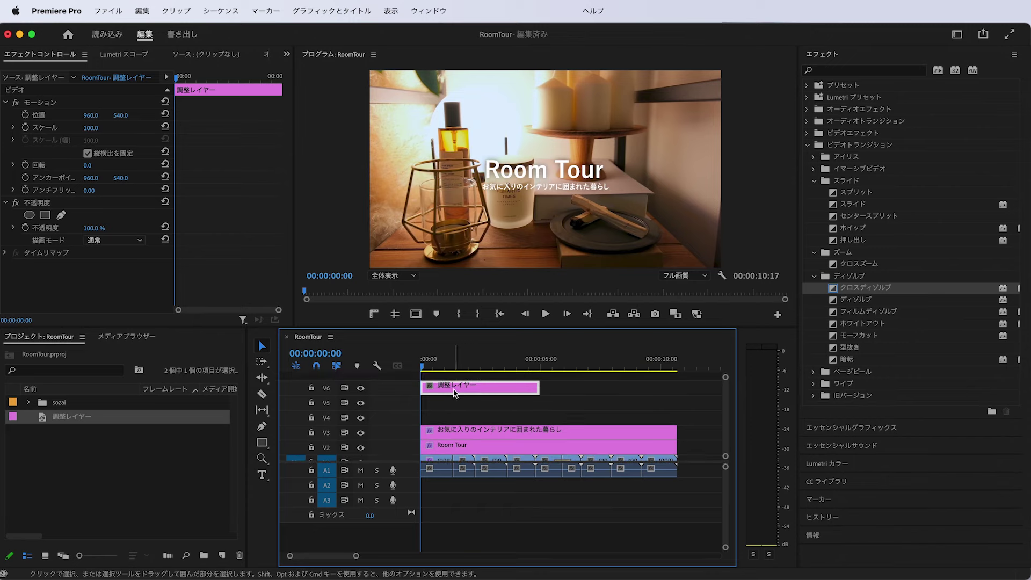
drag(454, 393, 448, 408)
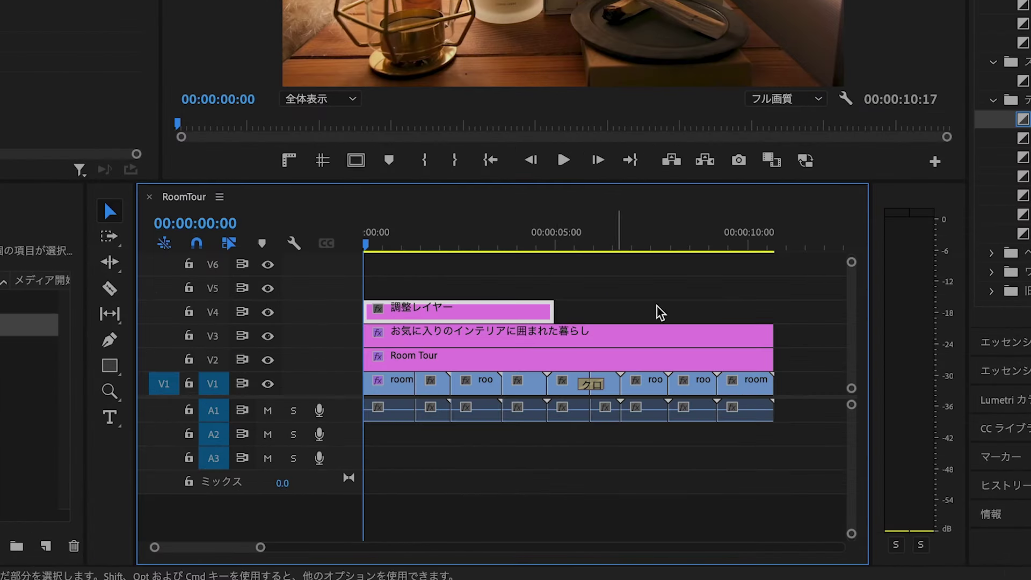
Stretch the adjustment layer's right edge to the end of the sequence
click(776, 245)
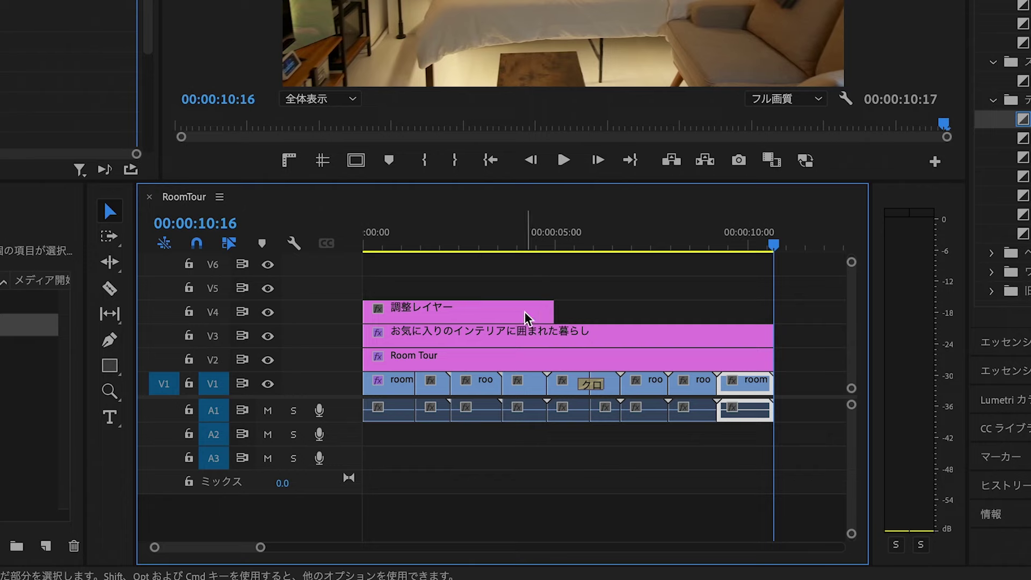
click(526, 313)
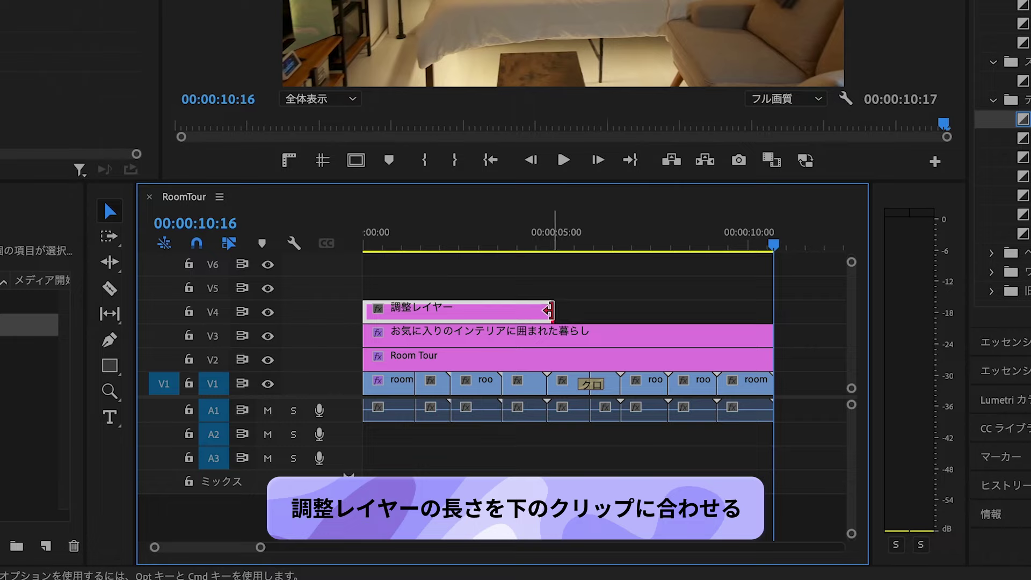
drag(549, 310, 765, 307)
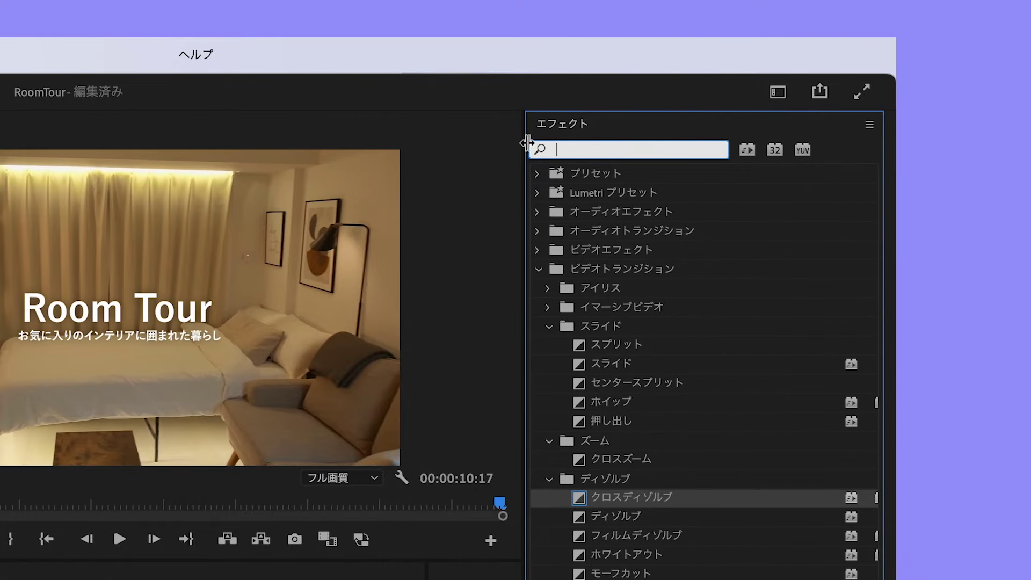
Search 'クロップ' and drop the Crop effect onto the V4 adjustment layer
text(クロx)
text(ップ)
key(Return)
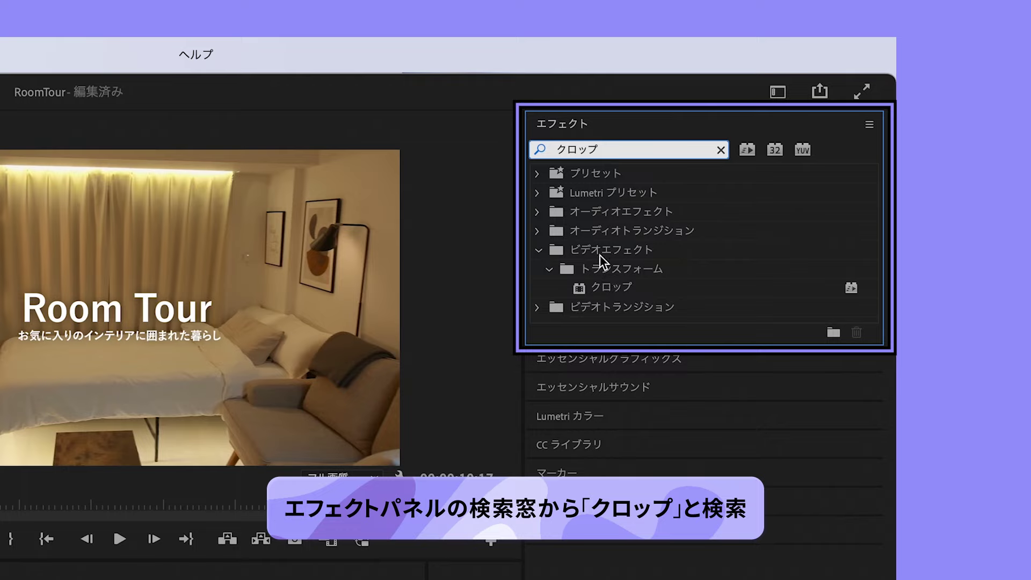
click(618, 291)
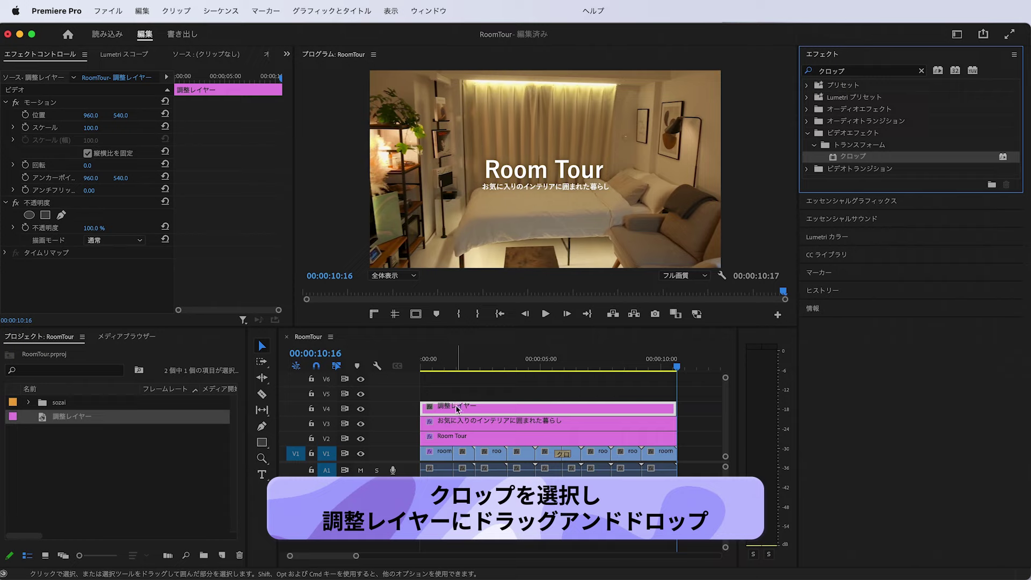
drag(861, 161, 529, 407)
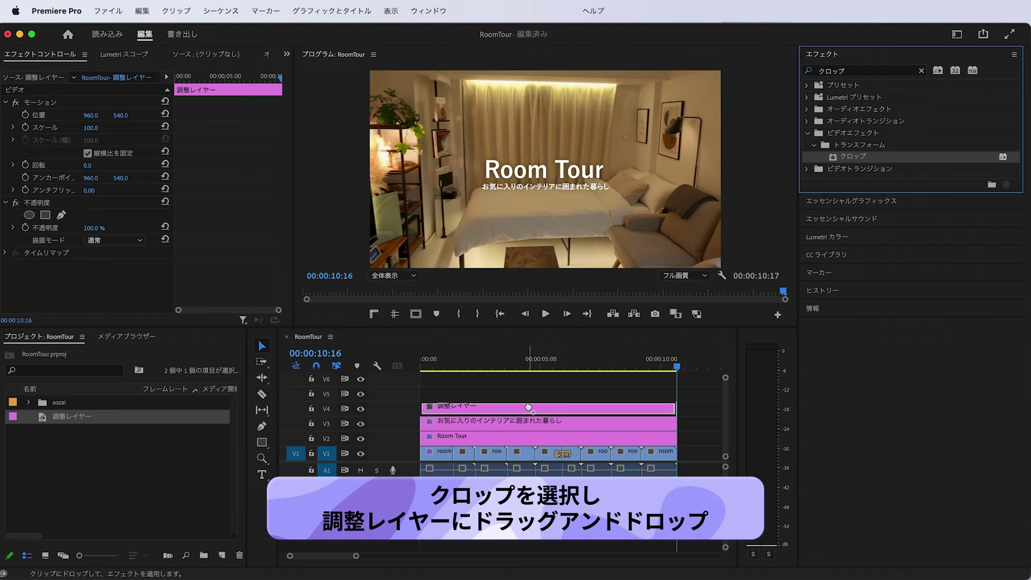
drag(528, 408, 528, 407)
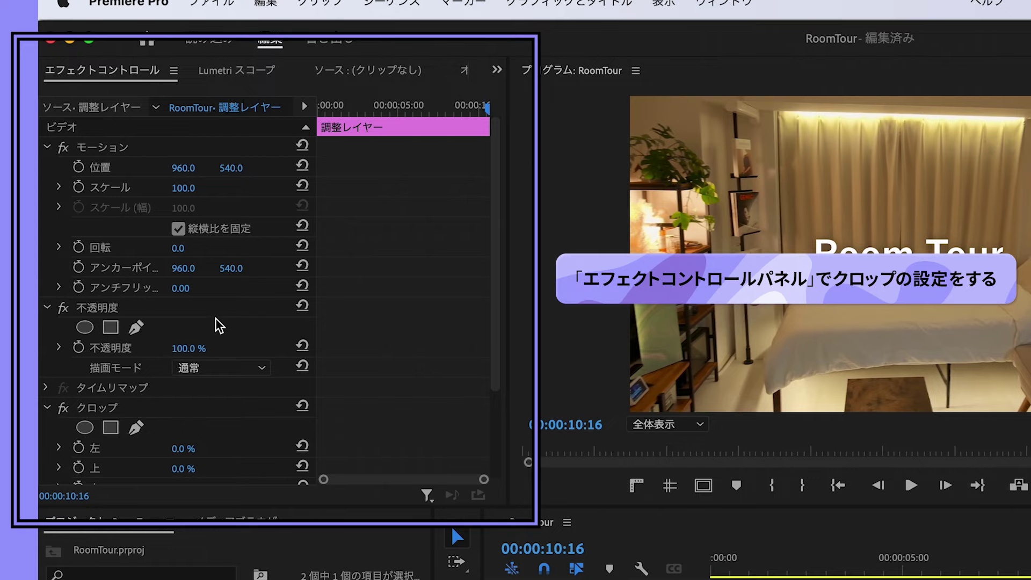
Remove the Crop effect from the adjustment layer's Effect Controls
click(110, 78)
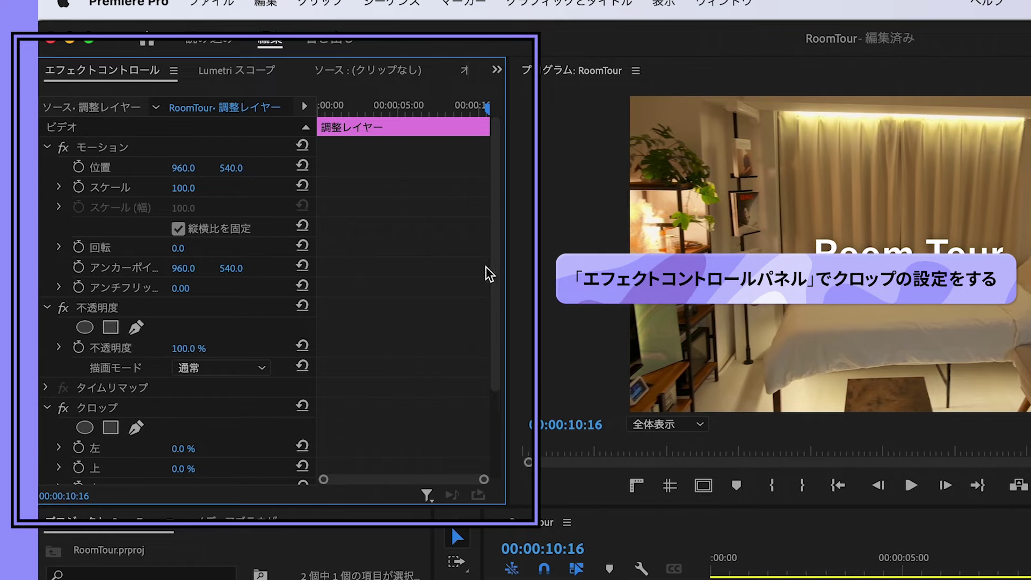
drag(491, 271, 488, 390)
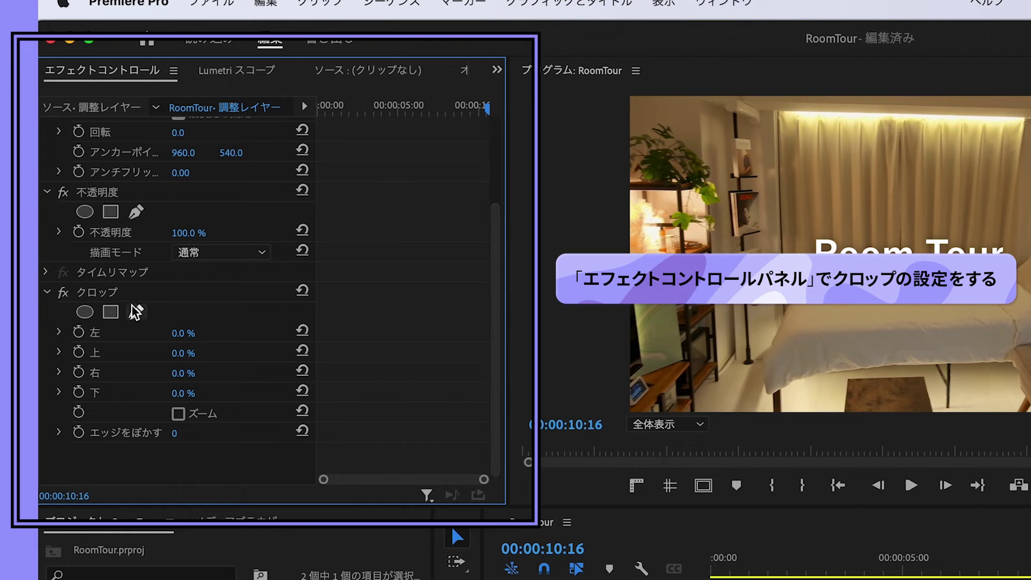
click(127, 293)
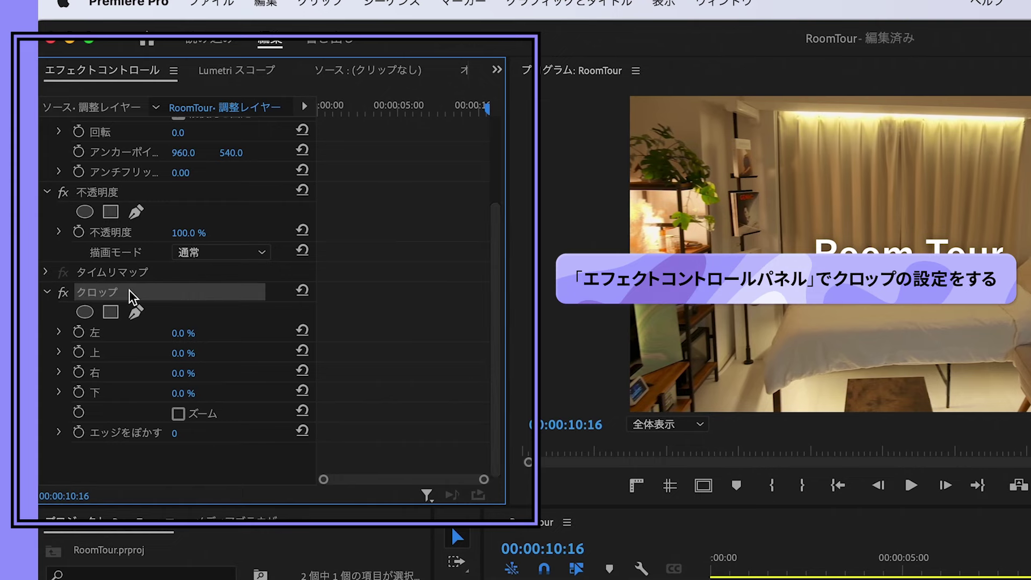
right_click(131, 294)
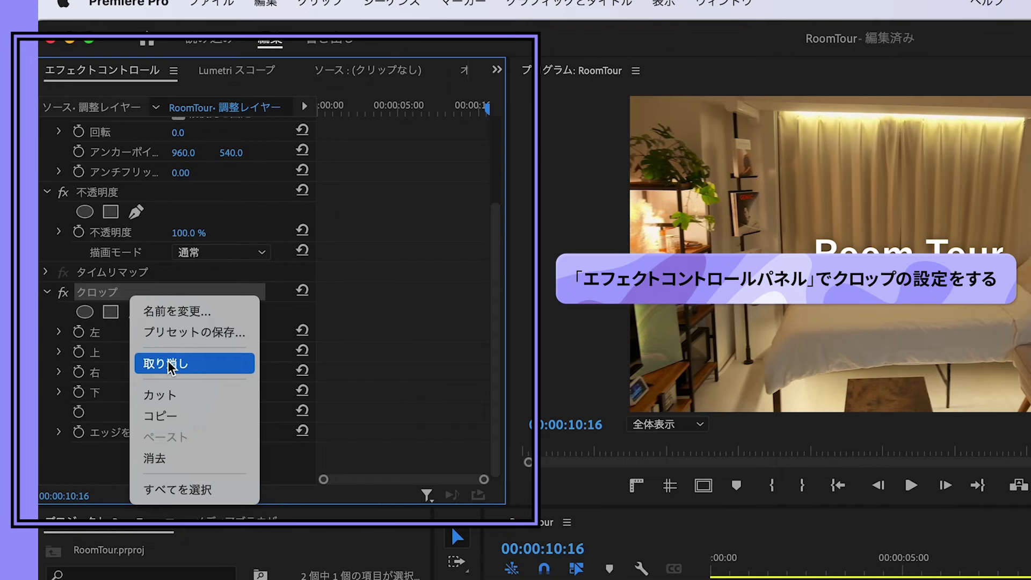
right_click(121, 297)
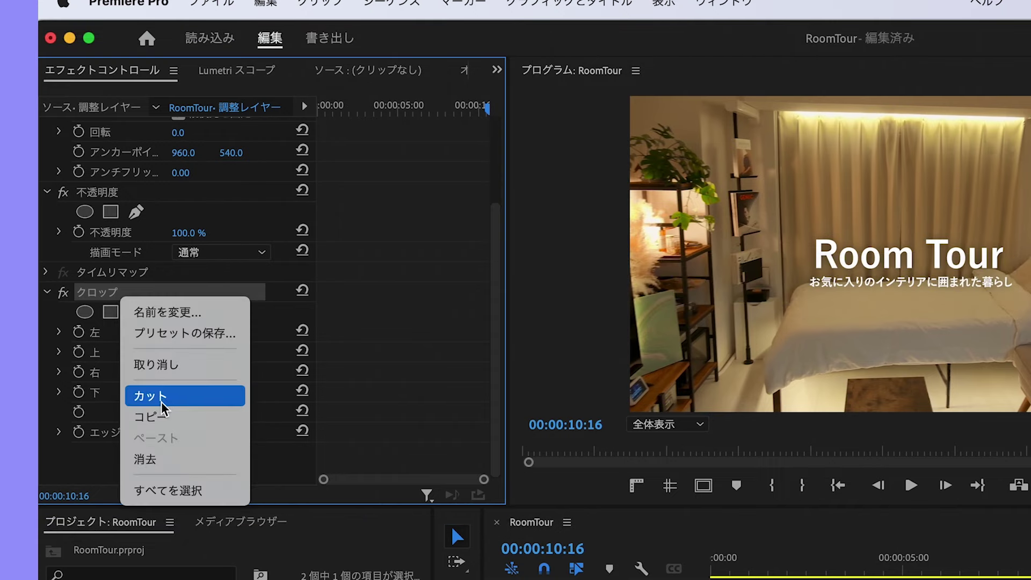
click(160, 366)
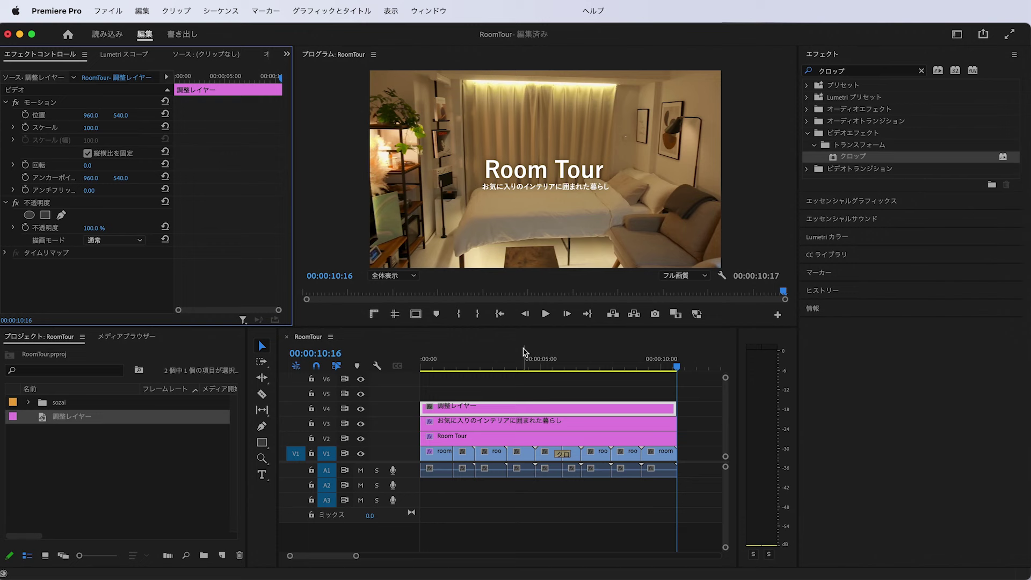
Move the playhead to 4:20 and reapply Crop, with all edges still at 0%
drag(524, 354, 536, 363)
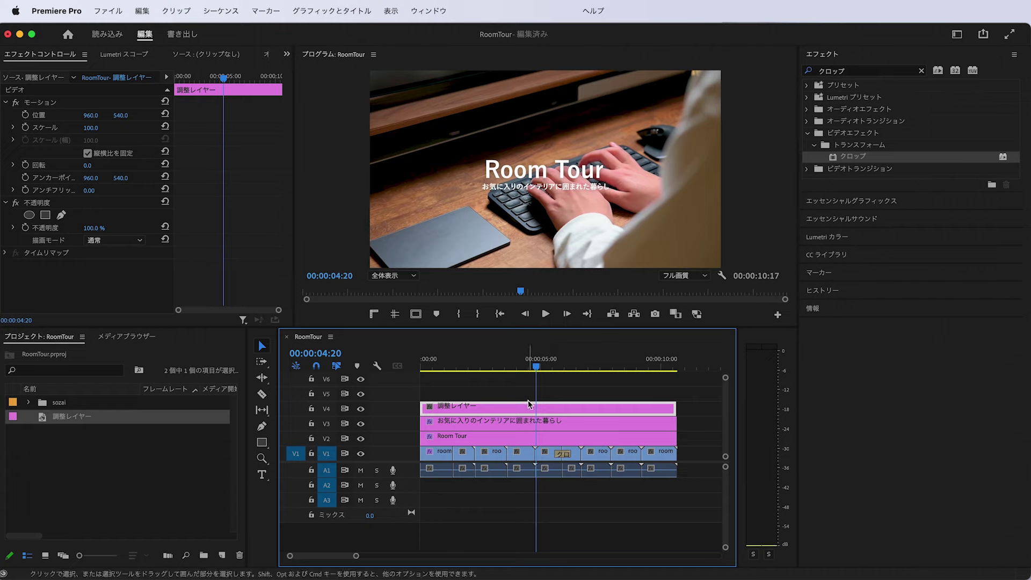
mouse_move(529, 407)
mouse_down()
mouse_move(119, 271)
mouse_move(51, 265)
mouse_up()
drag(804, 89, 225, 243)
mouse_move(78, 304)
mouse_down()
mouse_move(856, 163)
mouse_move(570, 337)
mouse_move(534, 407)
mouse_up()
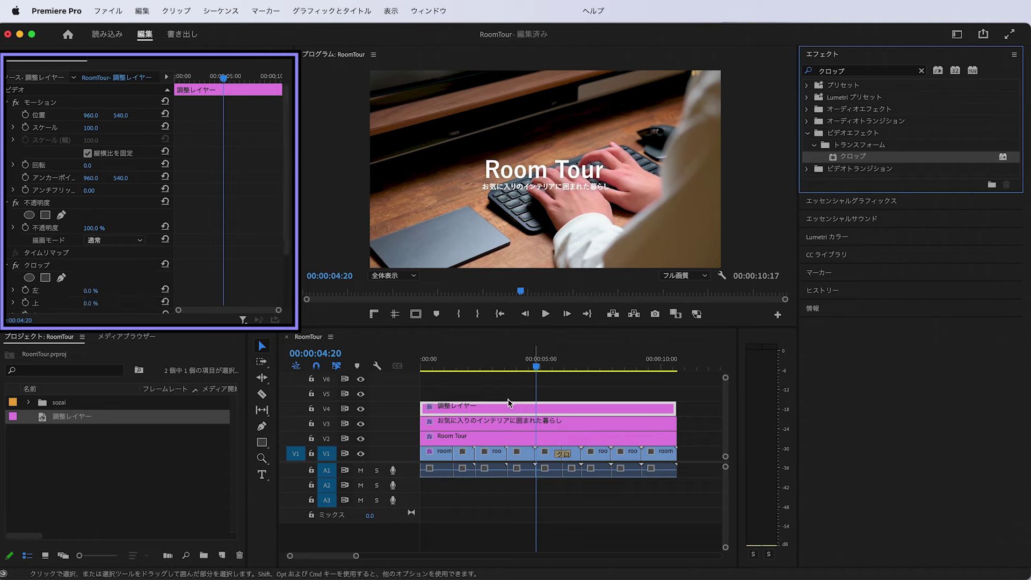
scroll(54, 240, down, 3)
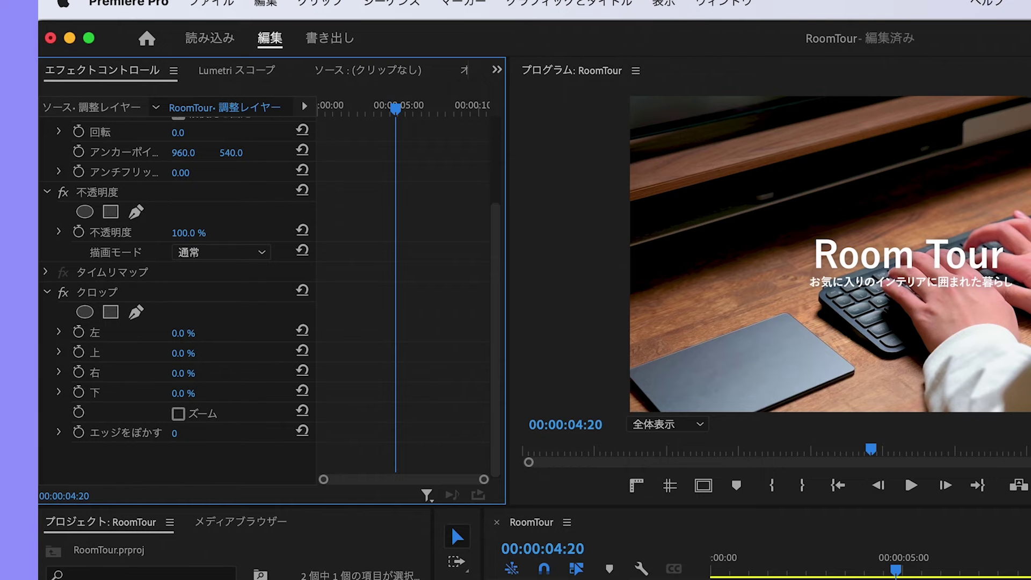
Set the Crop top and bottom values to 12% on the adjustment layer
drag(183, 353, 225, 353)
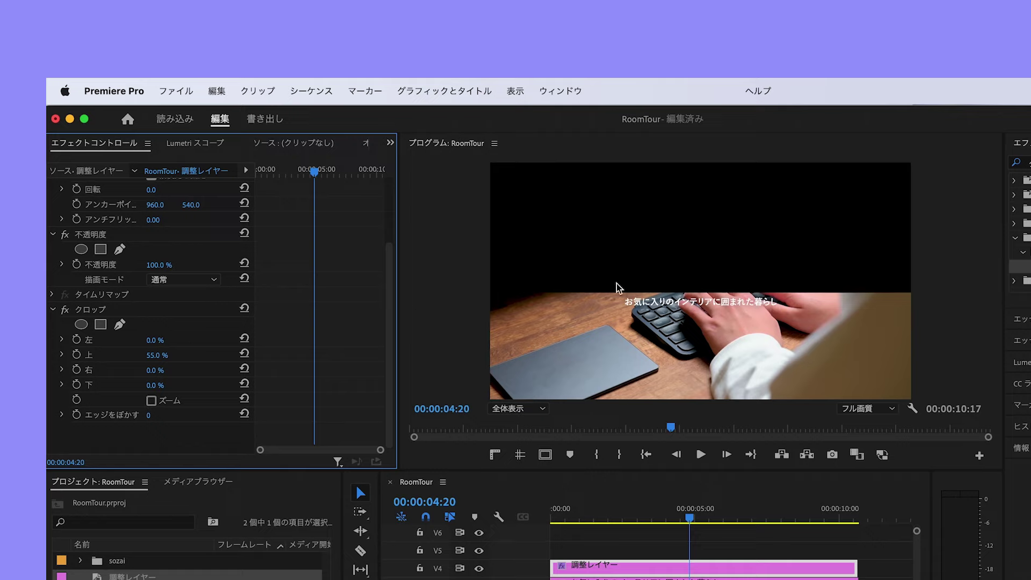
mouse_move(156, 356)
mouse_down()
mouse_move(108, 356)
mouse_move(215, 354)
mouse_move(116, 355)
mouse_up()
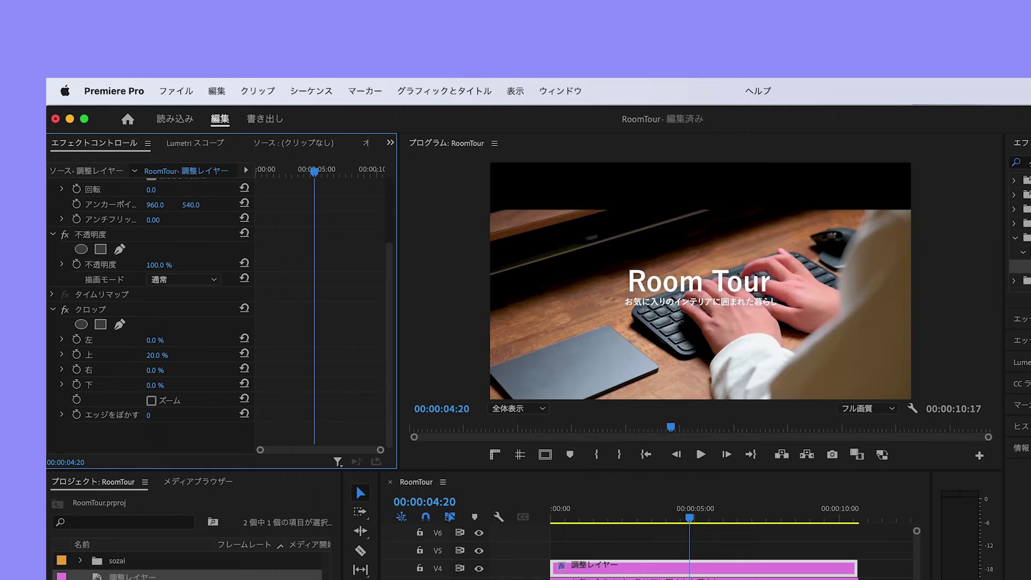
drag(166, 356, 153, 365)
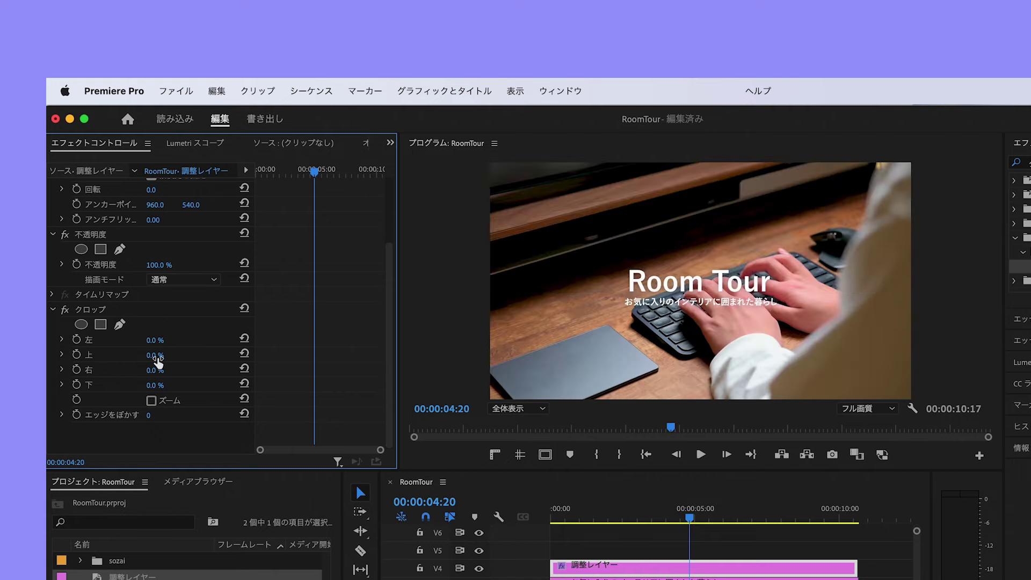
click(153, 355)
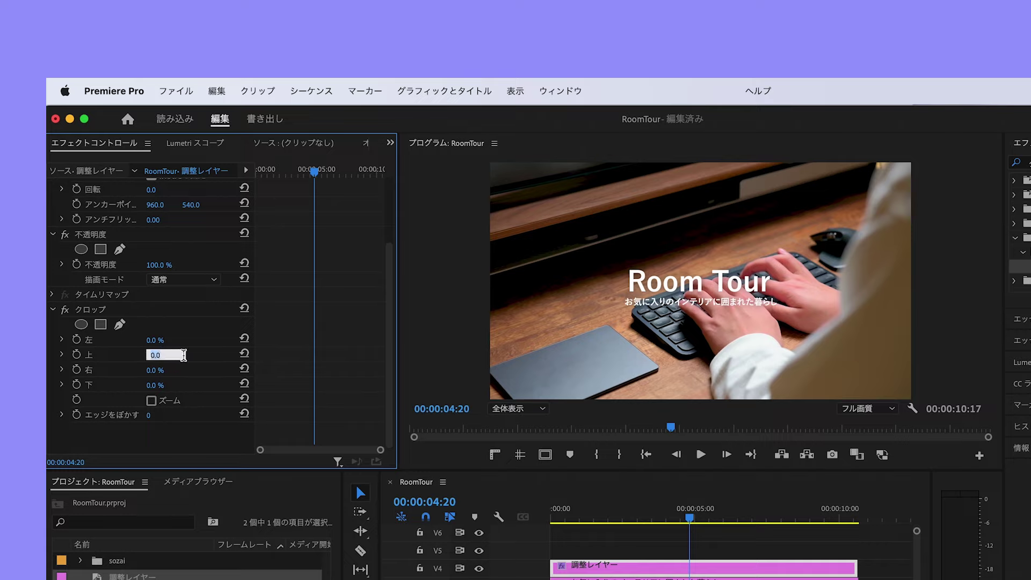
text(12)
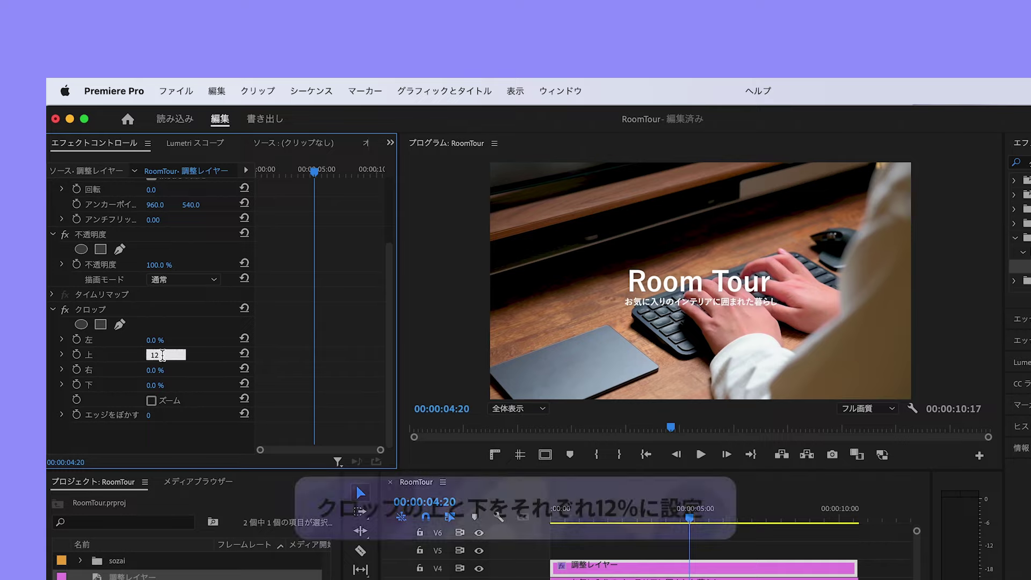
key(Return)
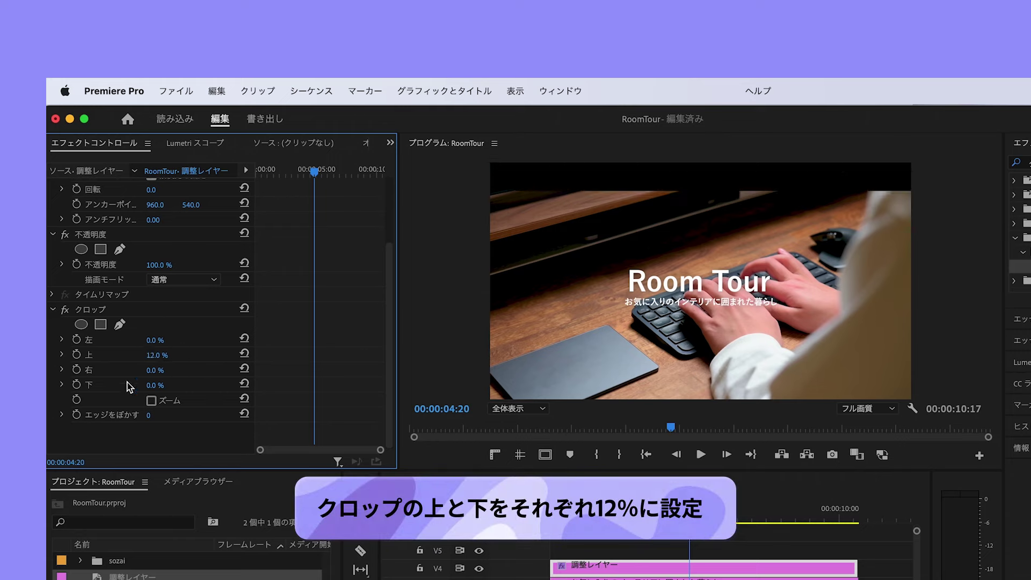
click(167, 385)
text(12)
key(Return)
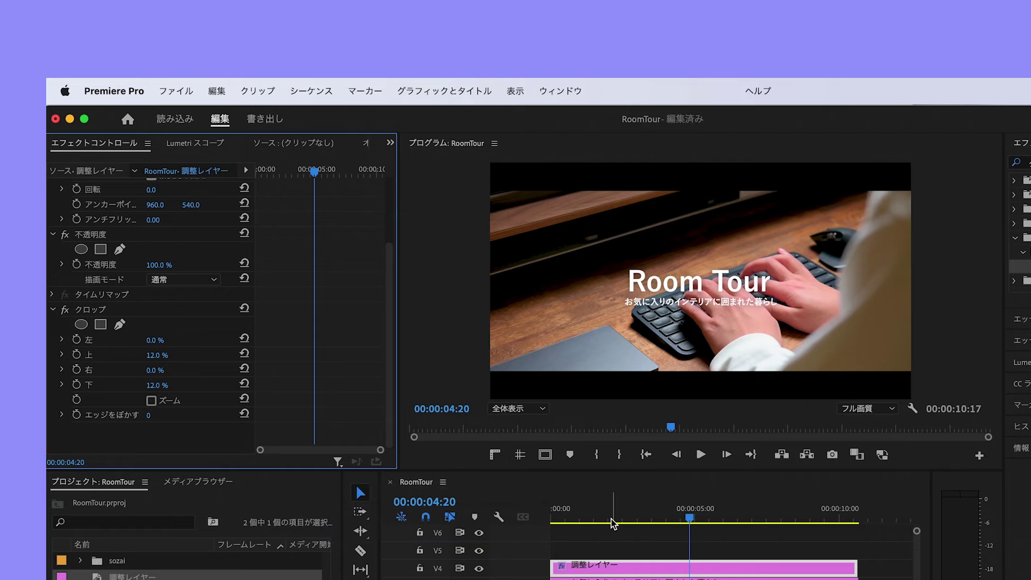
Toggle the Crop fx off and on to compare, then play back the letterboxed sequence
click(552, 516)
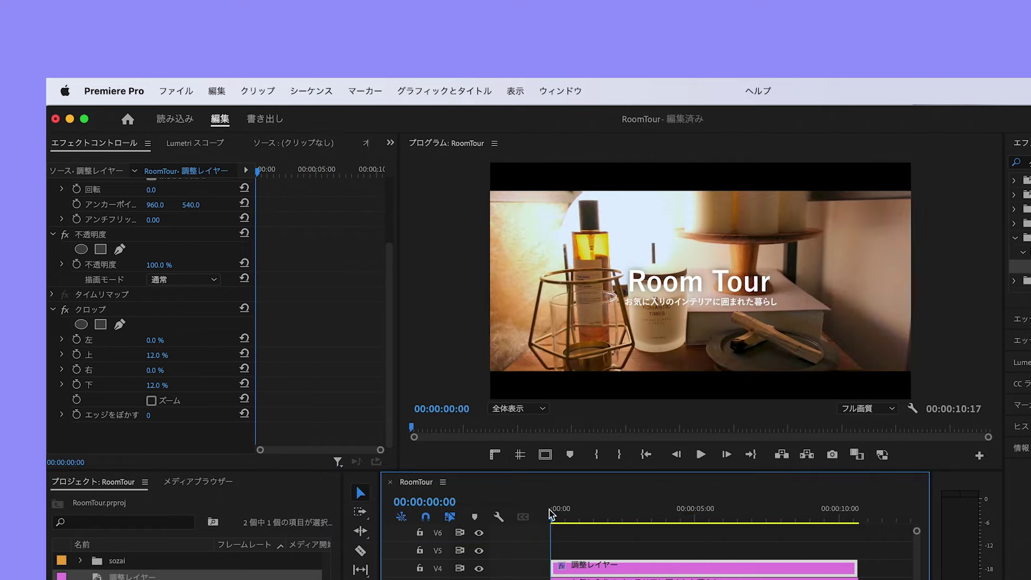
click(65, 311)
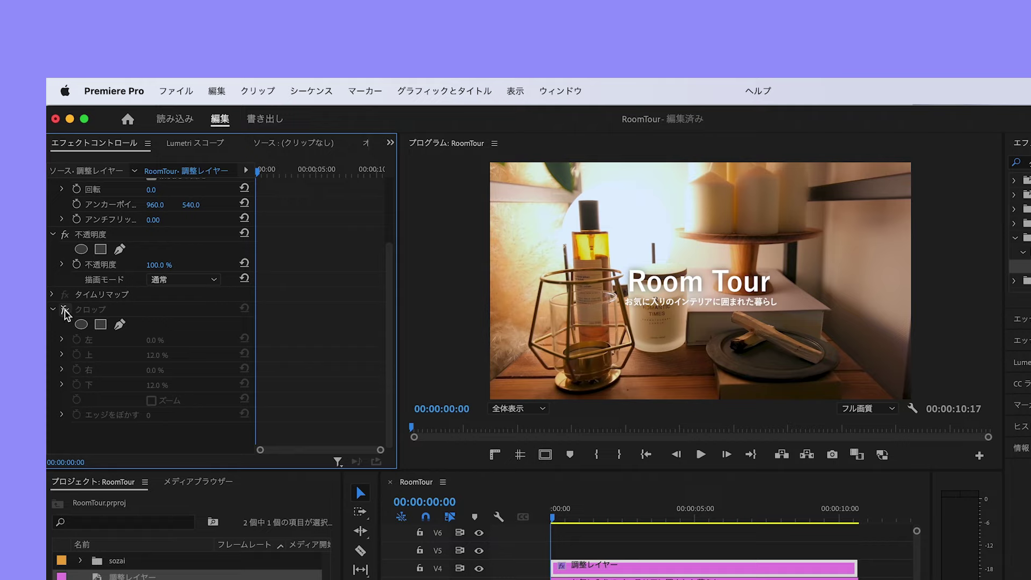
click(65, 310)
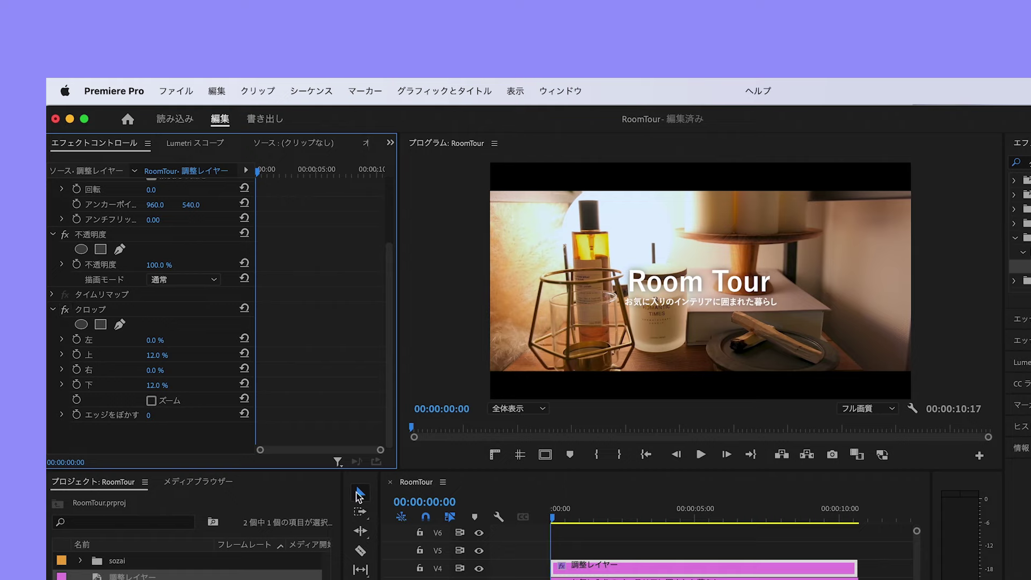
click(701, 455)
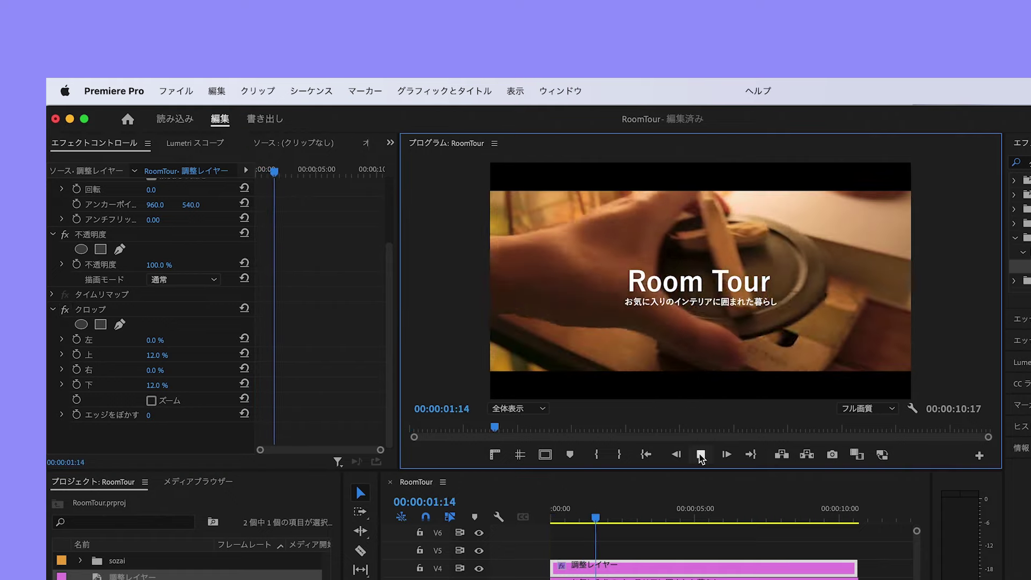
click(701, 455)
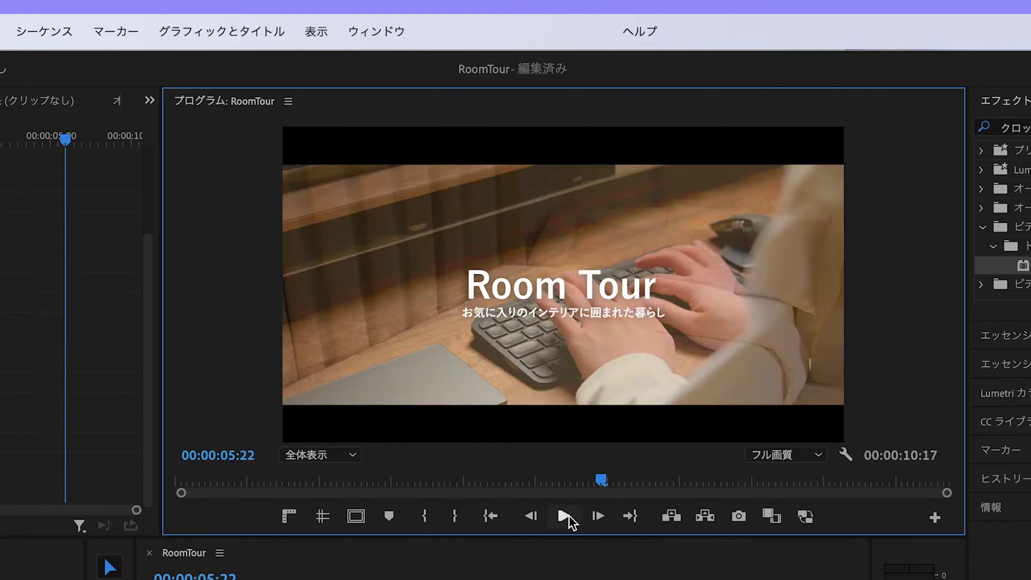
click(568, 515)
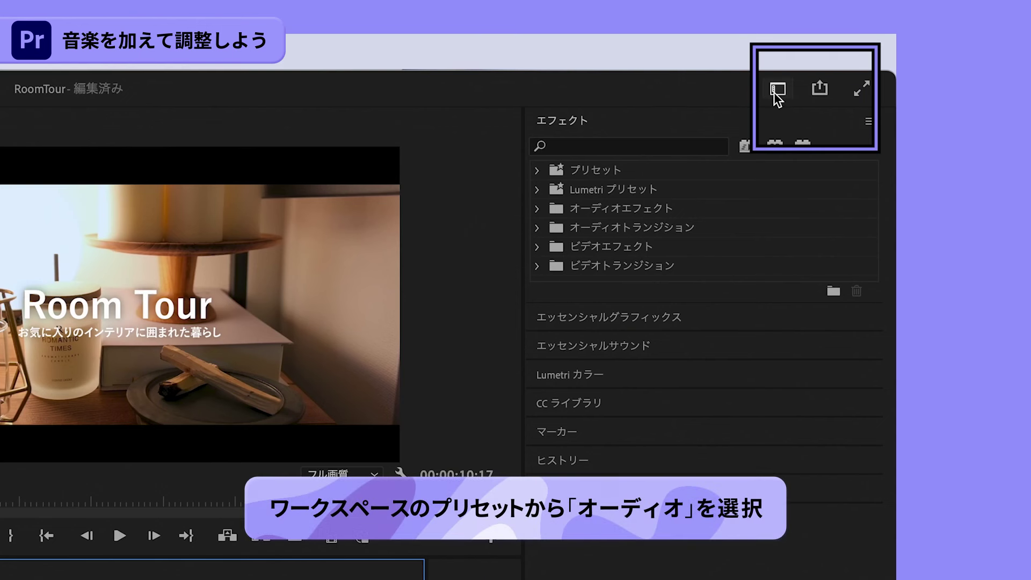
Switch to the Audio workspace and expand the Adobe Stock Mood category in Essential Sound
click(775, 92)
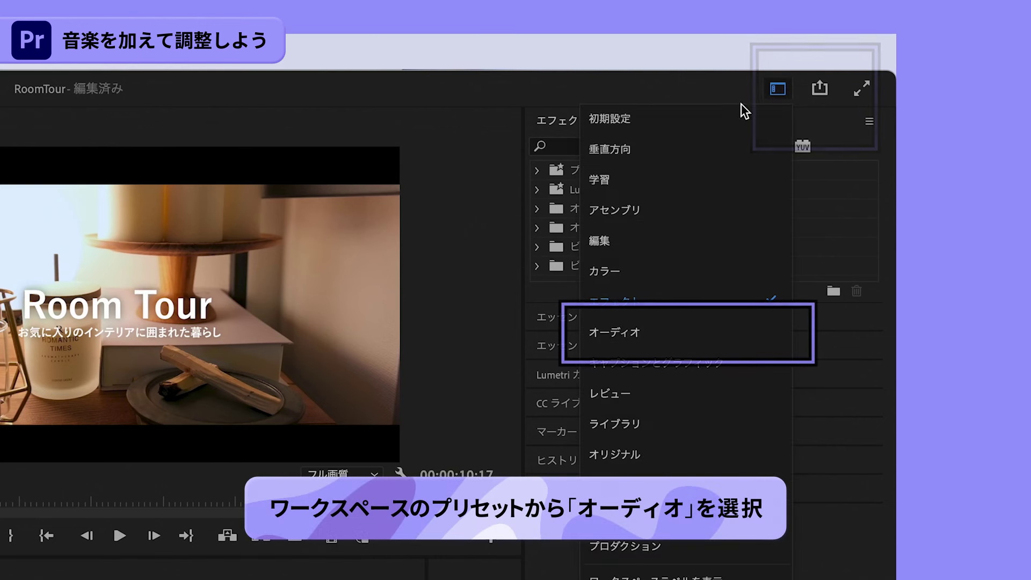
click(611, 334)
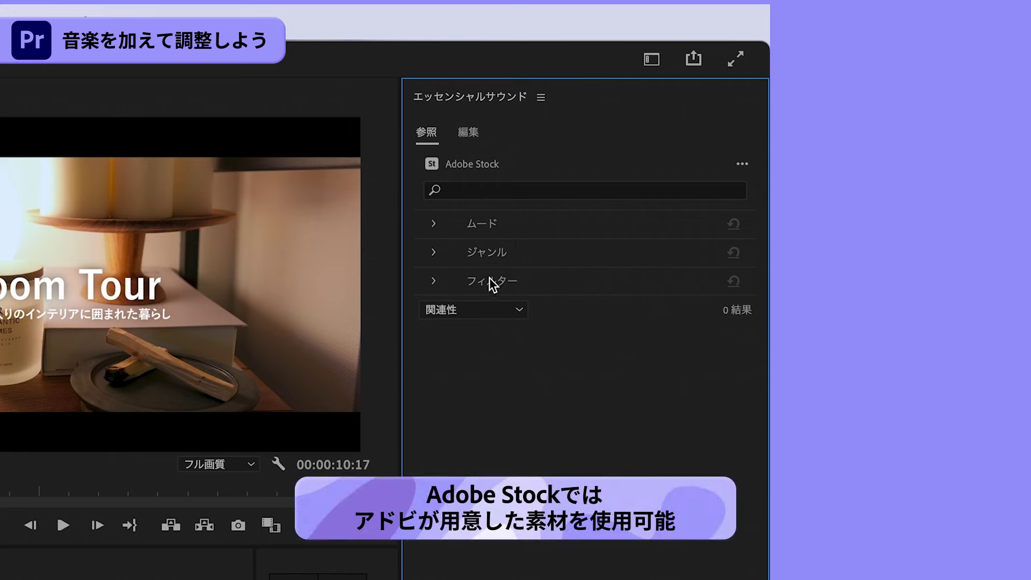
click(436, 226)
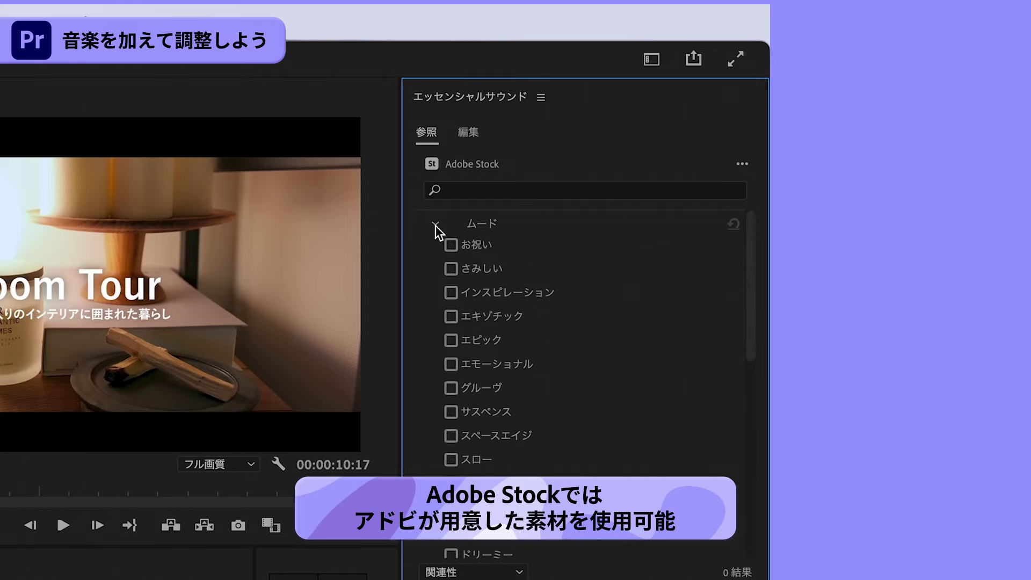
scroll(463, 357, down, 5)
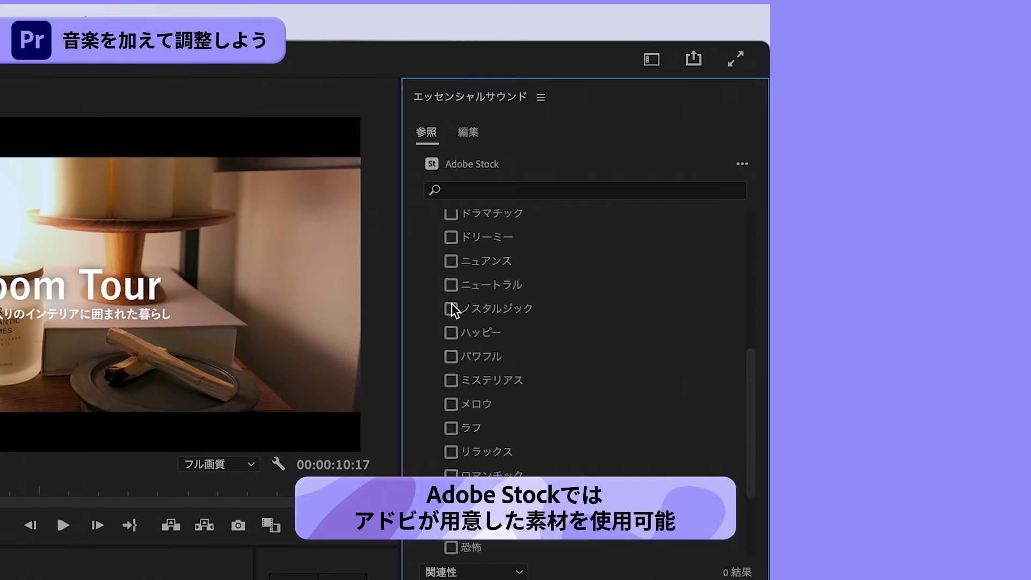
scroll(430, 222, up, 5)
Collapse Mood, then expand and collapse the Genre and Filter sections in turn
click(432, 223)
click(435, 252)
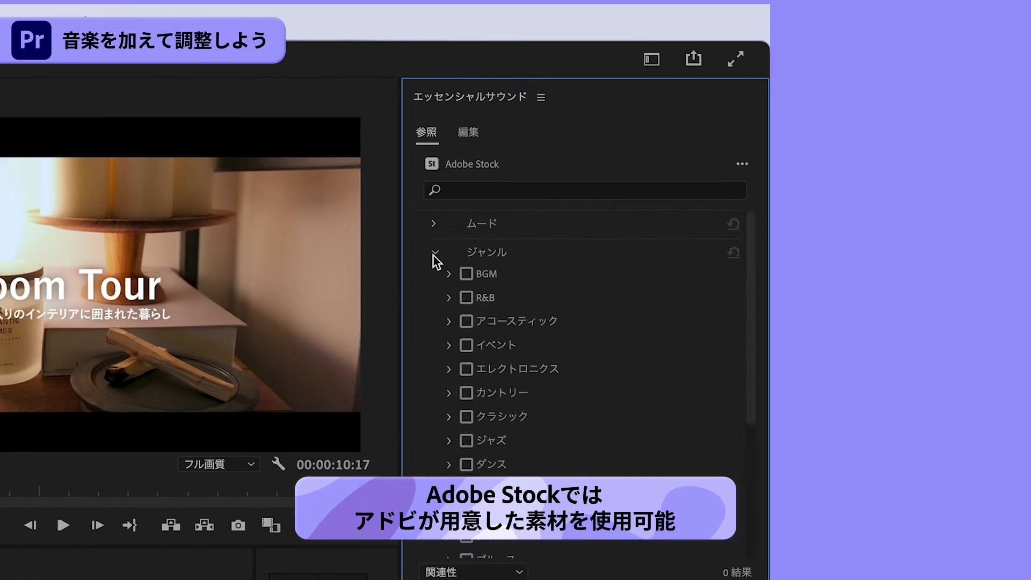
click(436, 255)
click(437, 281)
click(436, 282)
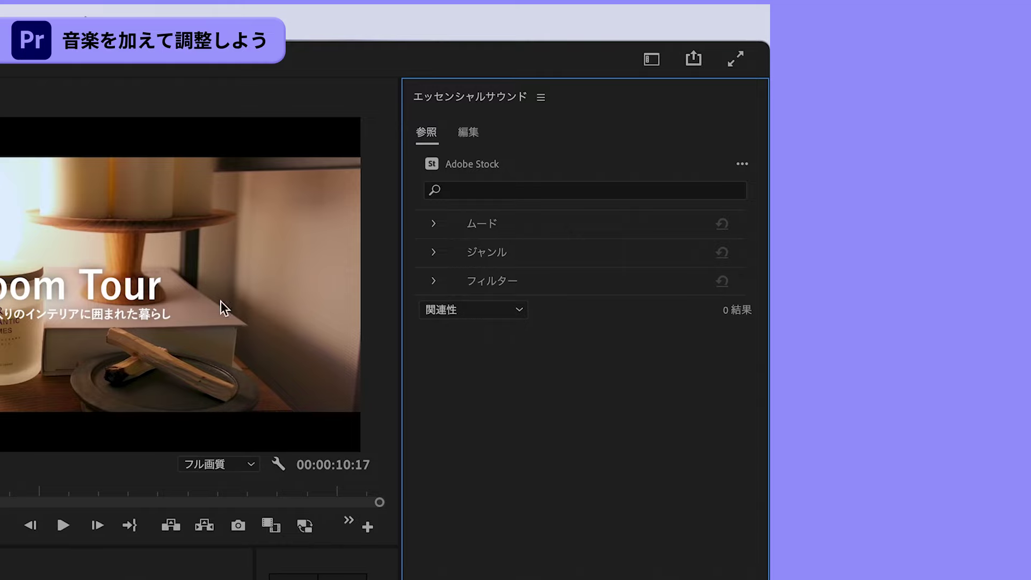
click(460, 193)
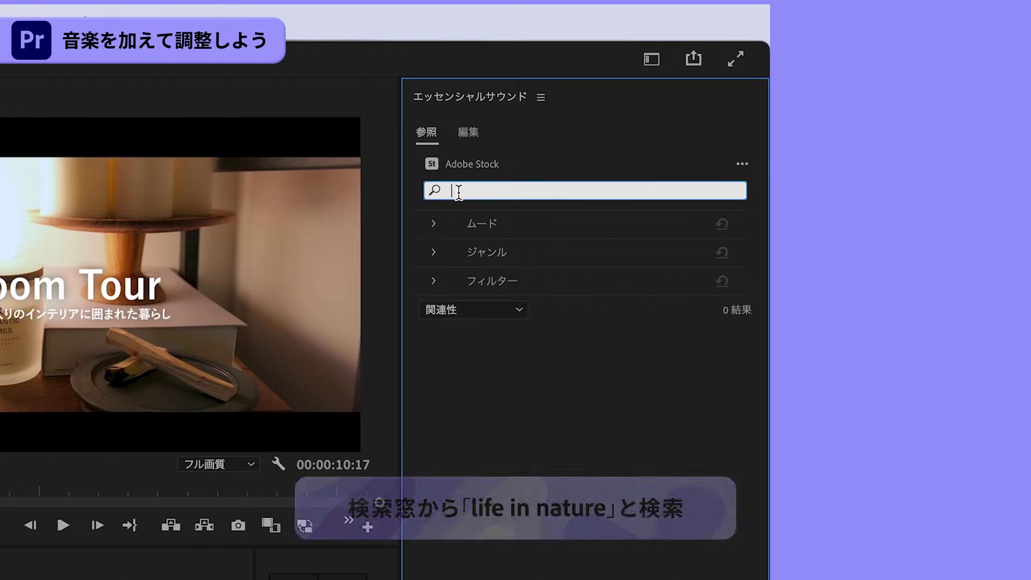
Search Adobe Stock music for 'life in nature'
text(い)
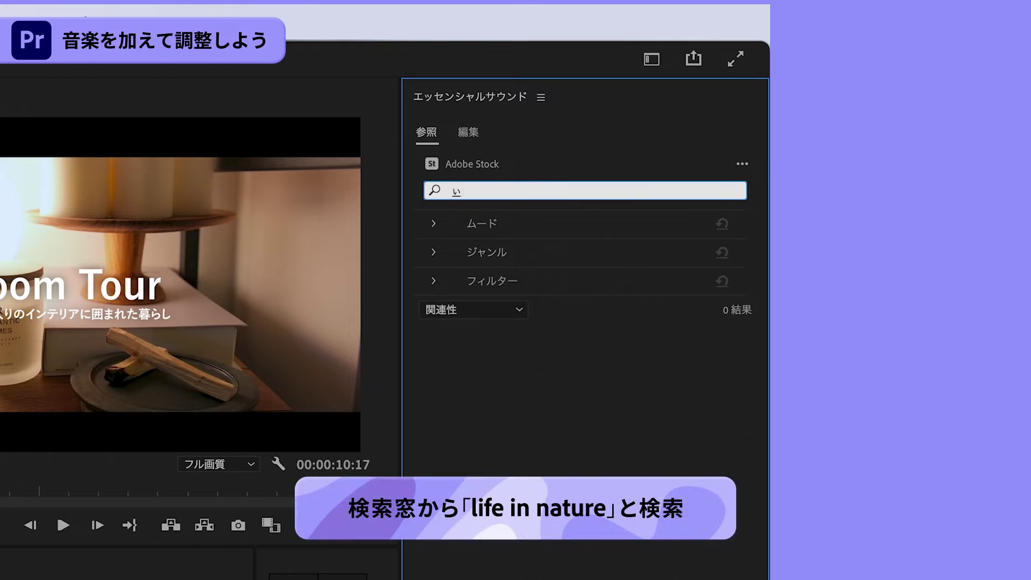
key(BackSpace)
text(life in natu)
text(re)
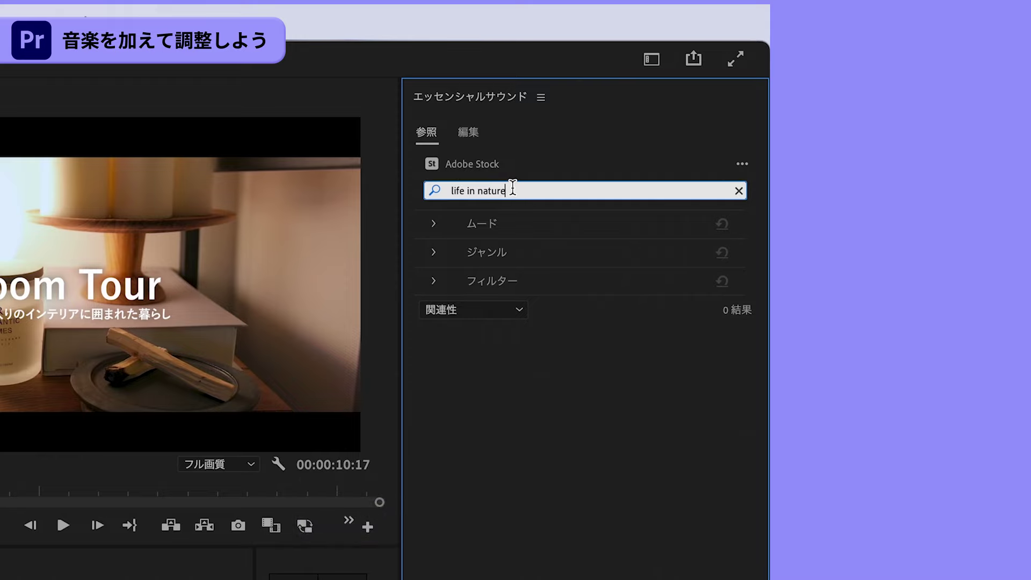
key(Return)
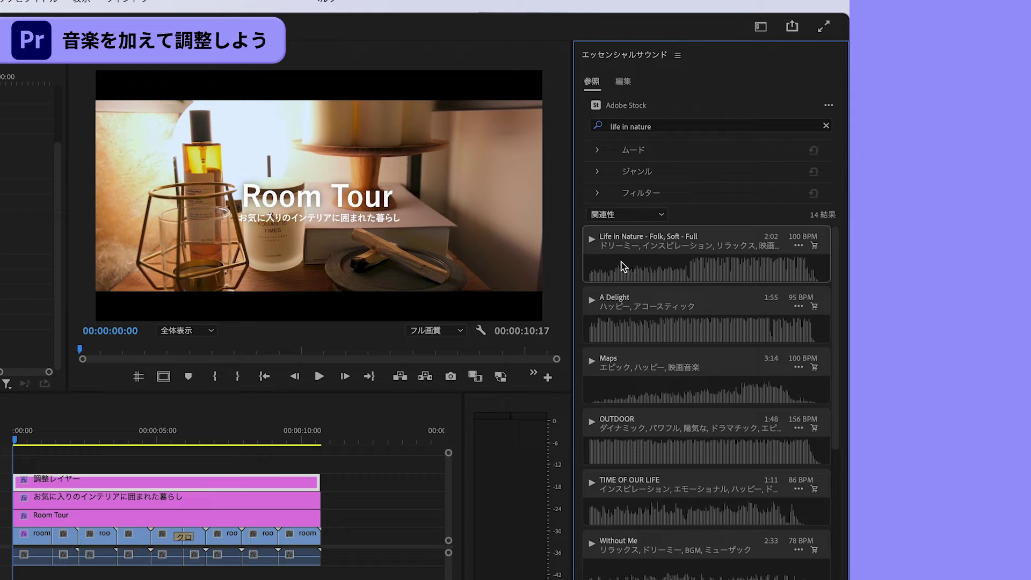
Preview the Life In Nature - Folk, Soft - Full result, then stop it
click(591, 239)
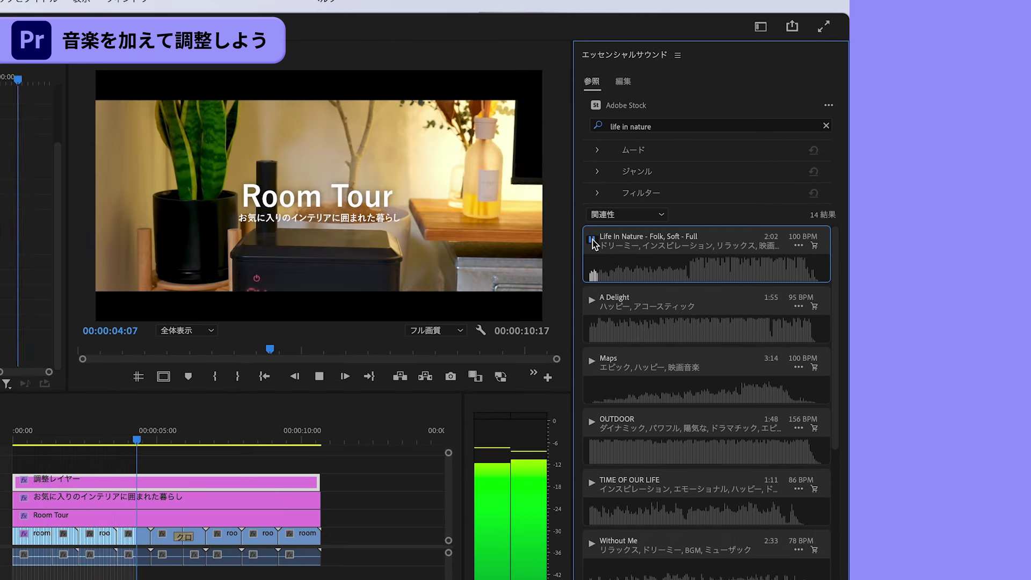
click(591, 239)
mouse_move(627, 246)
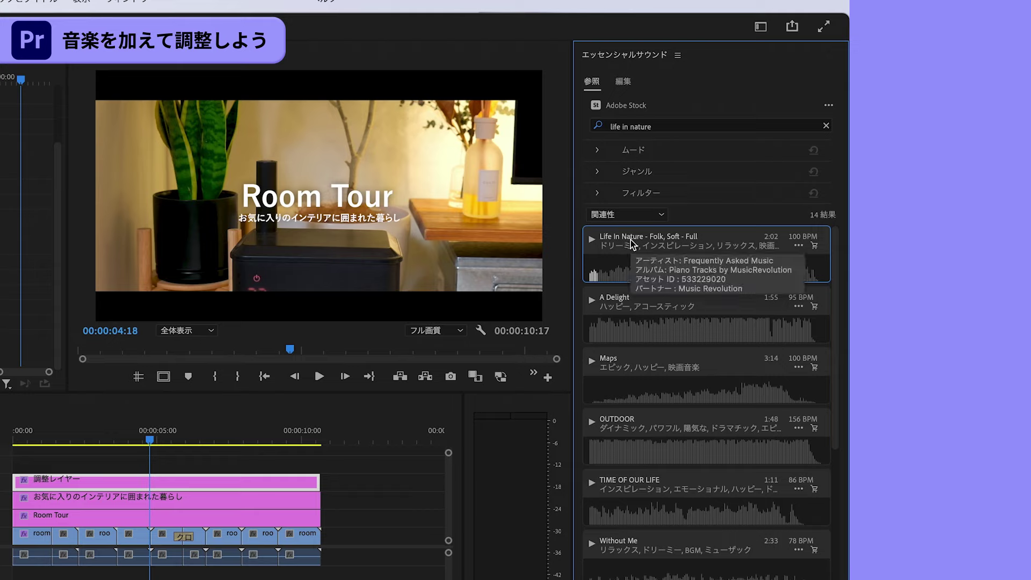
drag(642, 247, 1, 563)
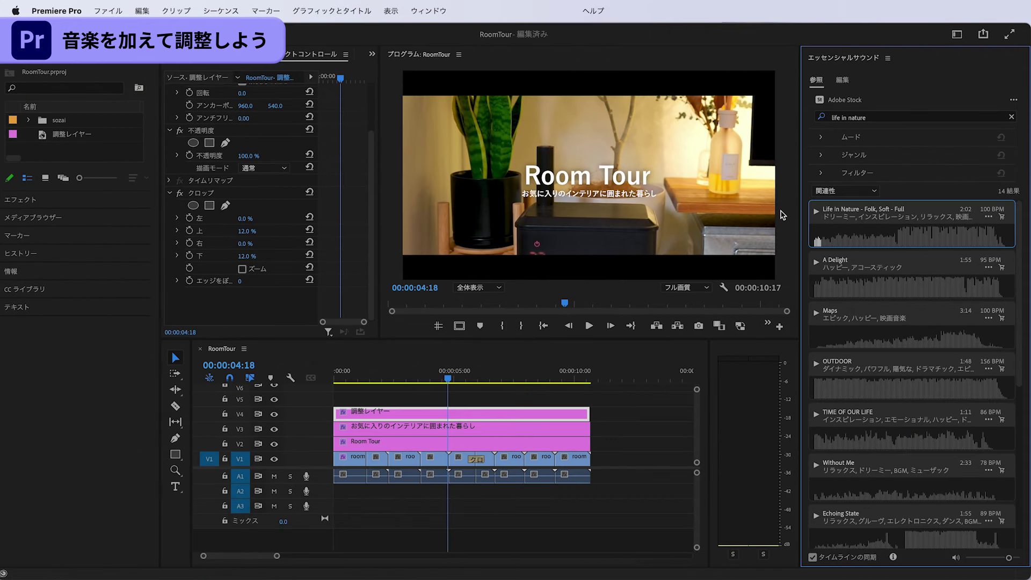
click(839, 214)
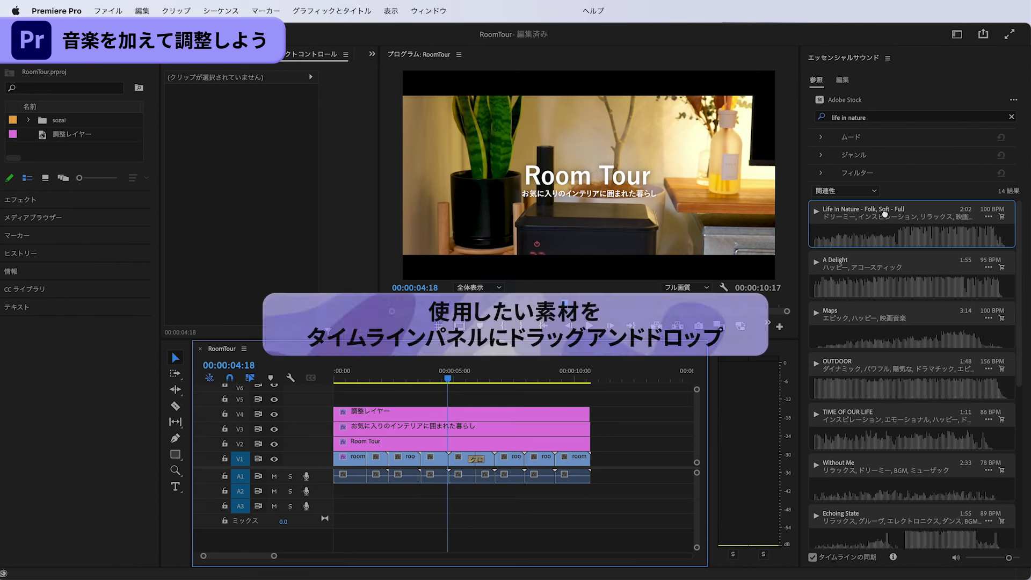
Drop the Life In Nature track onto A2 at 0:00 and adjust the timeline zoom to see it
drag(840, 214, 358, 486)
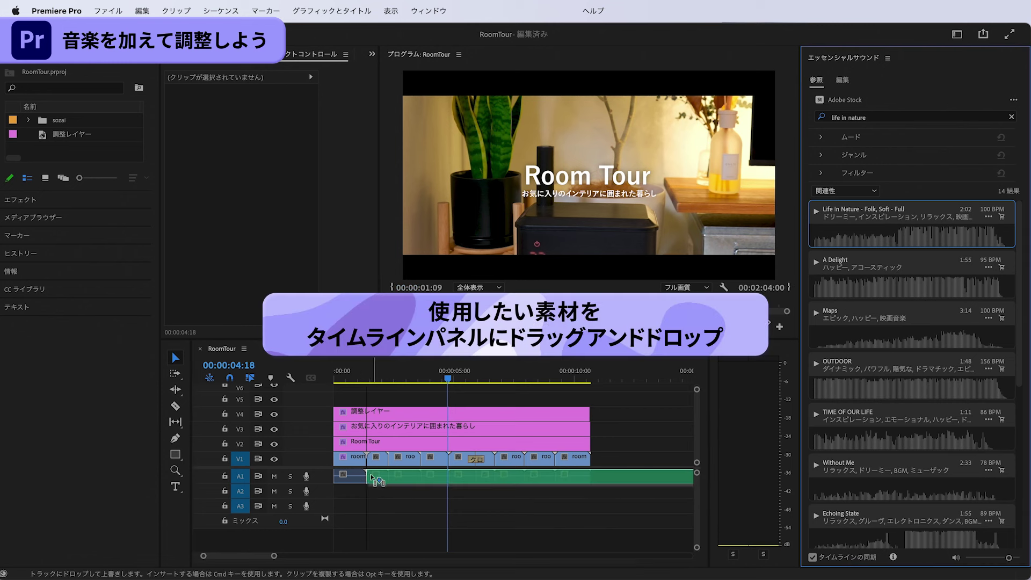
drag(359, 486, 340, 493)
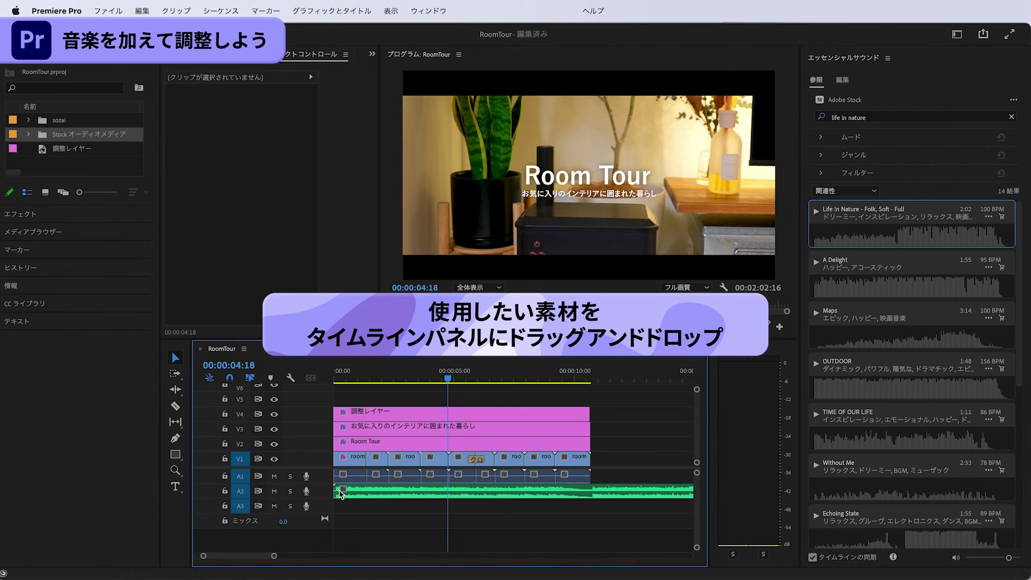
key(minus)
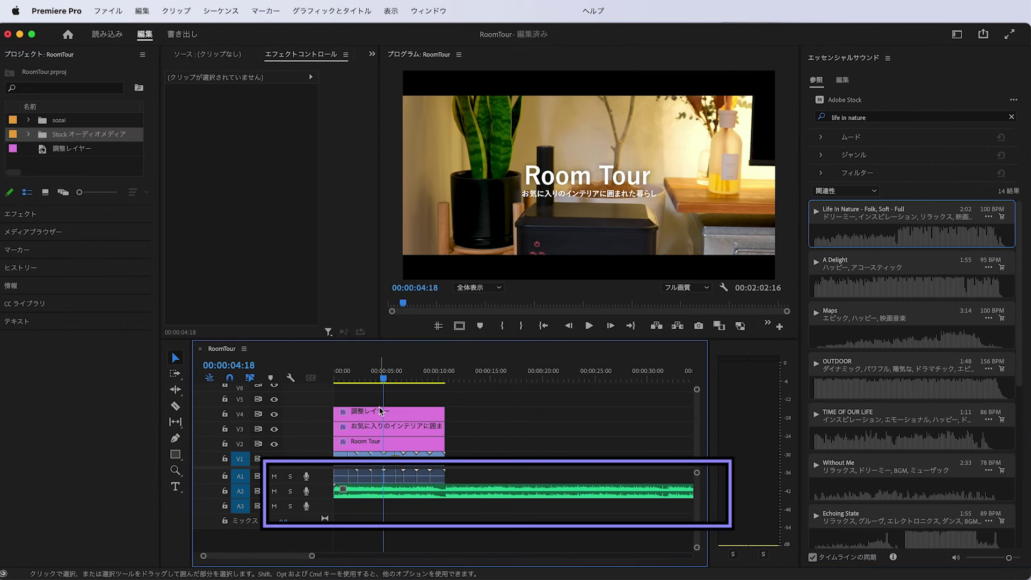
key(equal)
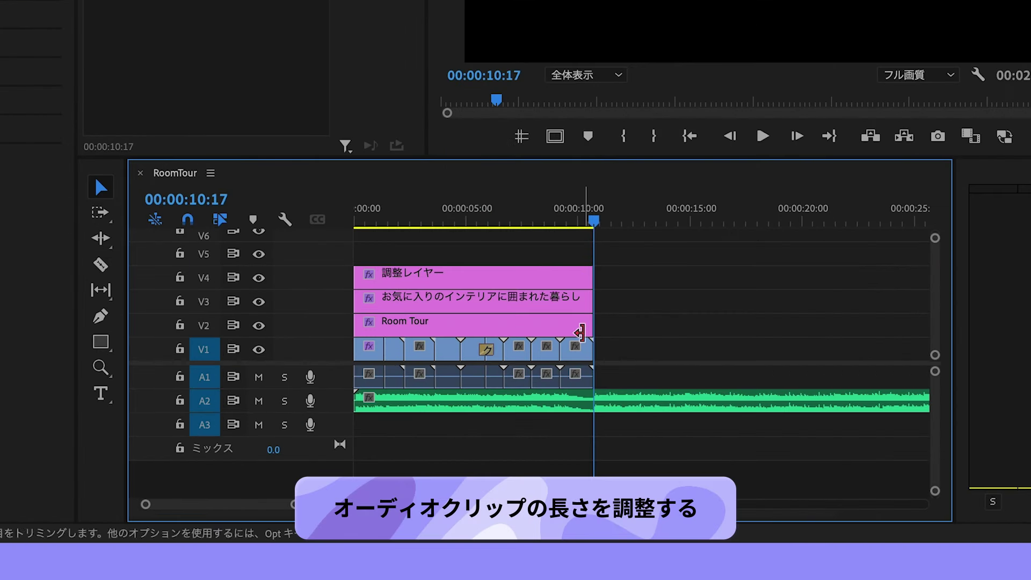
Razor-cut the A2 music at 00:00:10:17 and delete the piece past the video's end
key(=)
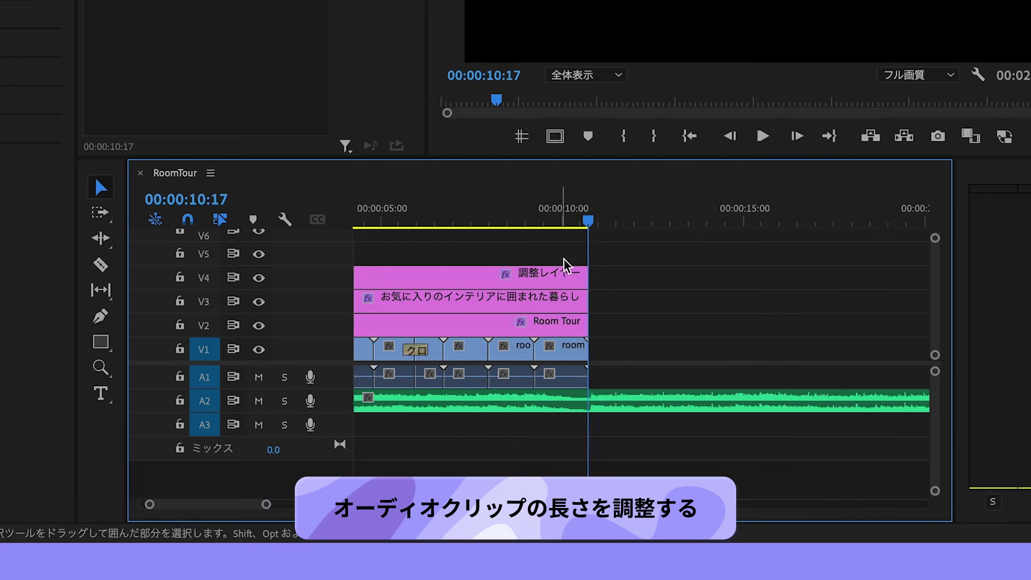
key(=)
key(=)
key(=)
key(=)
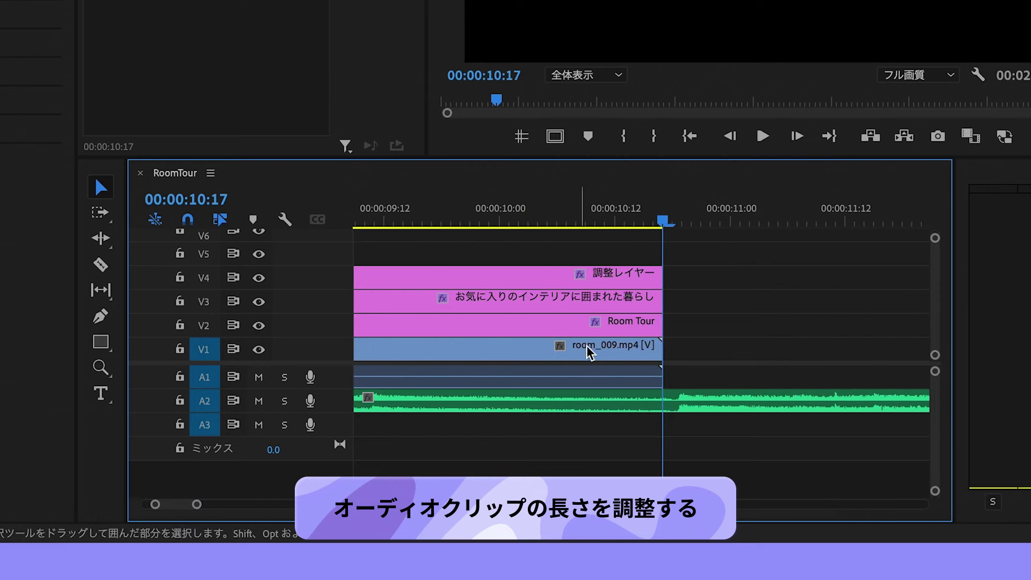
click(665, 409)
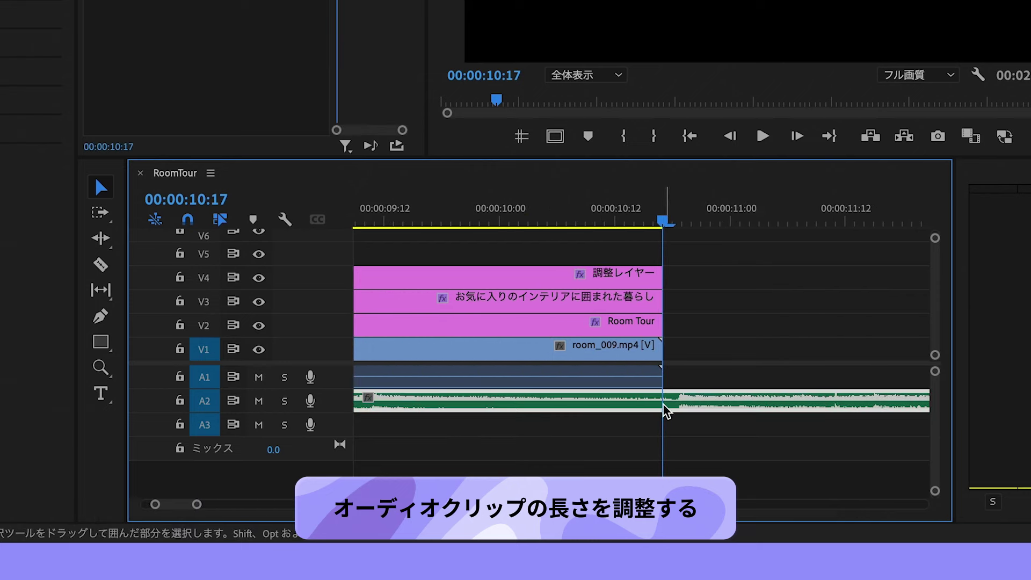
click(100, 265)
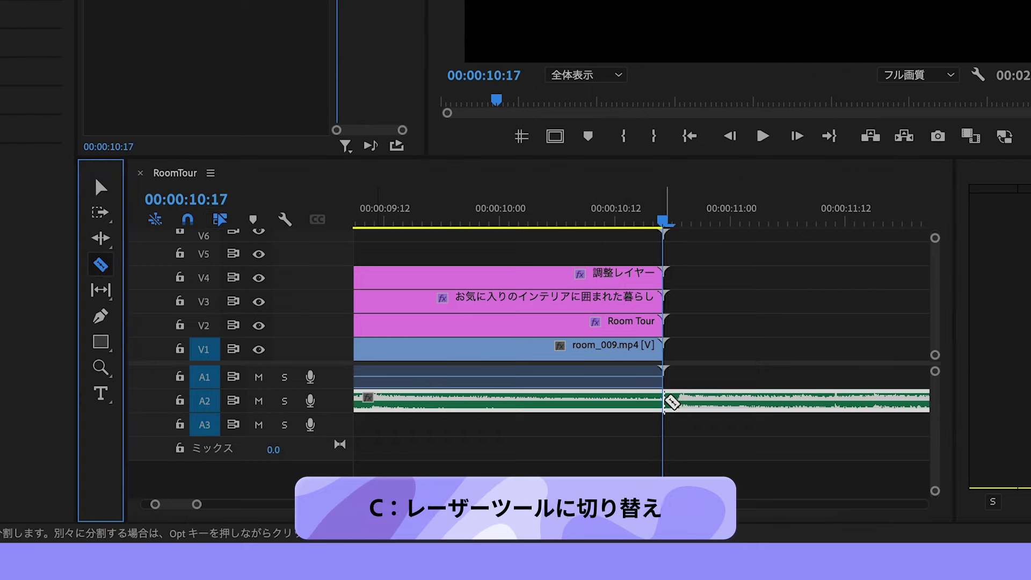
click(663, 401)
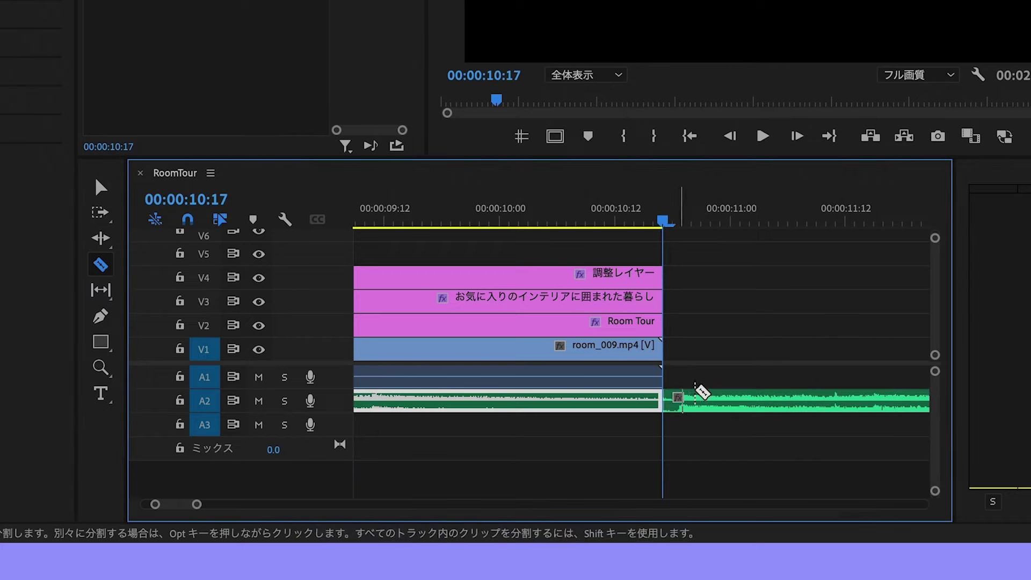
click(101, 192)
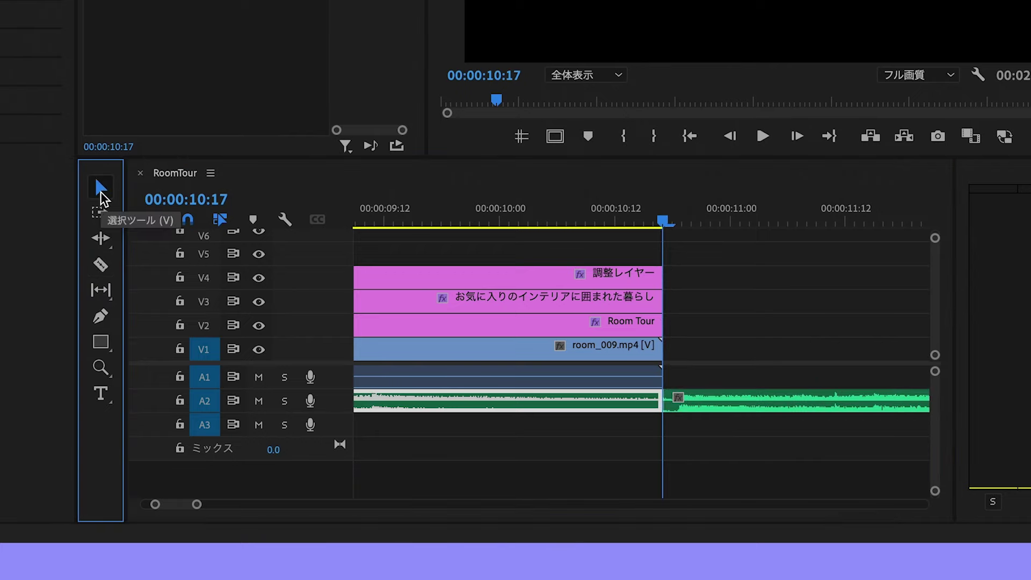
scroll(424, 372, down, 3)
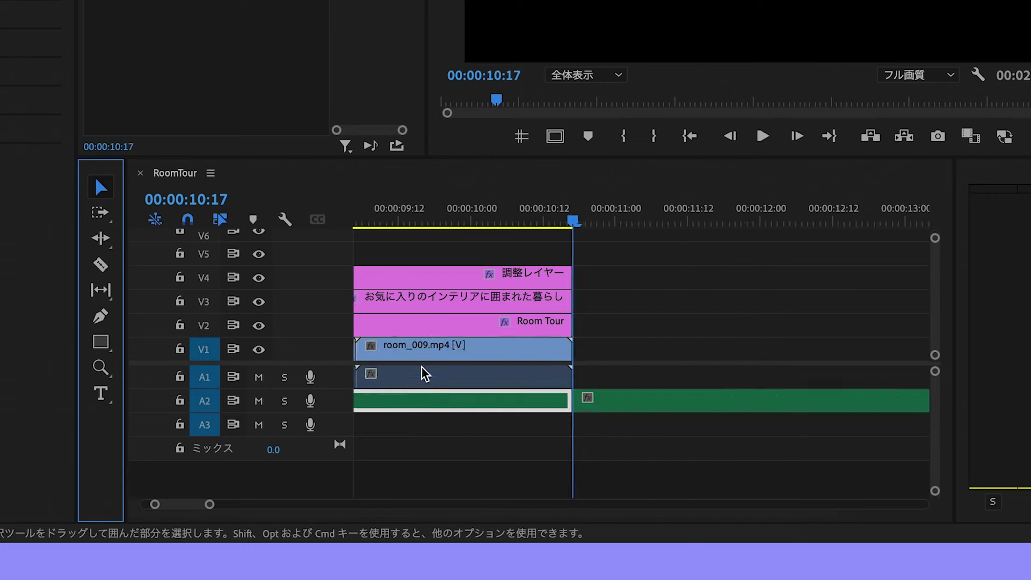
click(601, 404)
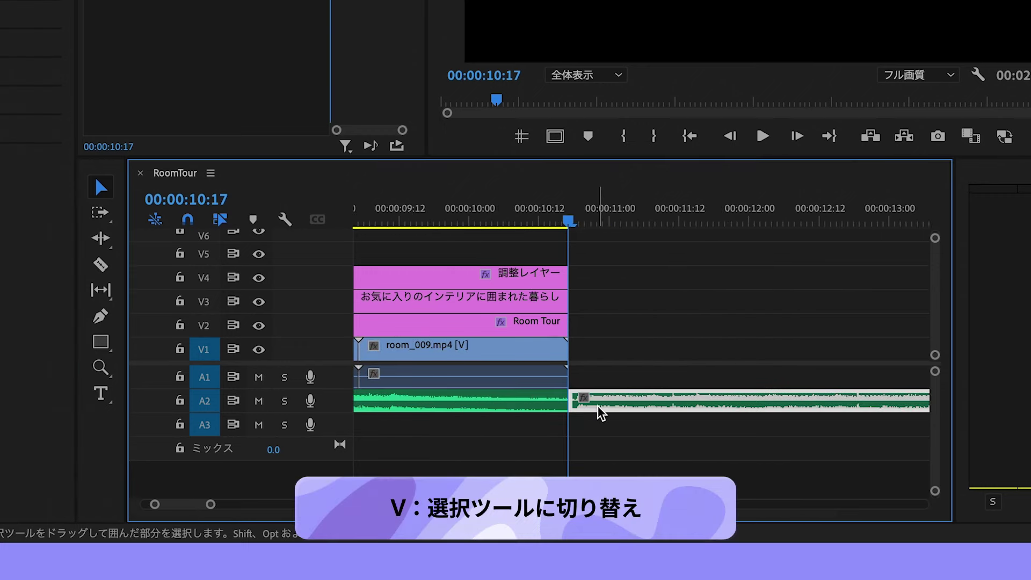
key(Delete)
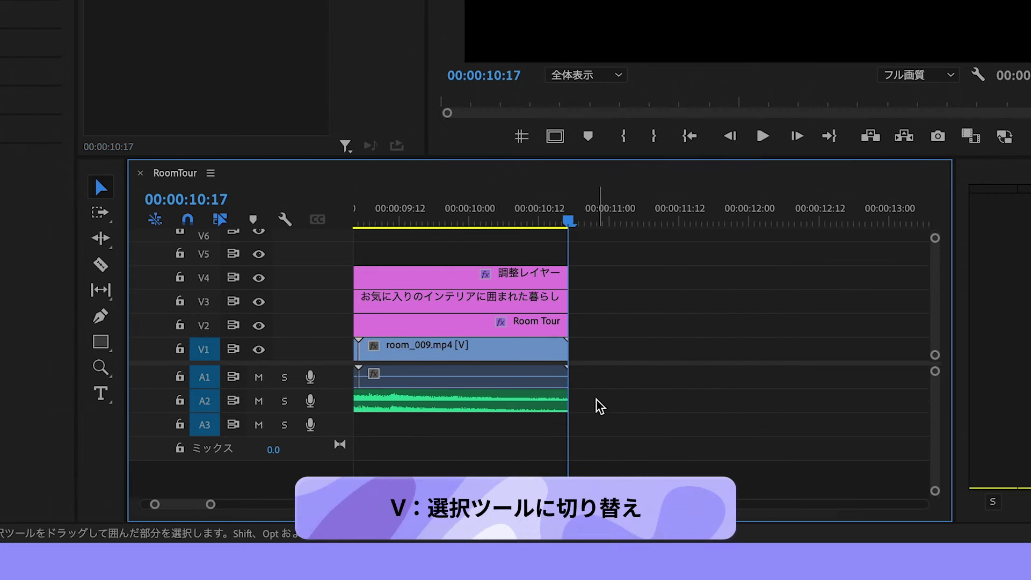
scroll(603, 345, up, 2)
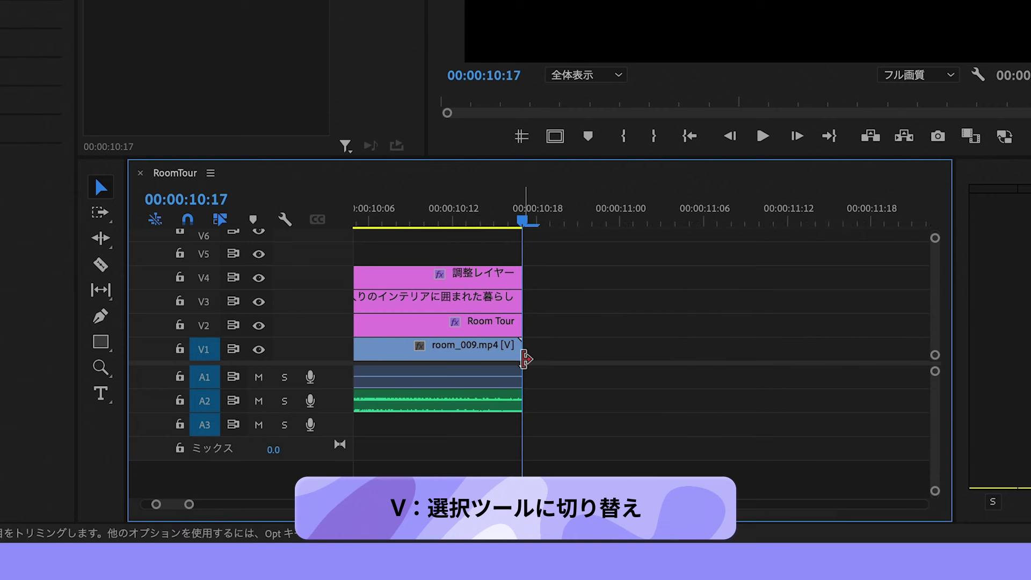
scroll(526, 362, down, 3)
scroll(525, 367, down, 5)
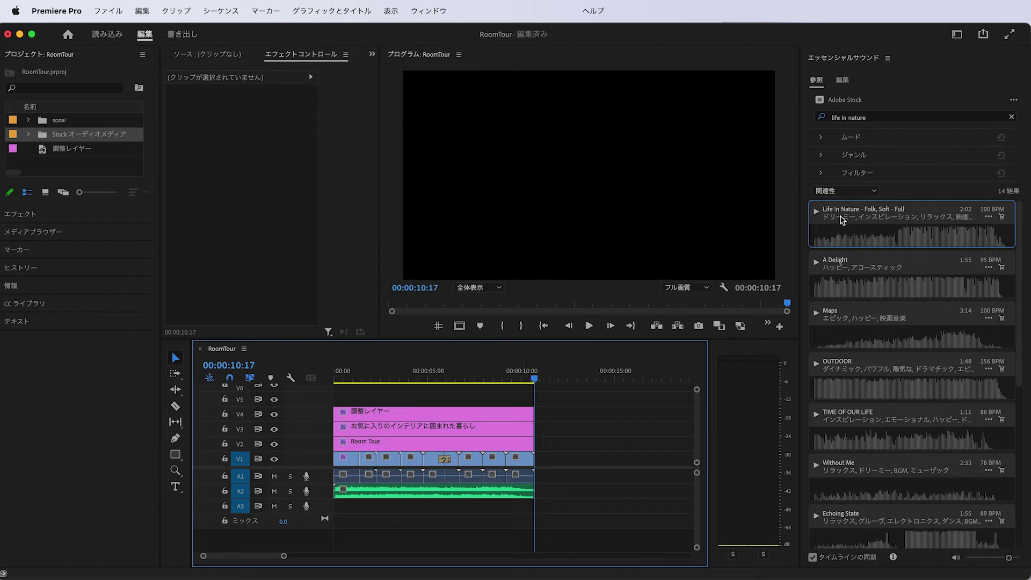
License the Life In Nature stock track via its cart icon and confirm with Continue
click(864, 218)
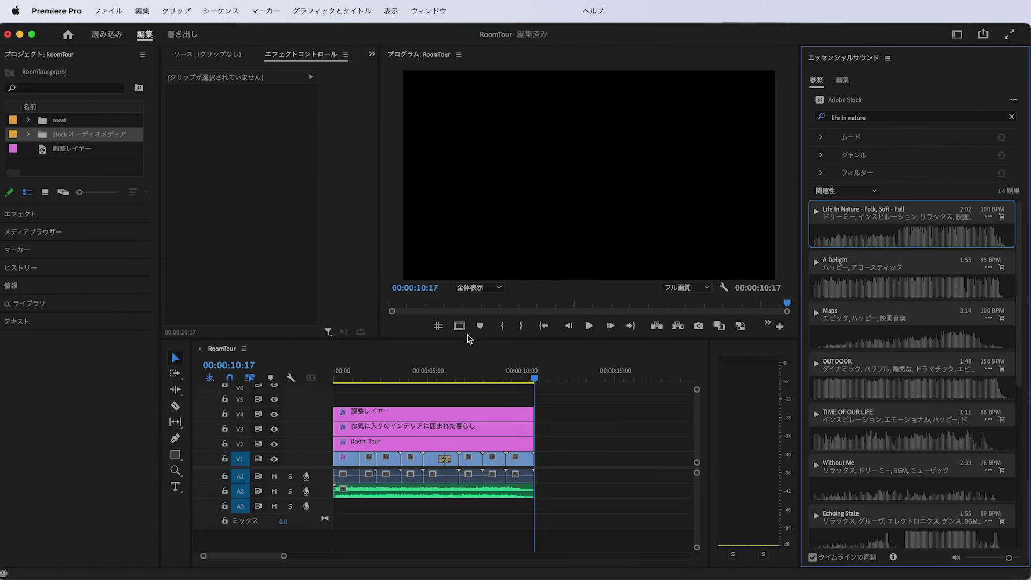
click(387, 379)
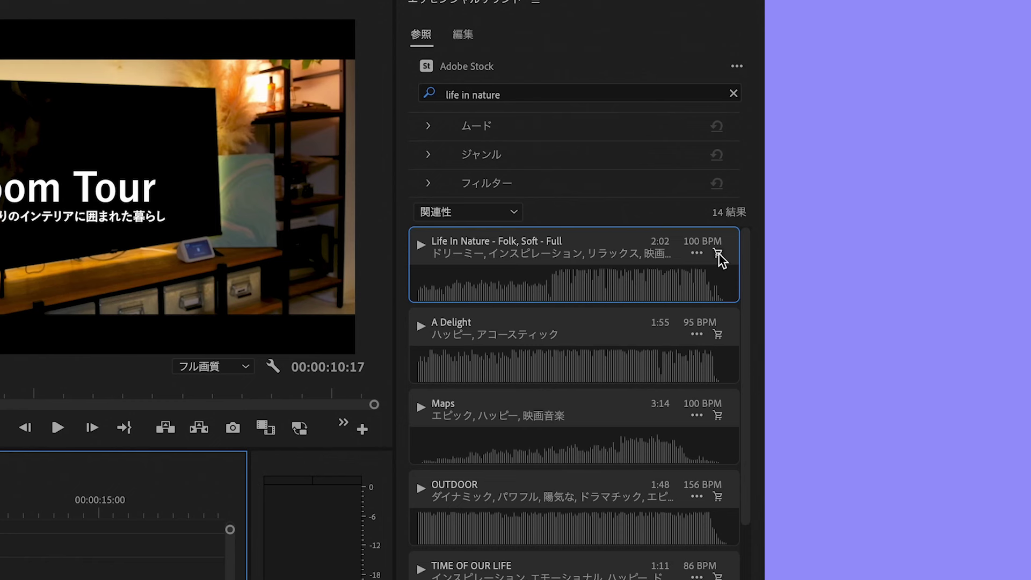
click(719, 253)
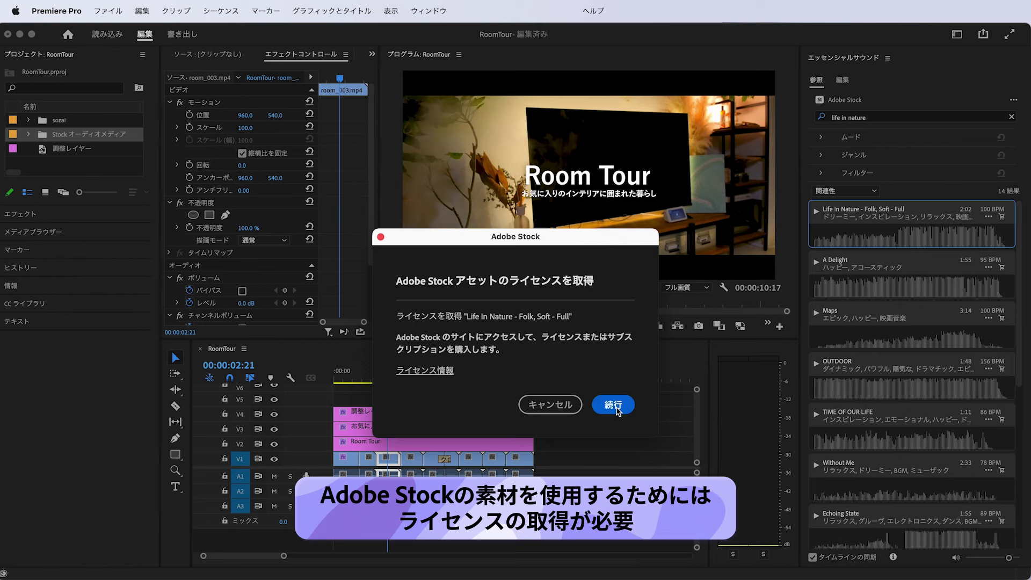
click(615, 408)
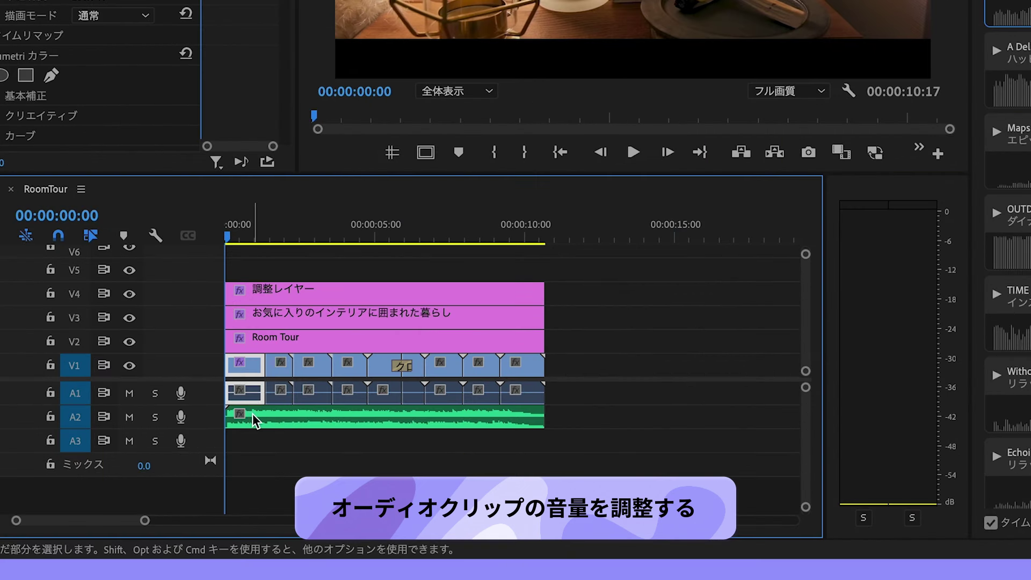
click(253, 414)
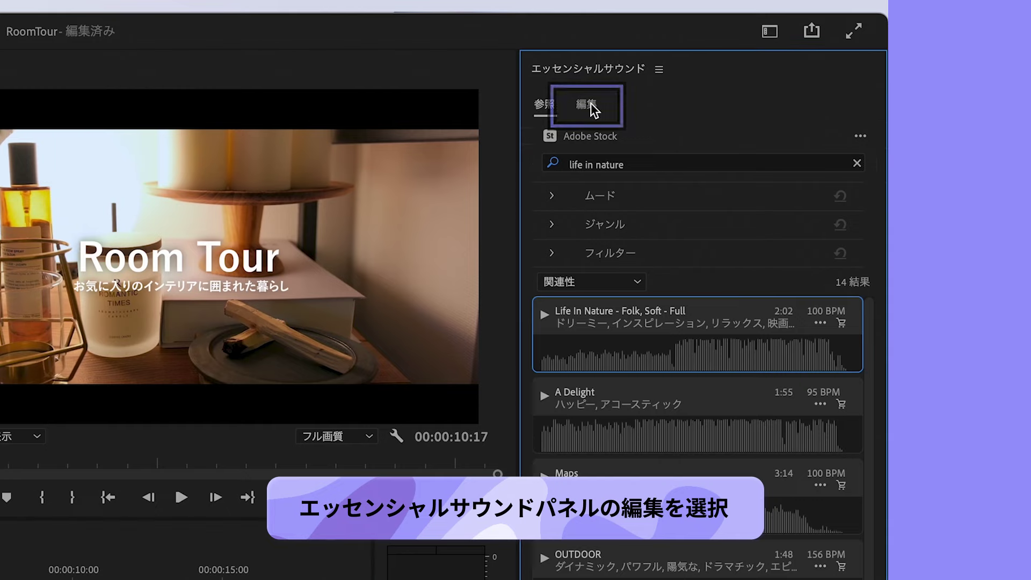
Tag the A2 clip as Music and expand Loudness to reveal its -12.97 LUFS reading
click(594, 107)
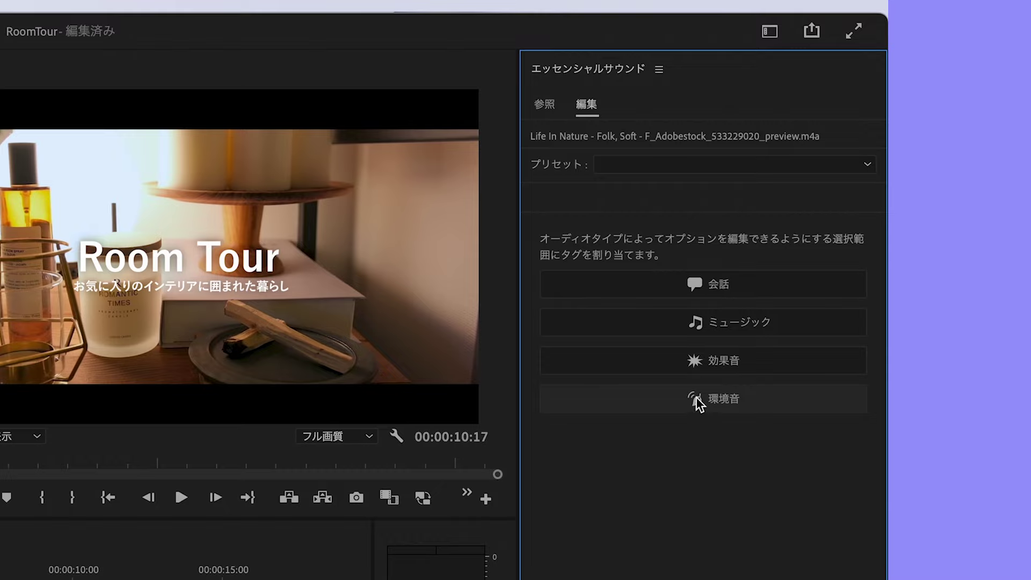
click(702, 320)
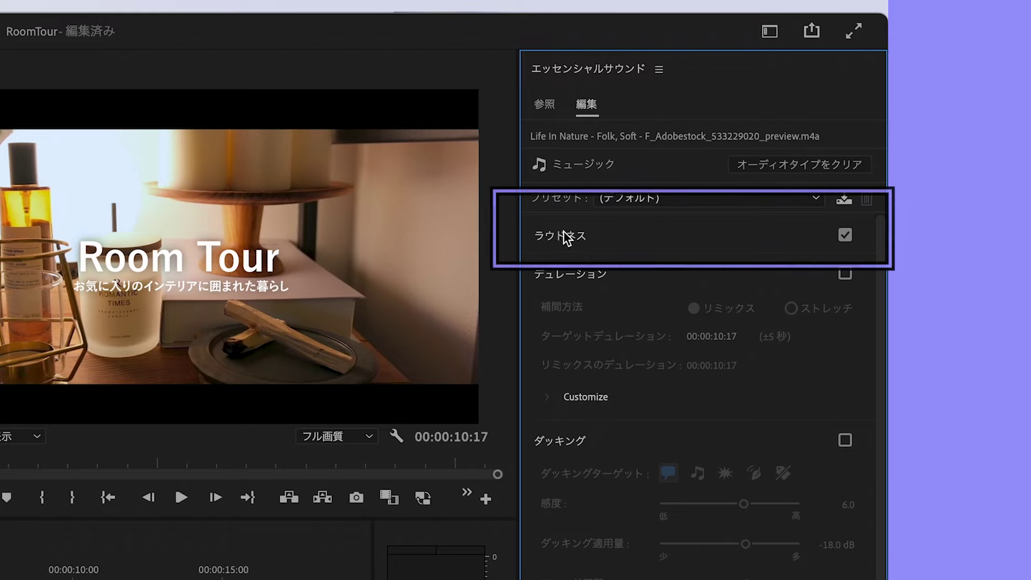
click(604, 240)
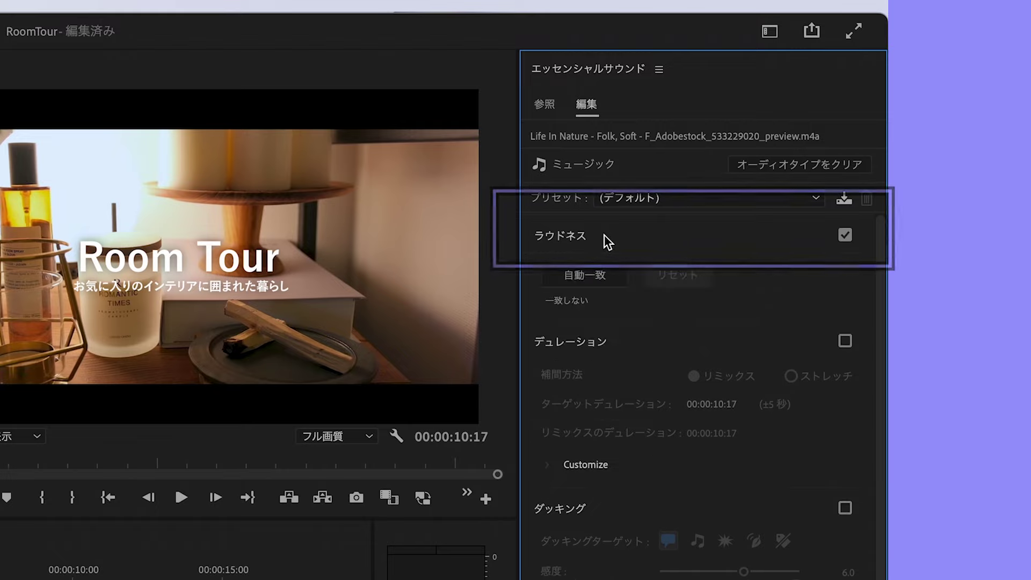
click(591, 266)
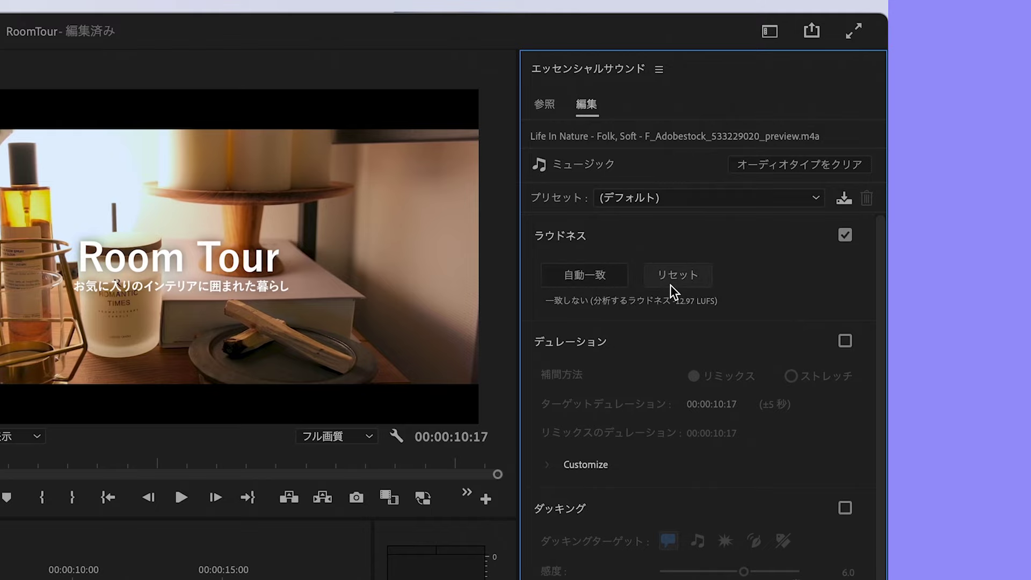
click(182, 553)
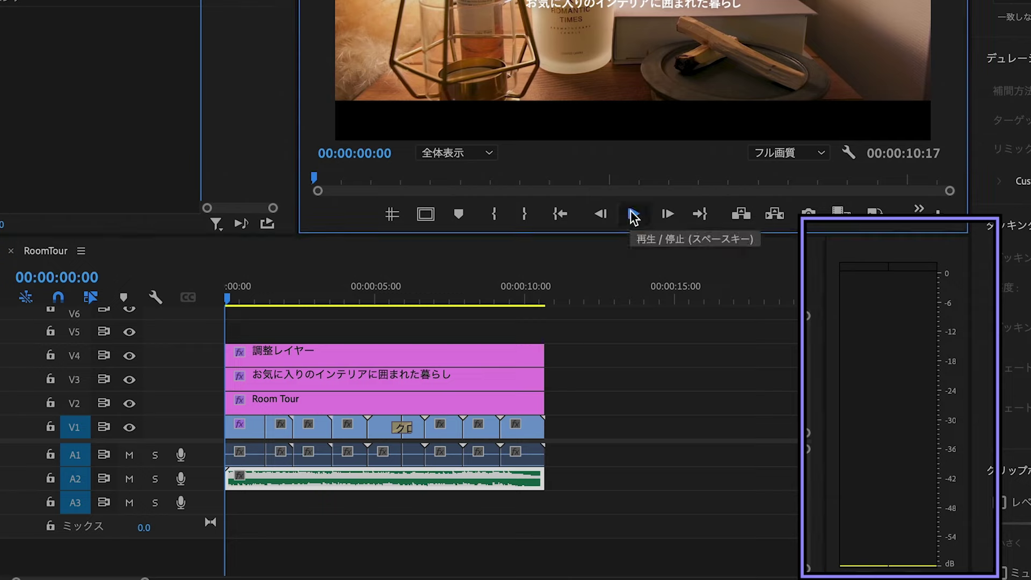
click(633, 214)
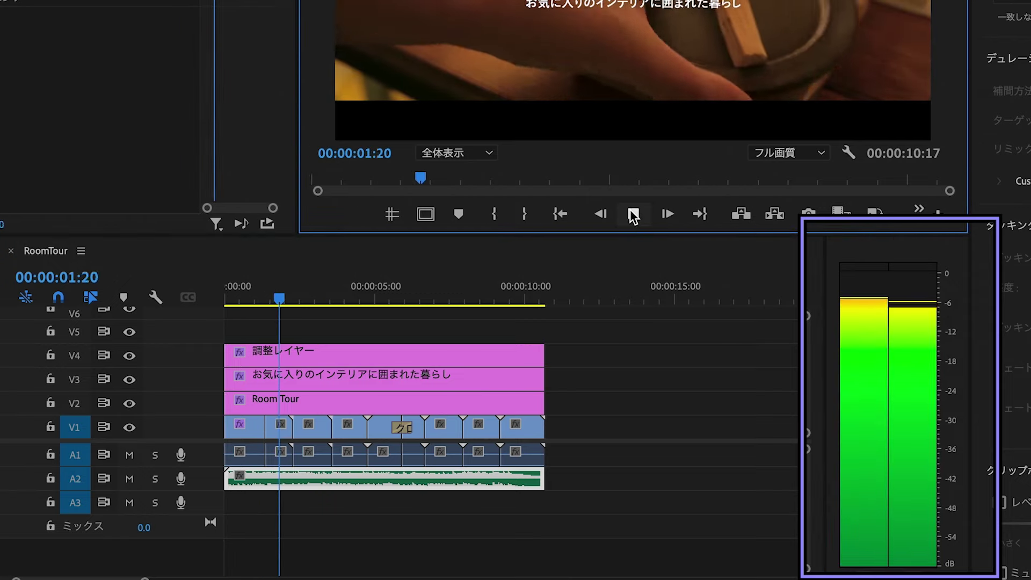
click(634, 215)
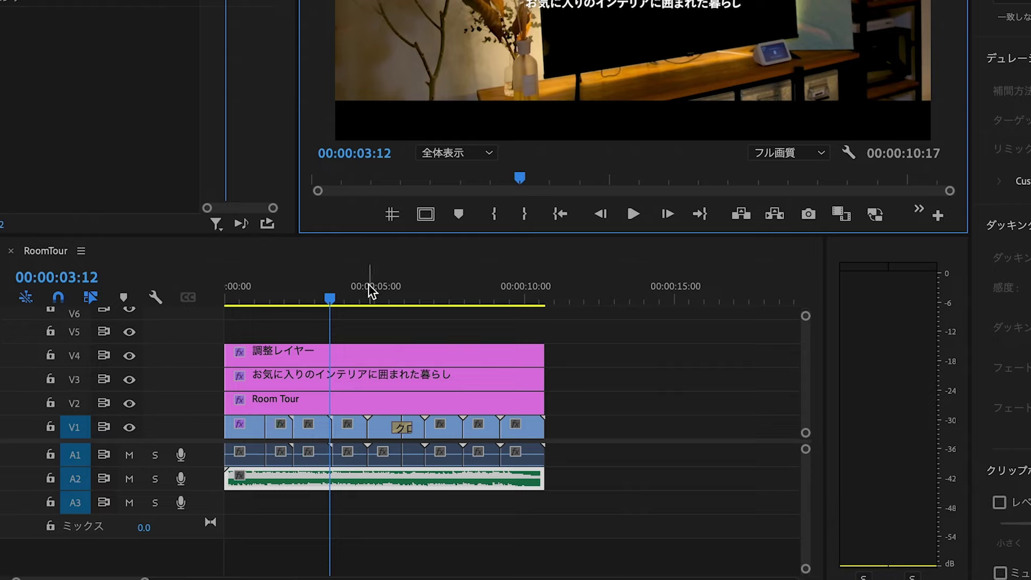
drag(363, 298, 224, 302)
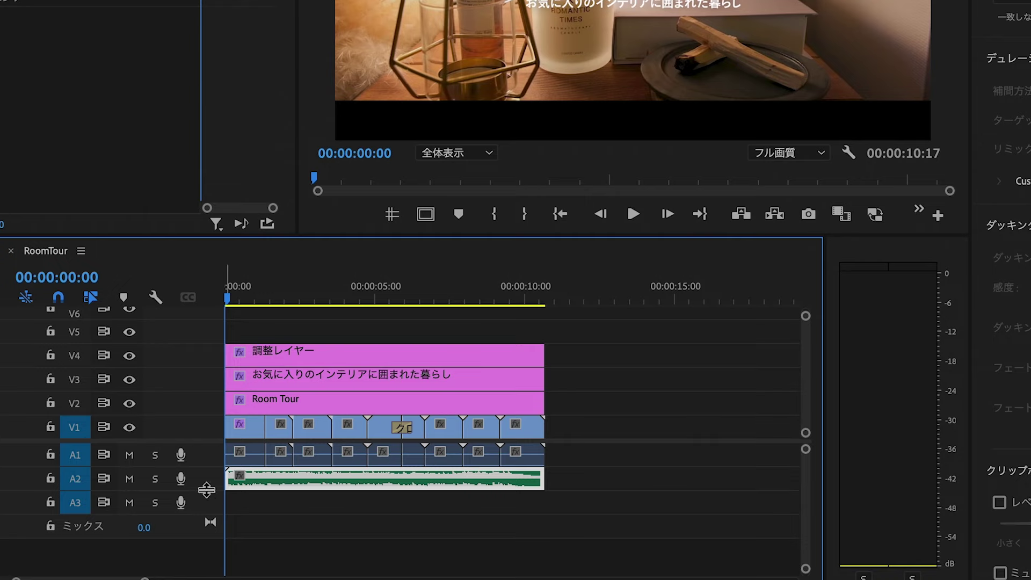
Make the A2 music track taller to see its waveform, leaving V1 at normal height
drag(207, 490, 207, 517)
key(=)
key(=)
key(=)
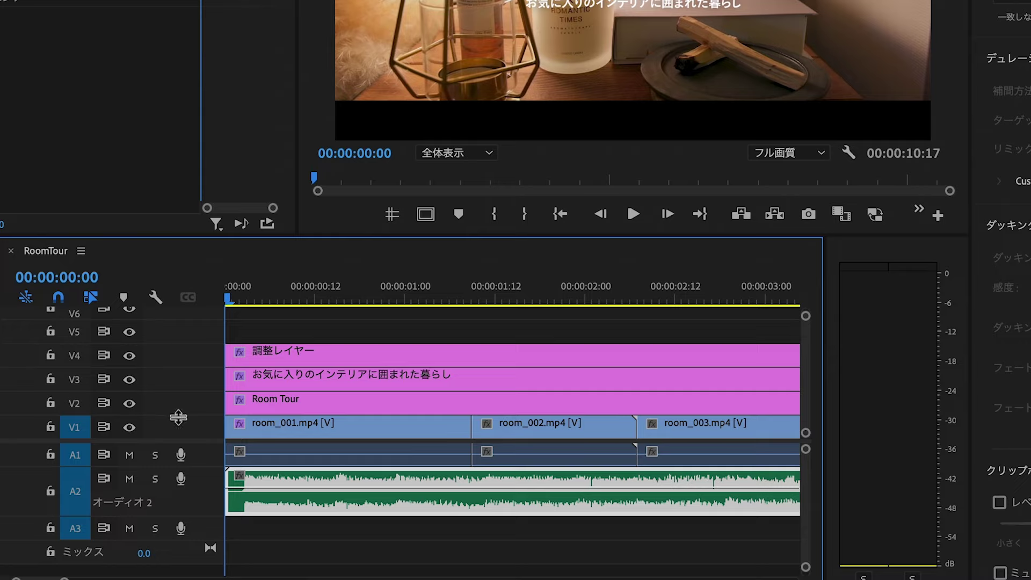
drag(178, 416, 177, 403)
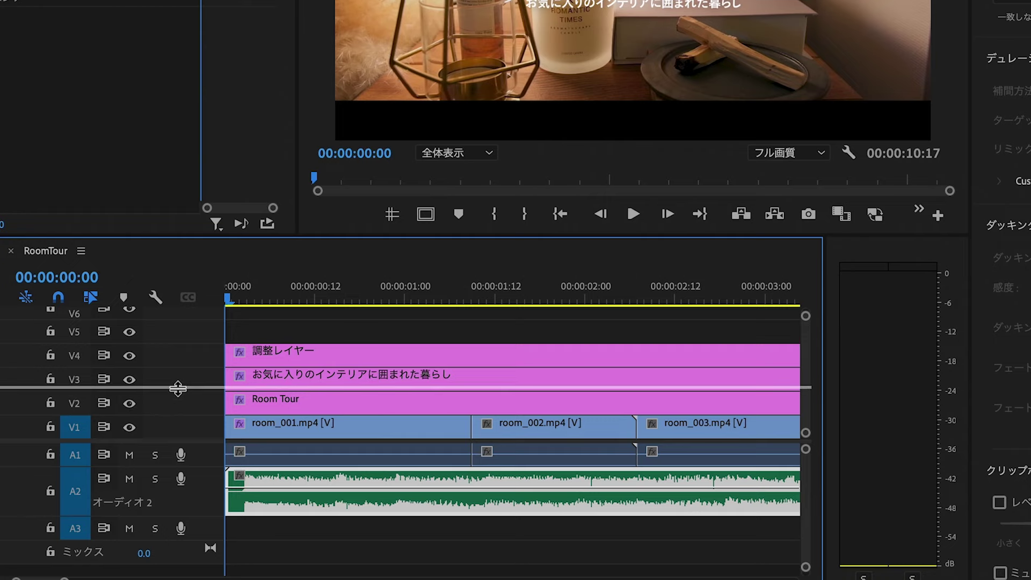
drag(177, 403, 177, 388)
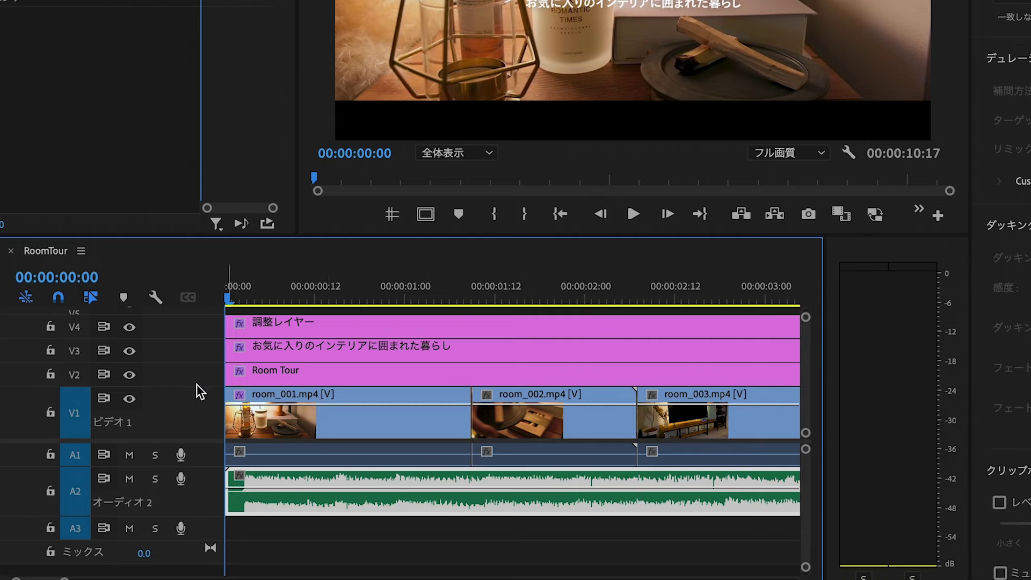
drag(183, 388, 181, 412)
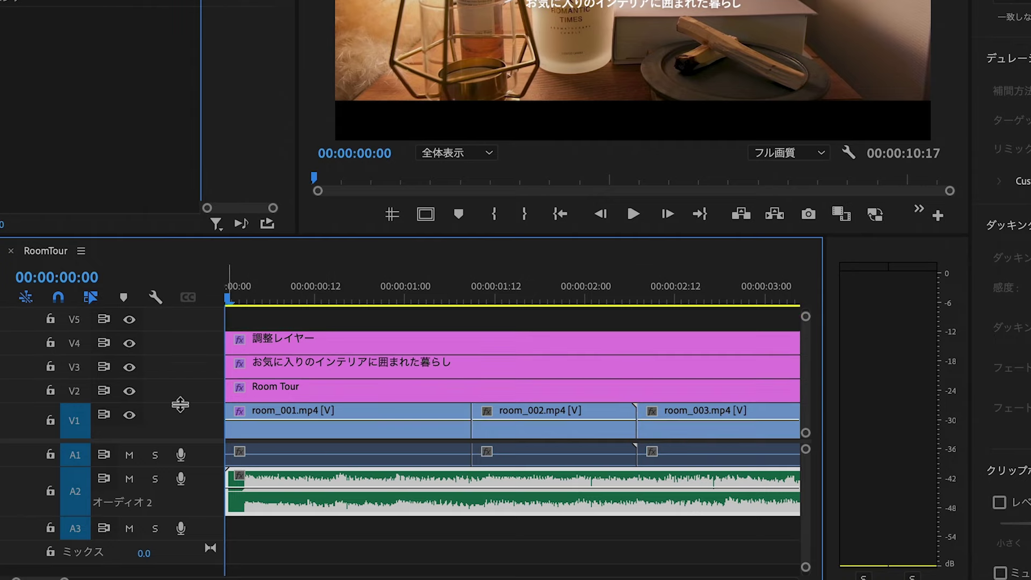
drag(212, 516, 212, 521)
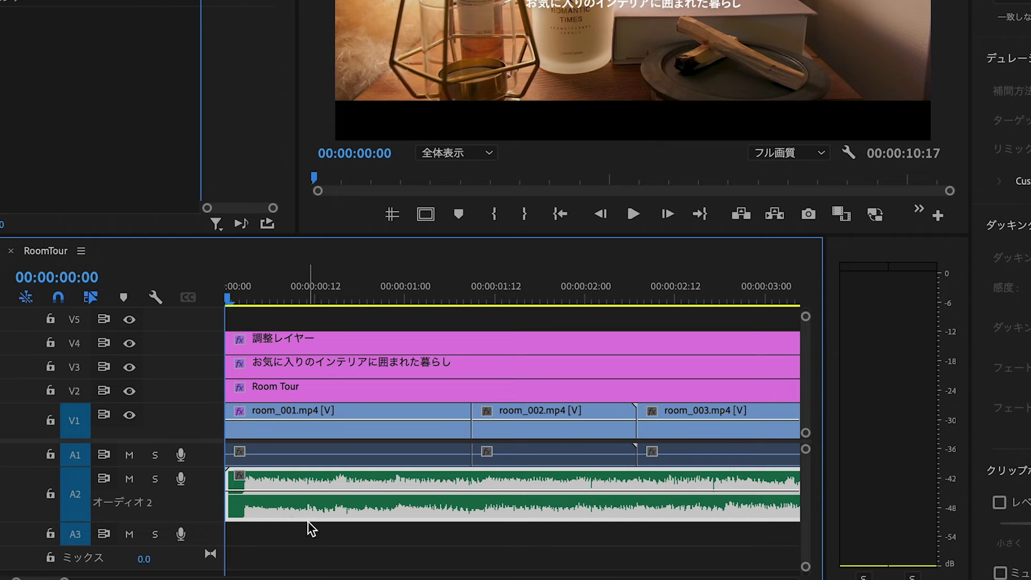
key(minus)
key(equal)
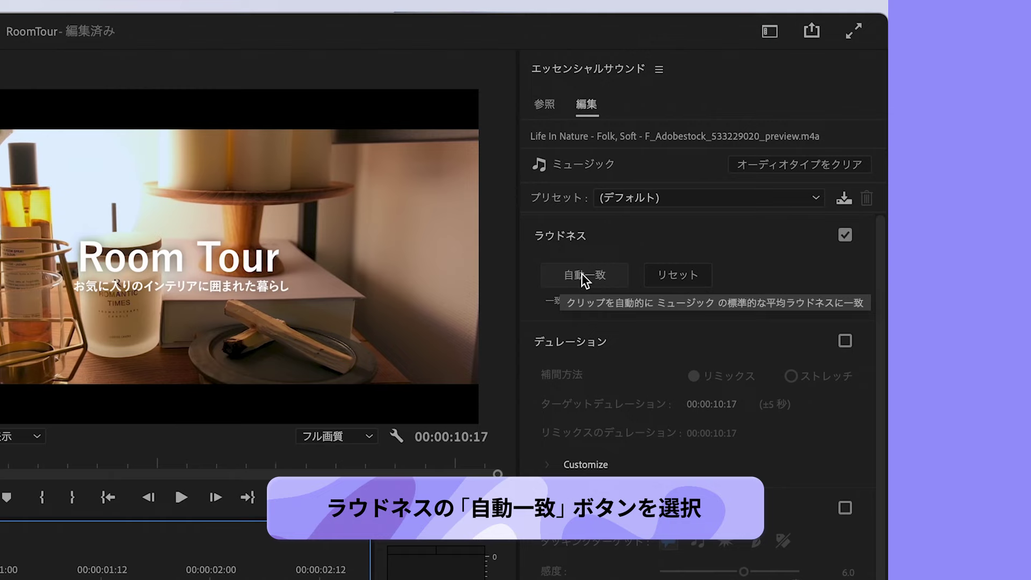
Auto-Match the music loudness to -25.00 LUFS and play from the start to check it
click(581, 273)
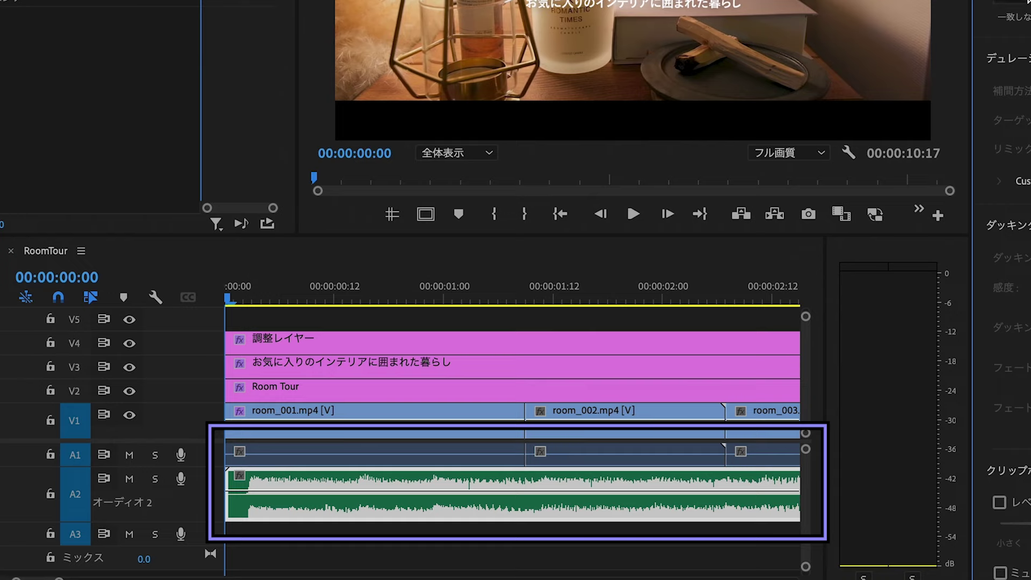
click(227, 285)
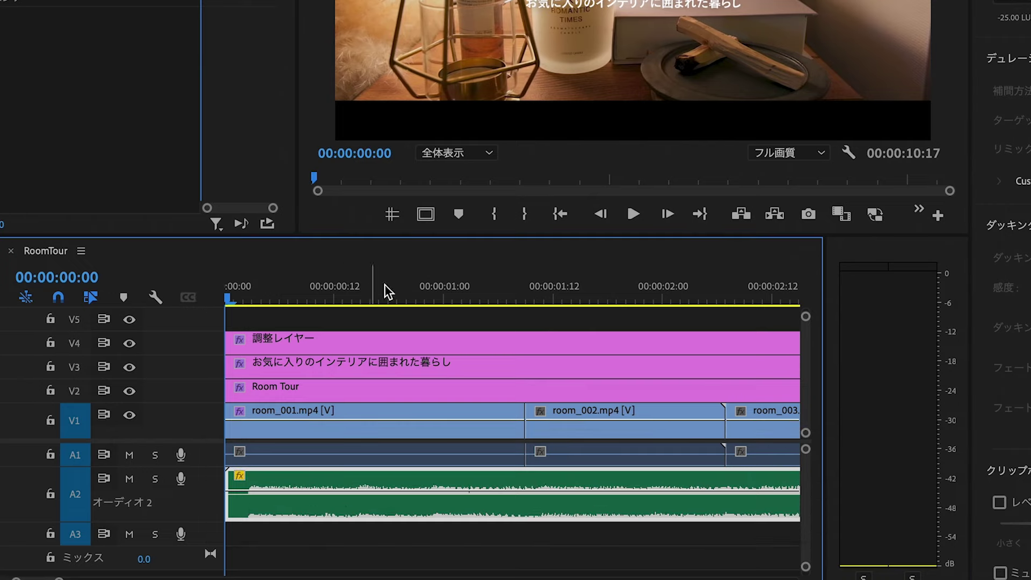
click(632, 216)
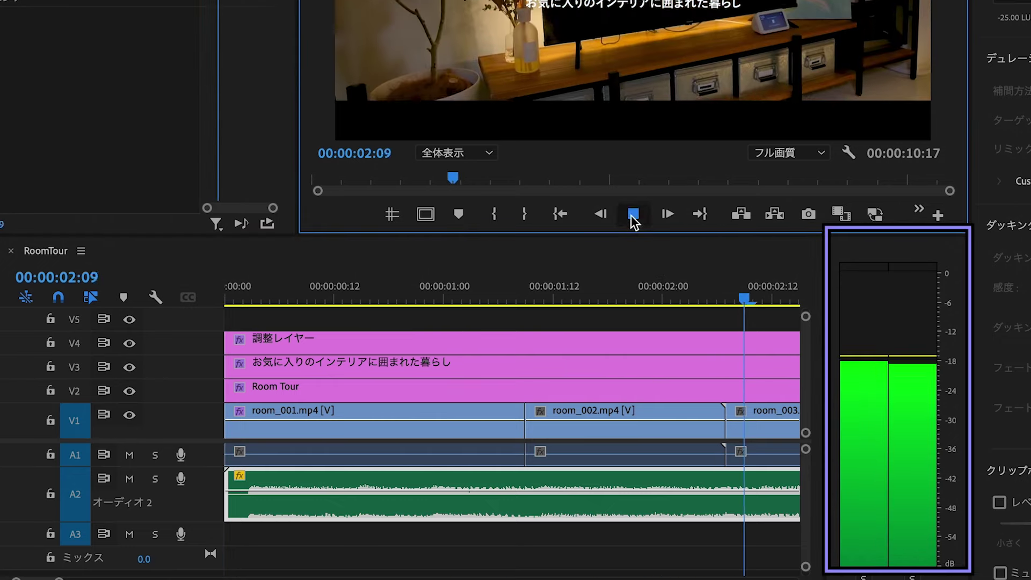
click(632, 213)
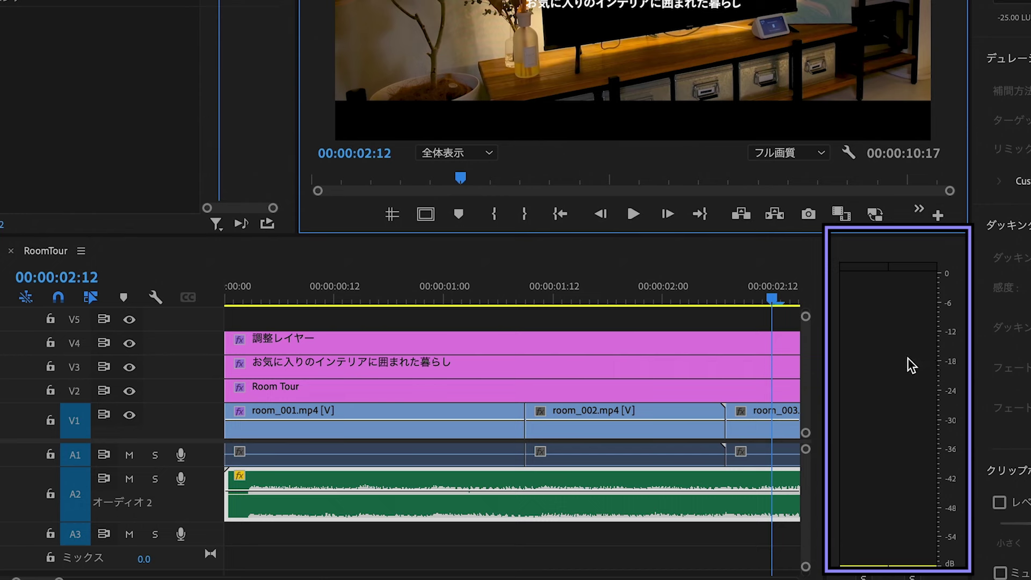
key(minus)
key(minus)
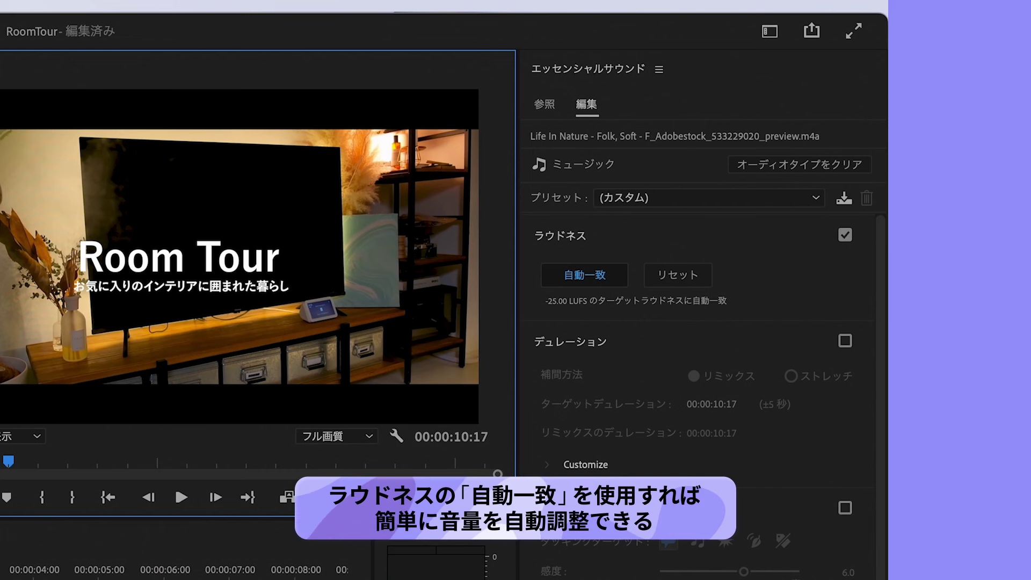
key(space)
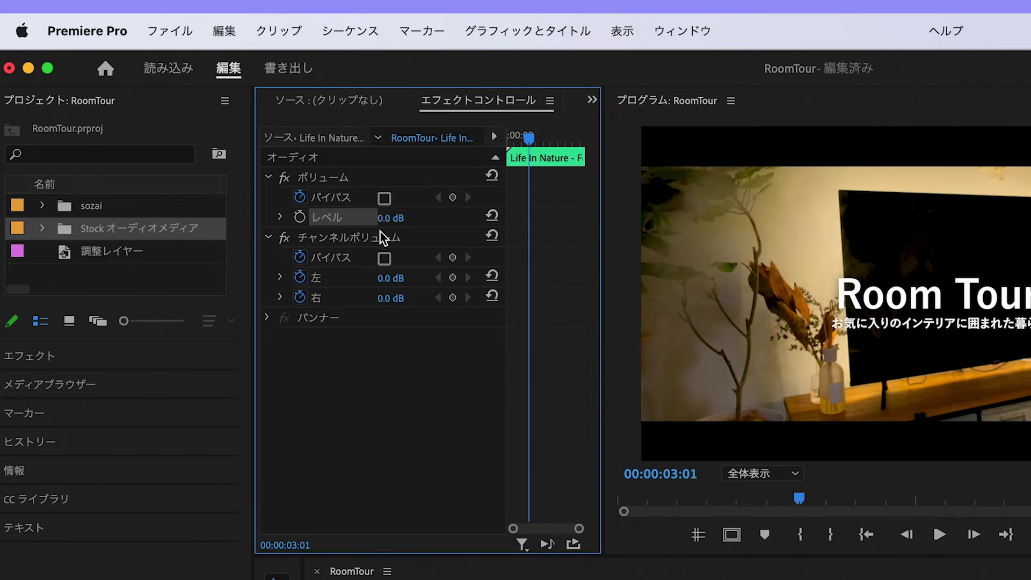
Set the music's Volume Level to -15.0 dB and play back from the start to check it
click(391, 218)
text(-15)
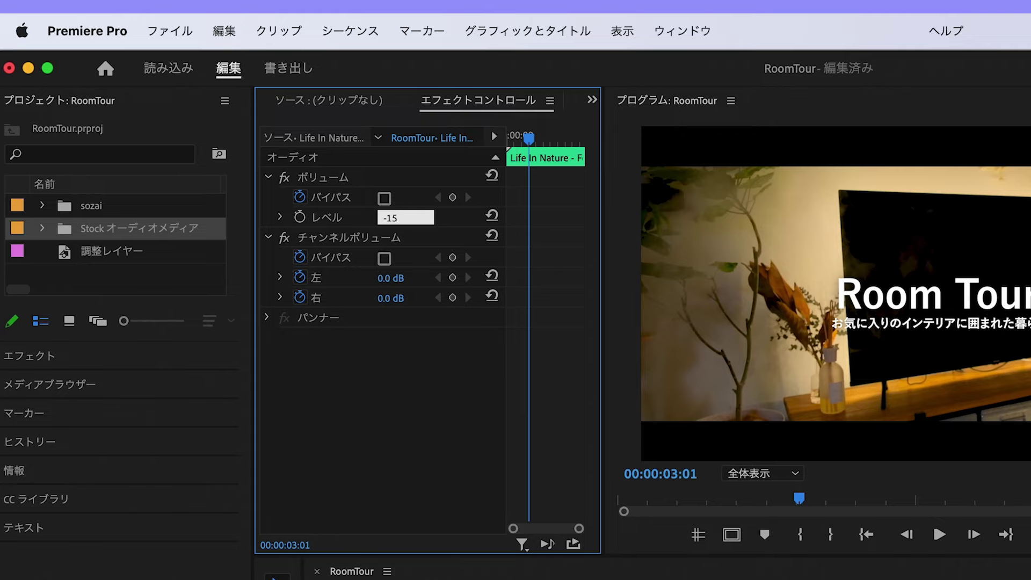
key(Return)
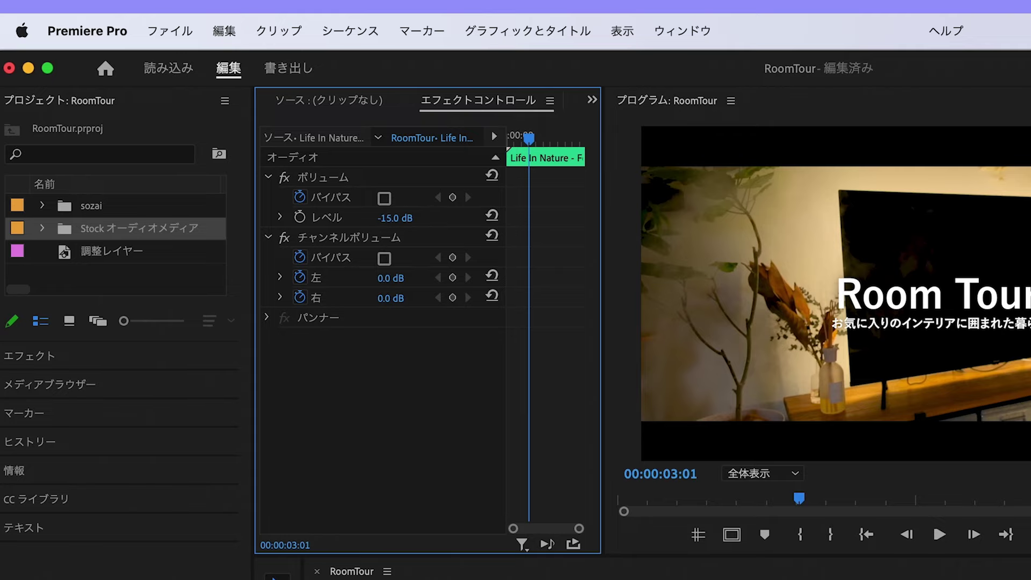
key(Home)
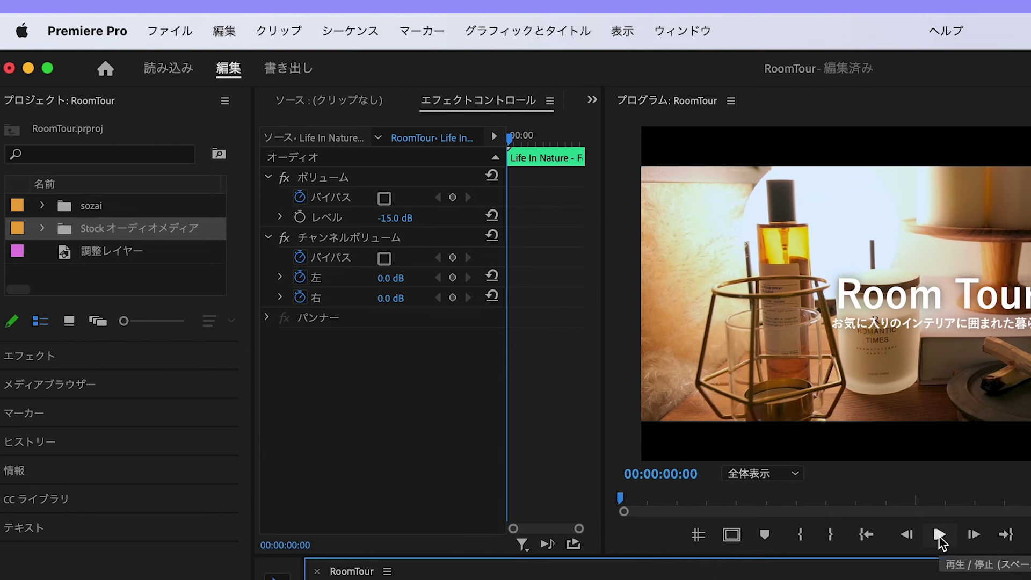
click(940, 537)
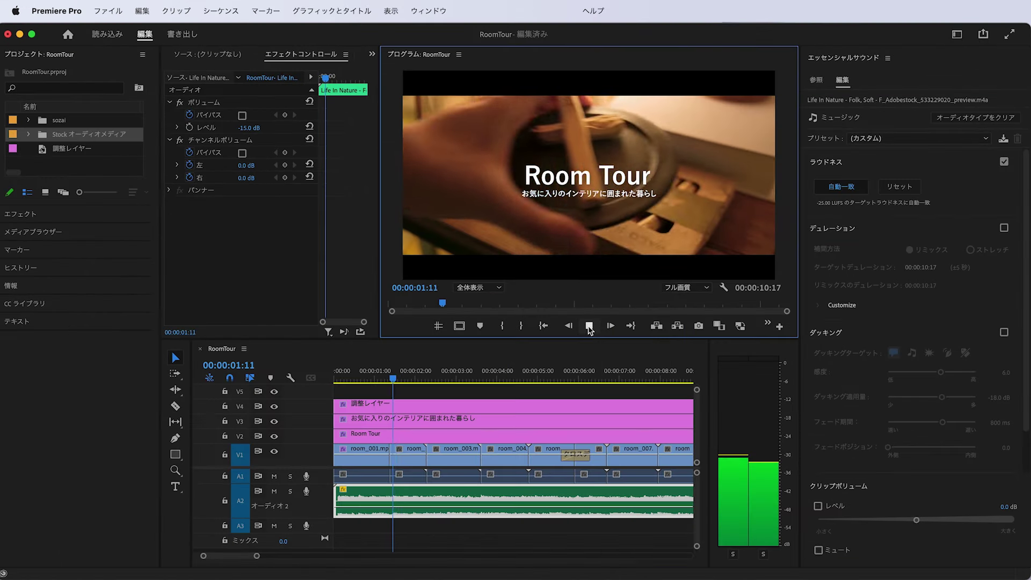
key(space)
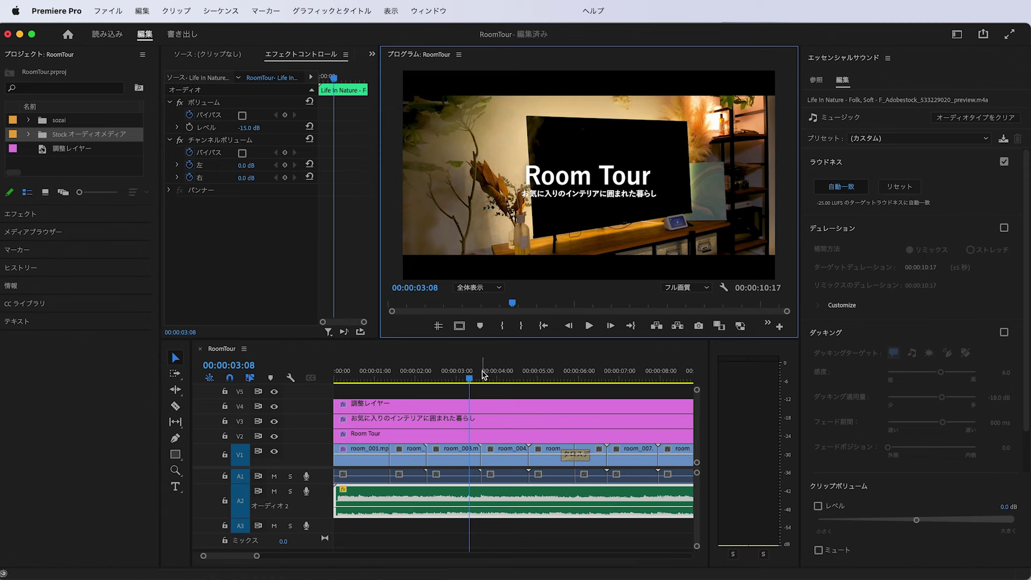
click(443, 374)
drag(443, 375, 520, 374)
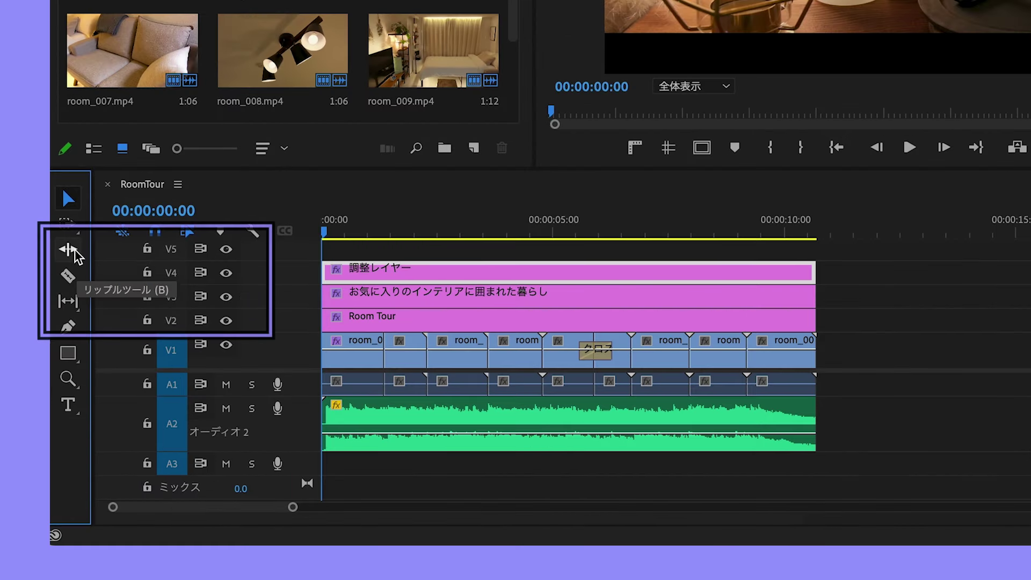
Use the Remix Tool to extend the A2 Life In Nature music to 00:00:22:16
click(76, 251)
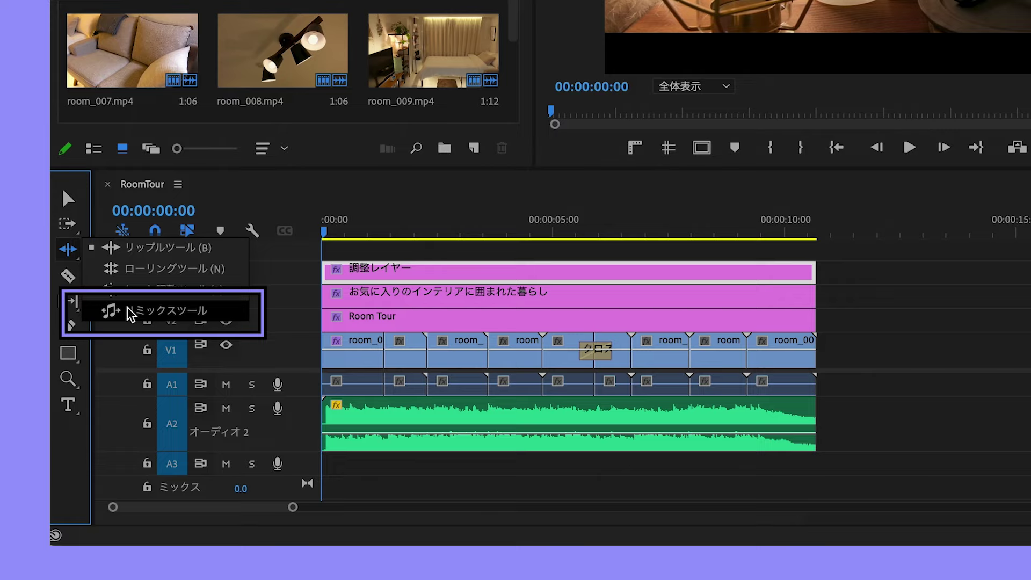
click(131, 313)
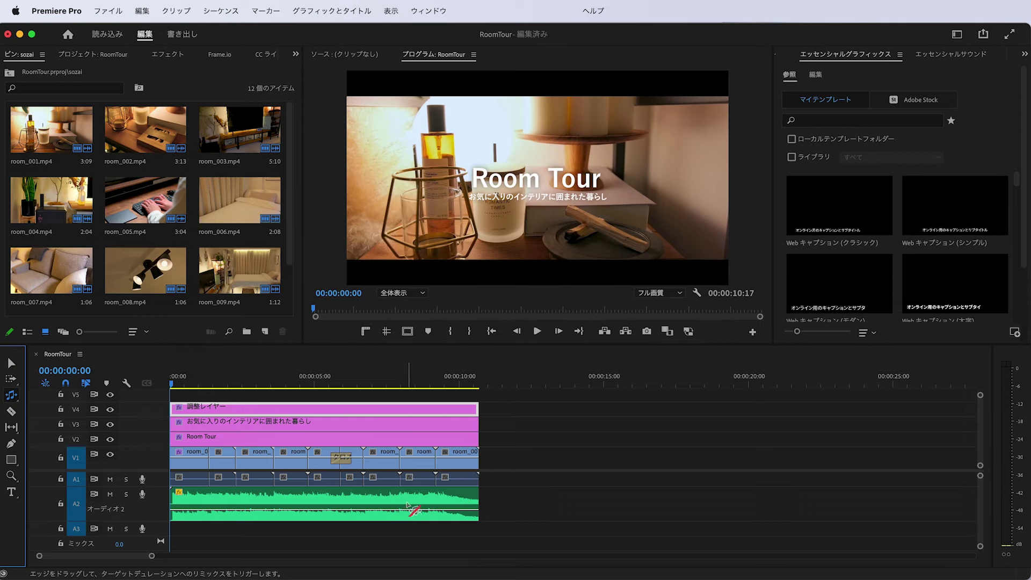
key(minus)
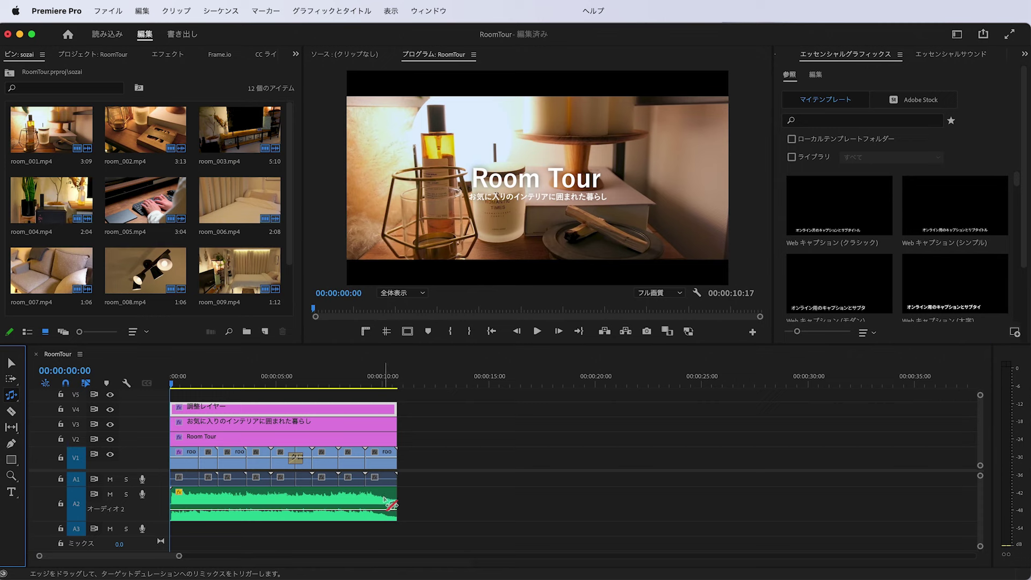
click(383, 500)
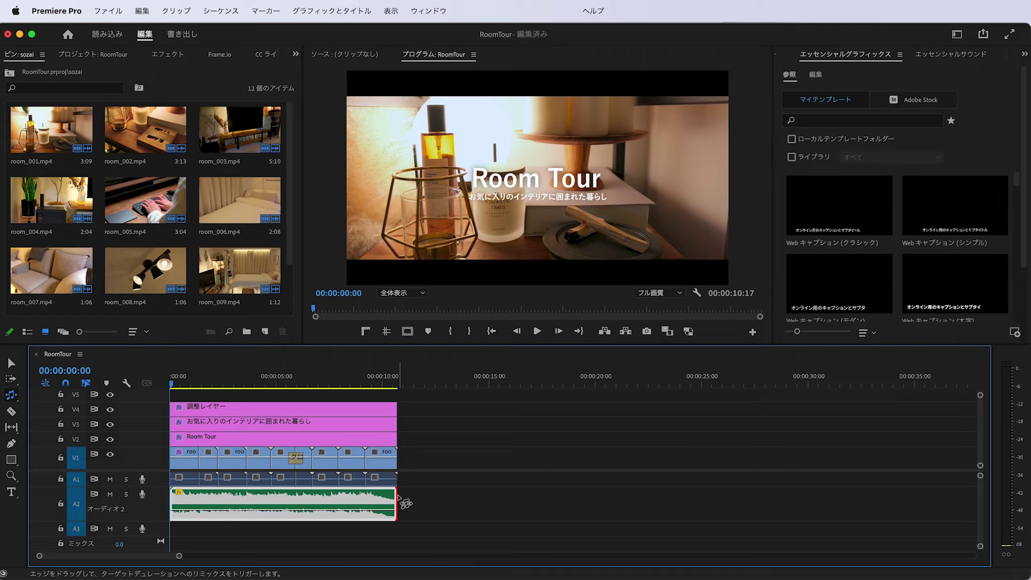
drag(398, 498, 654, 513)
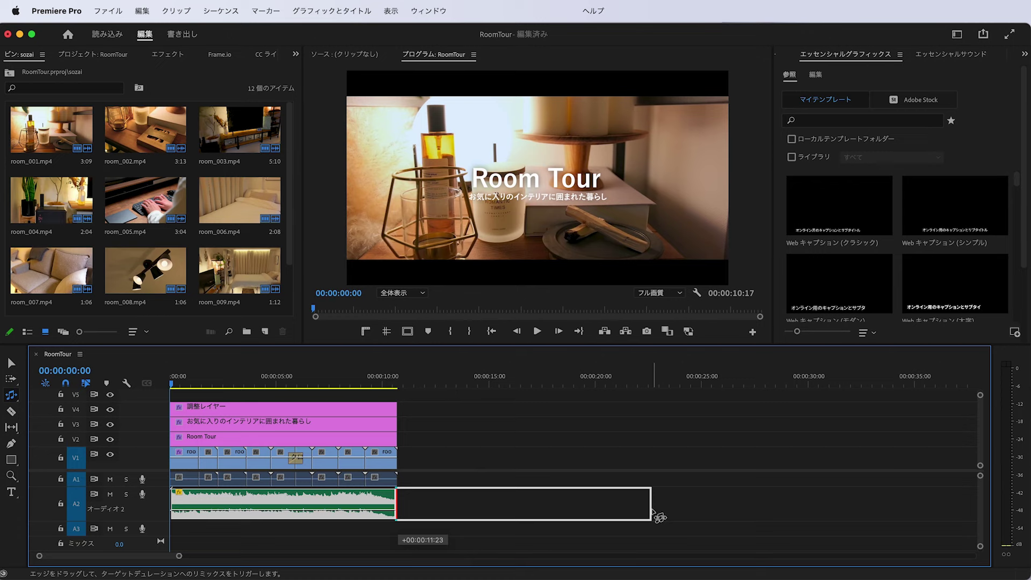
drag(654, 512, 654, 513)
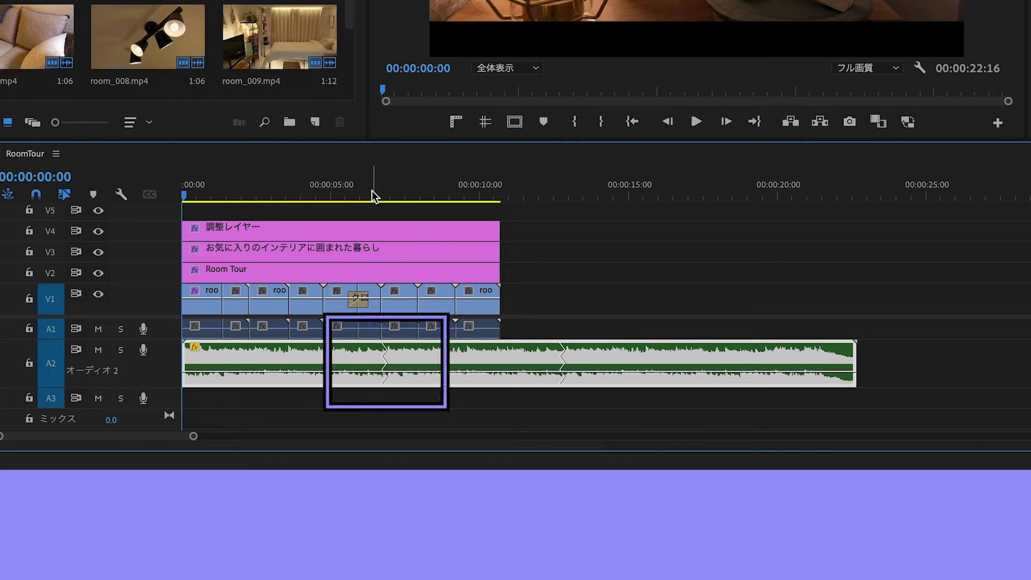
Play the sequence from 06:02 with raised volume to hear where the music runs on
click(371, 195)
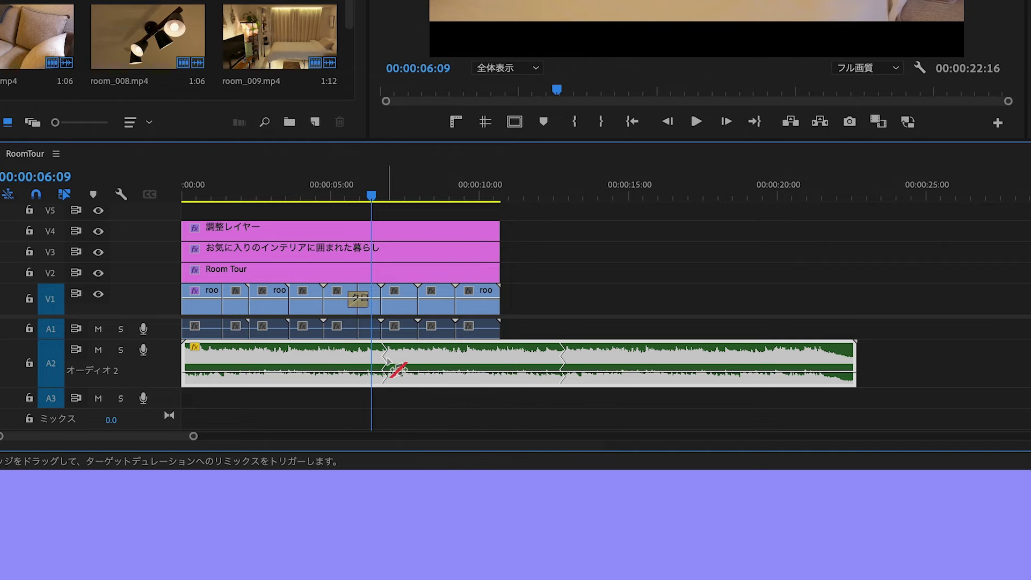
key(equal)
key(equal)
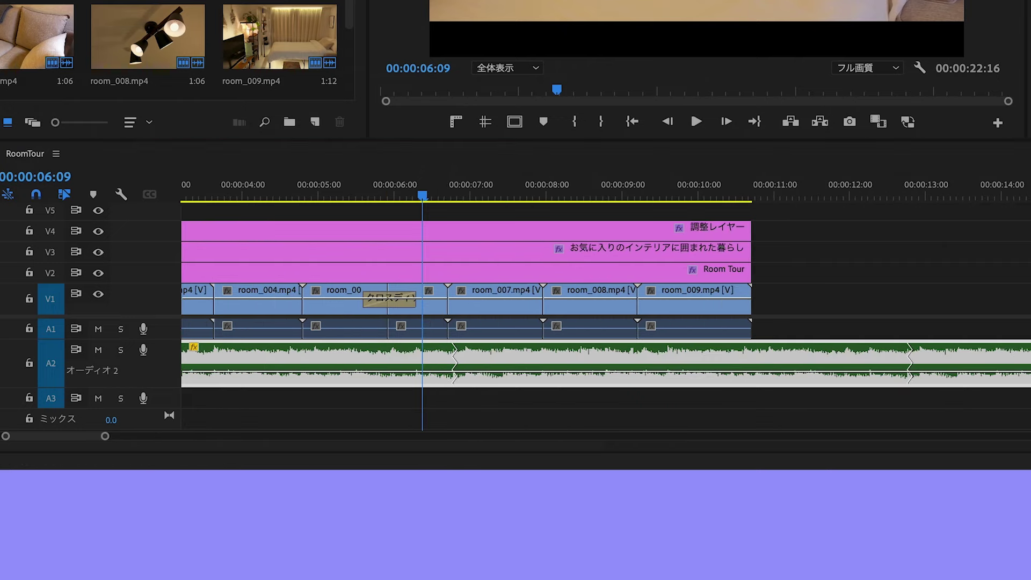
drag(411, 189, 402, 194)
key(XF86AudioRaiseVolume)
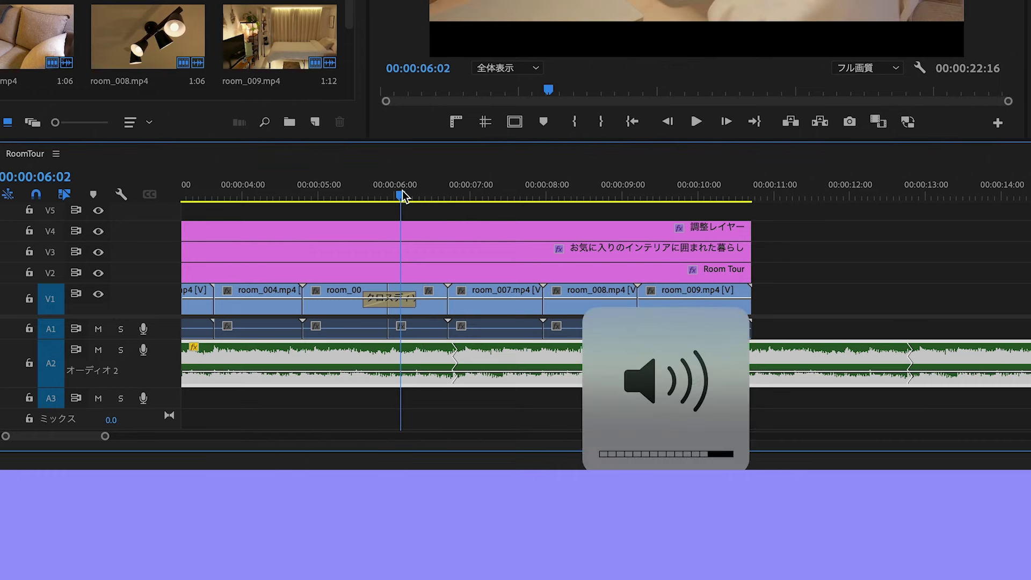
key(space)
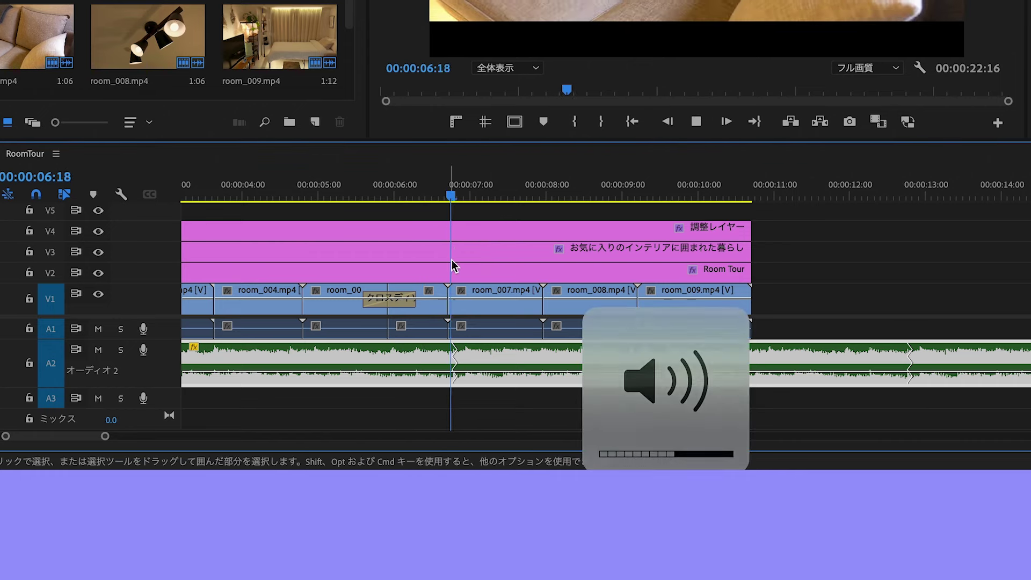
key(minus)
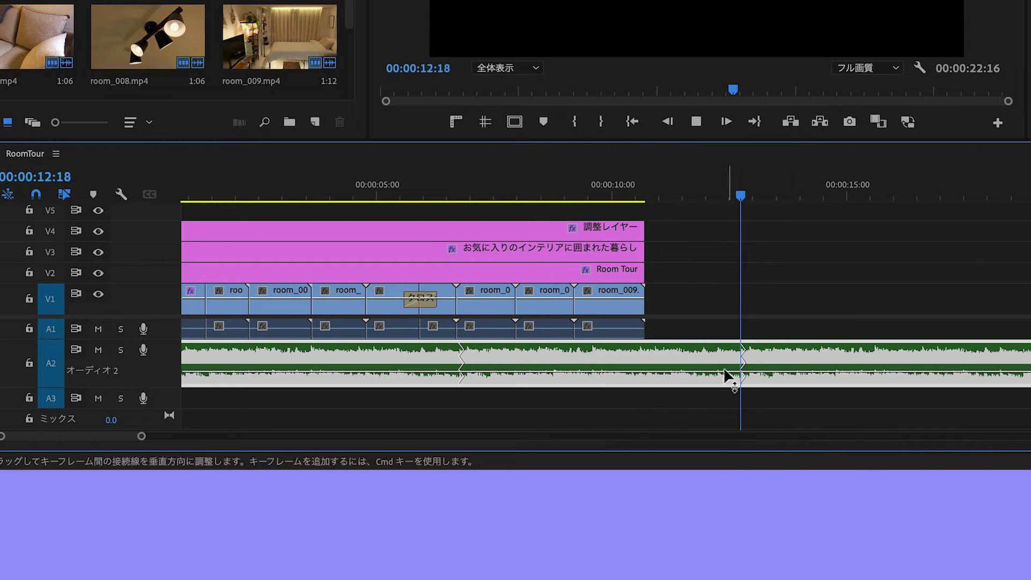
drag(726, 192, 758, 200)
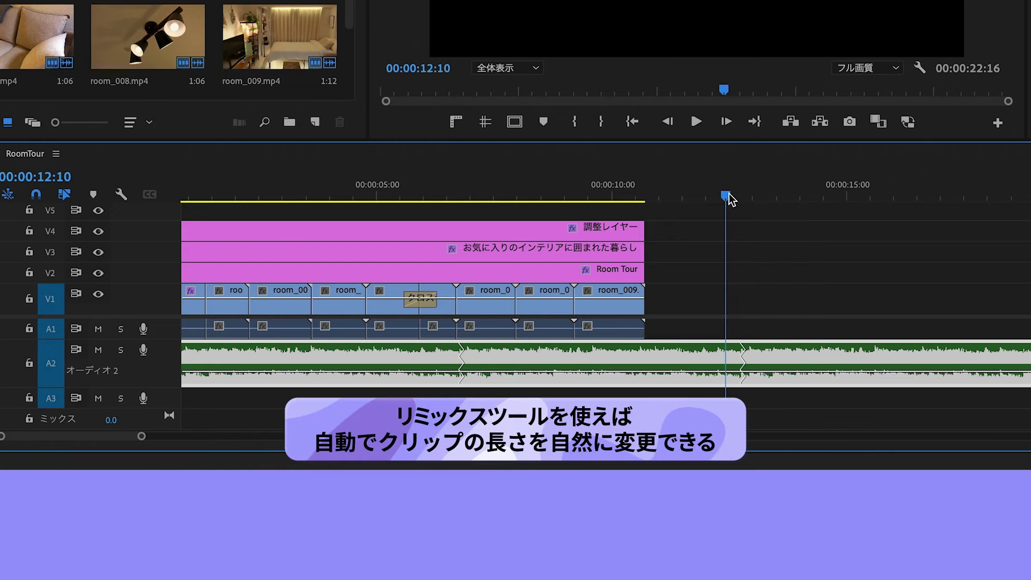
drag(758, 197, 767, 199)
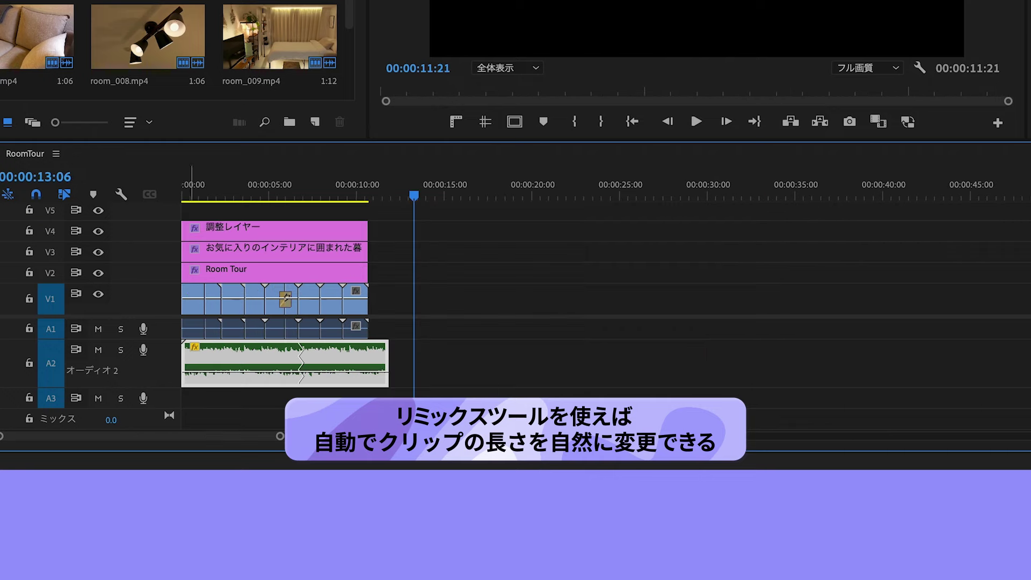
Remix the A2 music so it ends with the video at 00:00:10:17
click(34, 269)
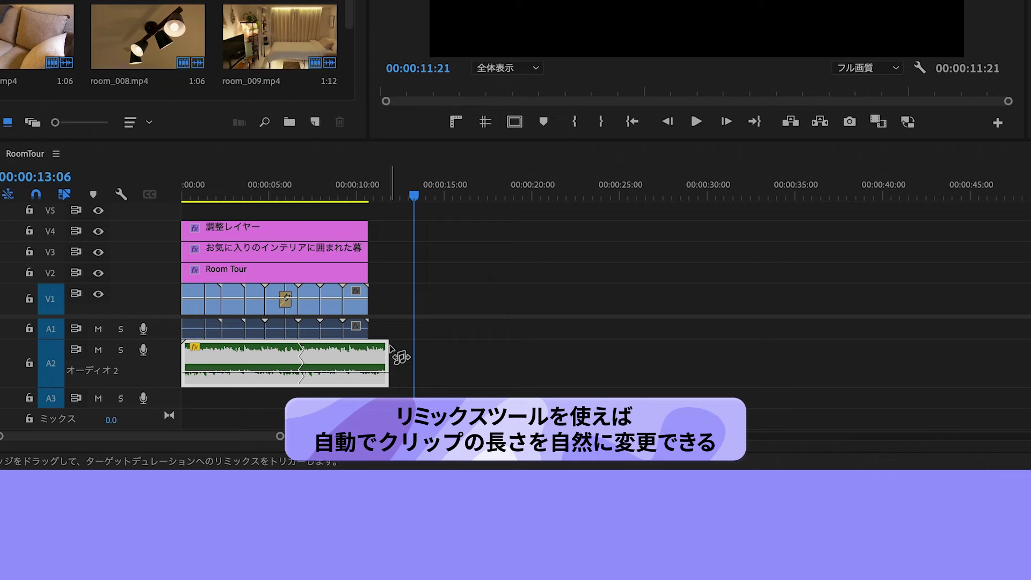
drag(388, 357, 1027, 365)
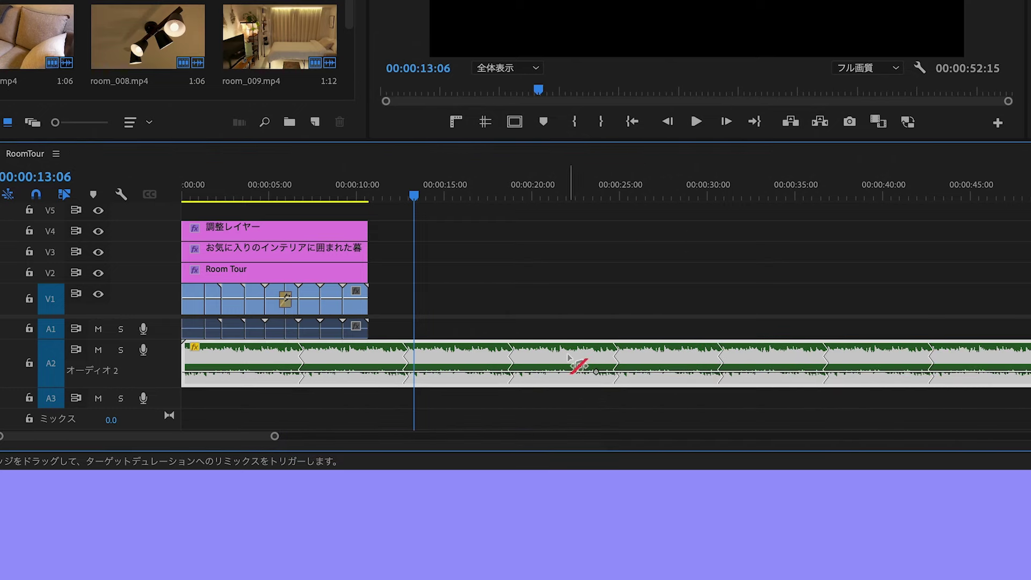
key(minus)
drag(741, 357, 388, 344)
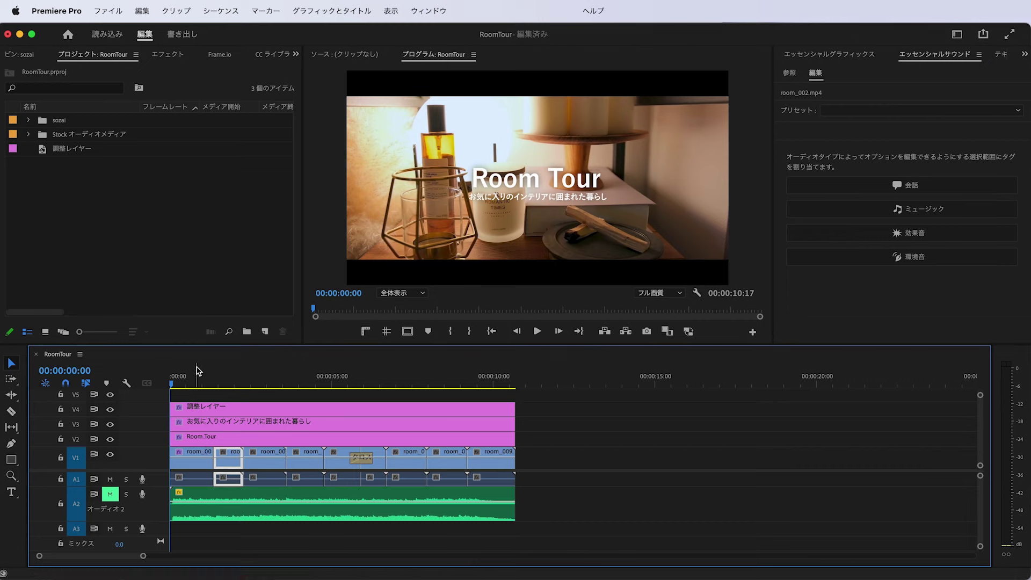
Inspect the first room clip and the Room Tour title, then play the sequence from the start
click(207, 478)
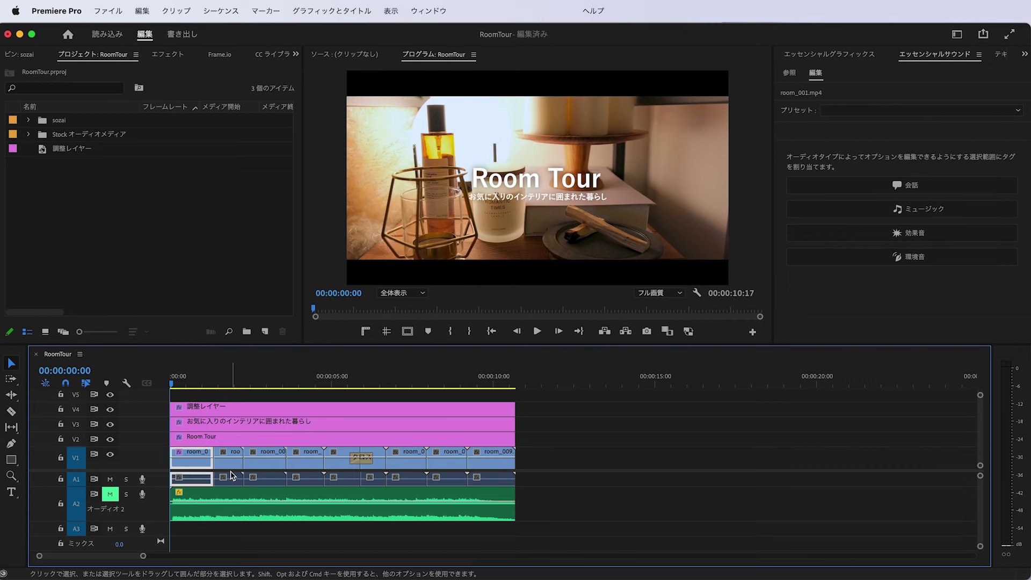
click(251, 442)
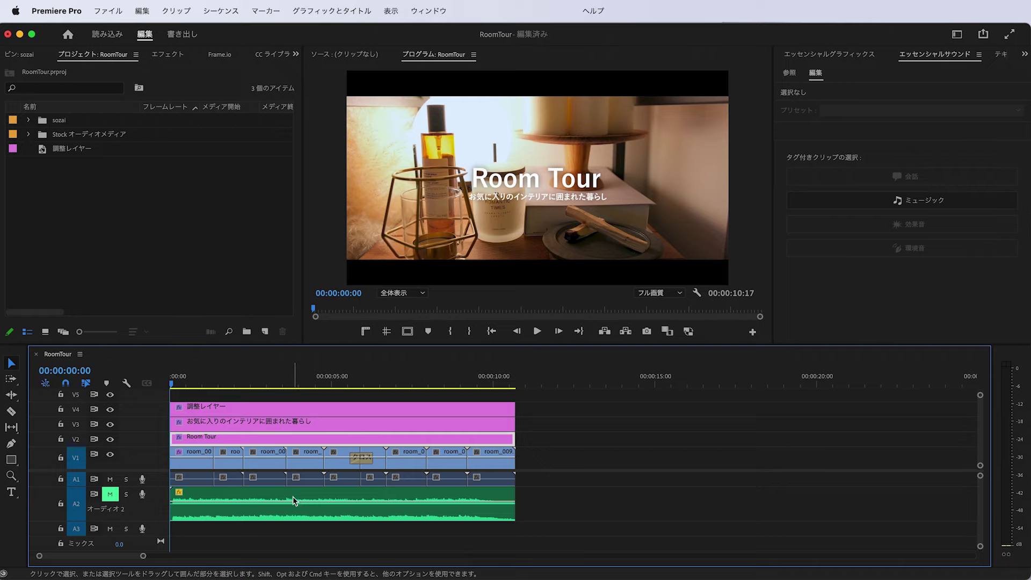
key(space)
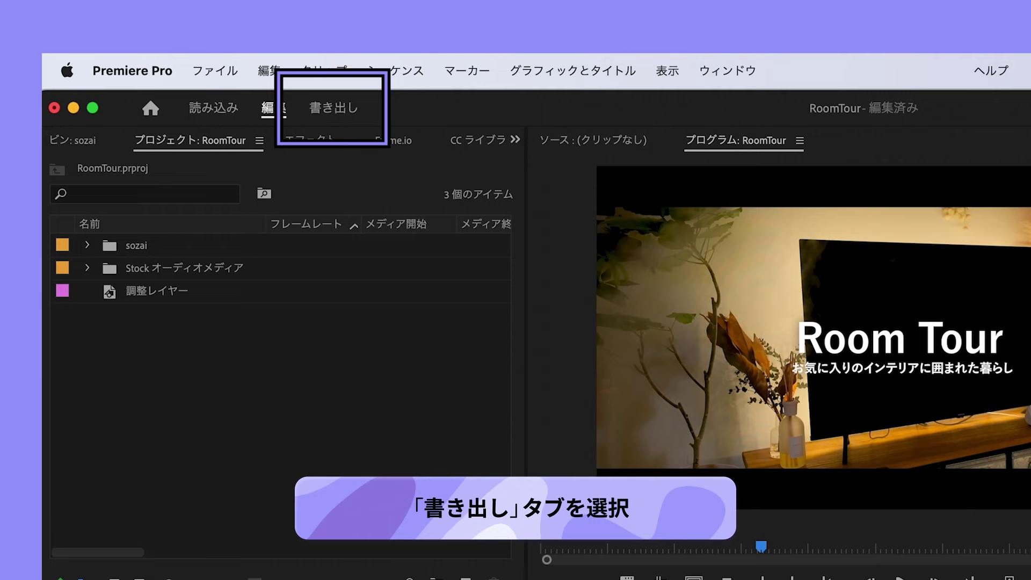
On the export settings page, edit the output file name
click(334, 111)
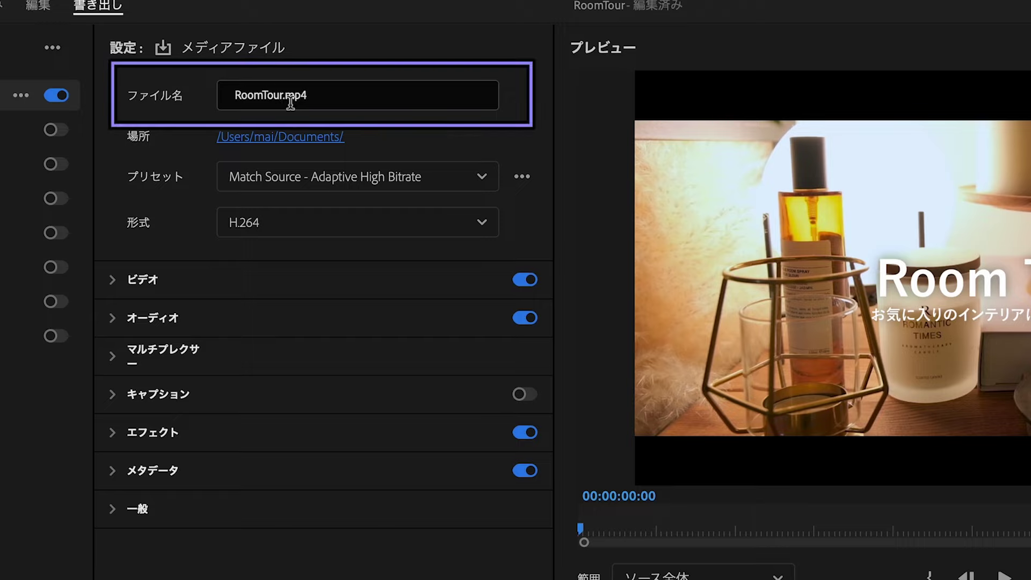
click(279, 96)
drag(279, 96, 212, 91)
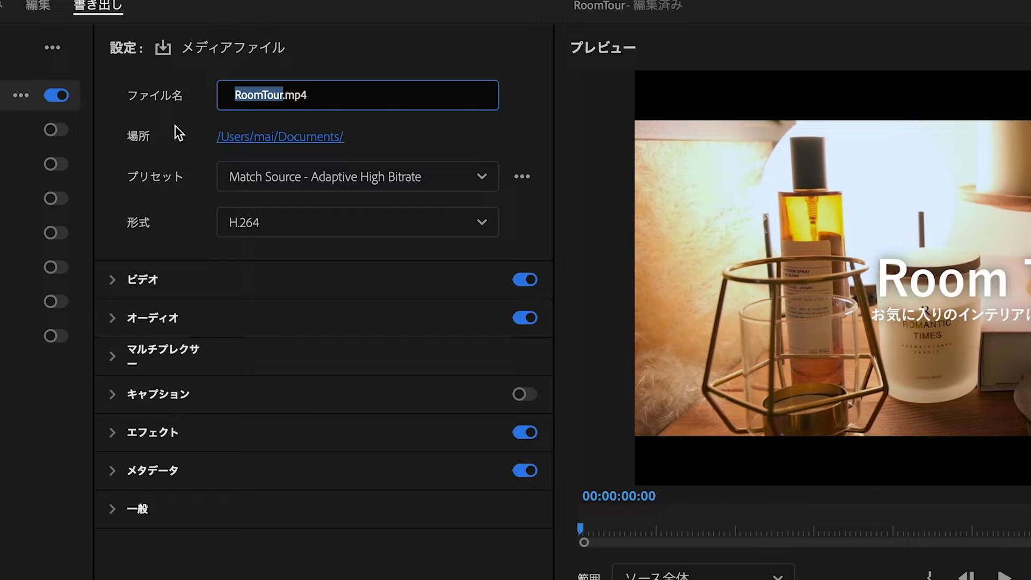
click(391, 136)
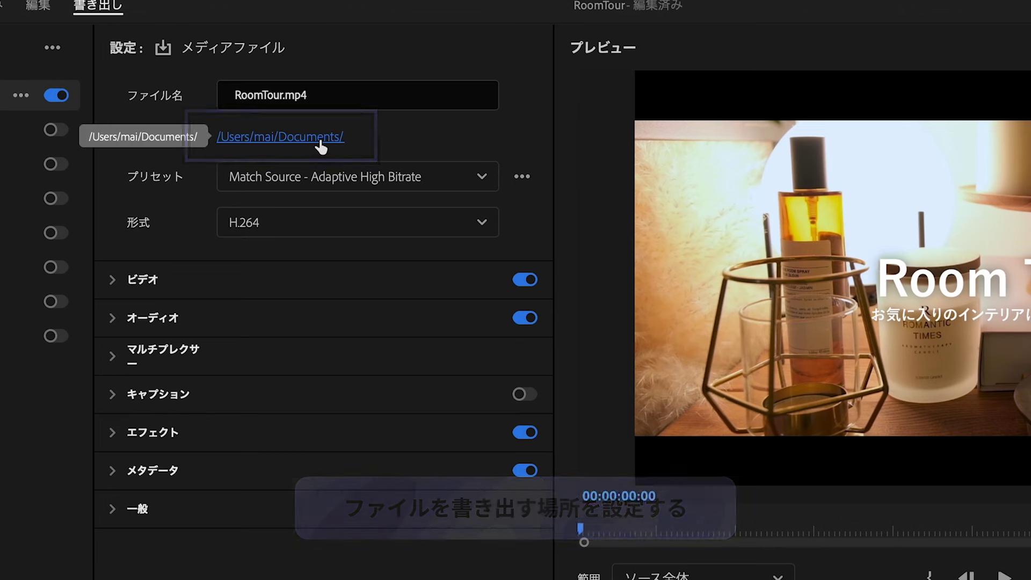
Set the export location to the RoomTour folder on the Desktop
click(321, 147)
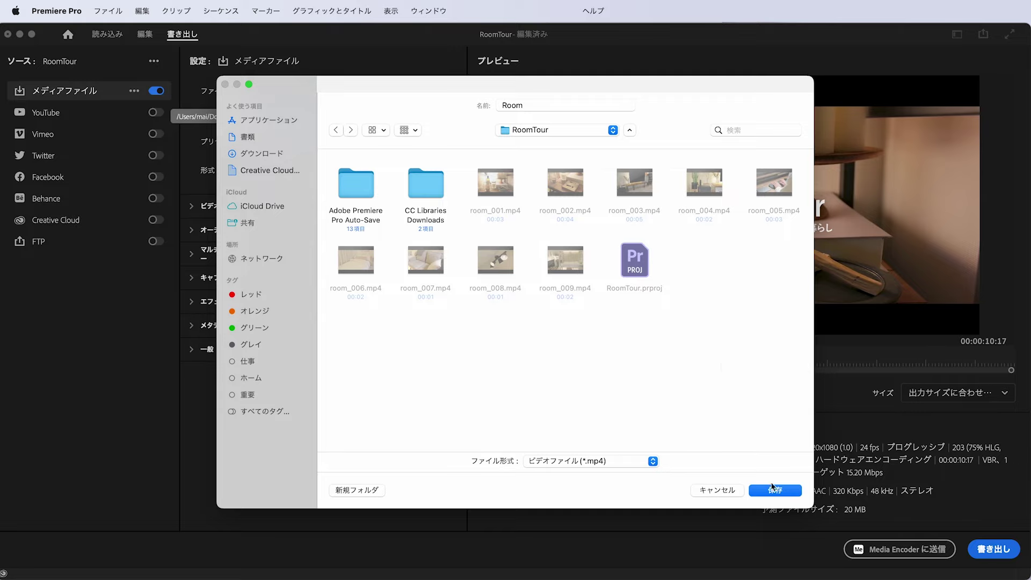
click(777, 492)
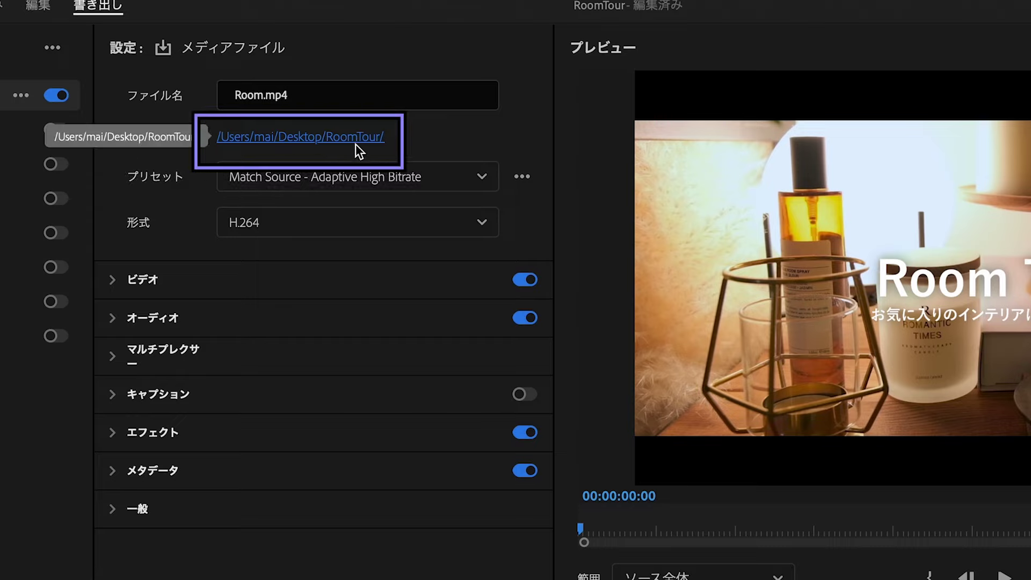
click(482, 179)
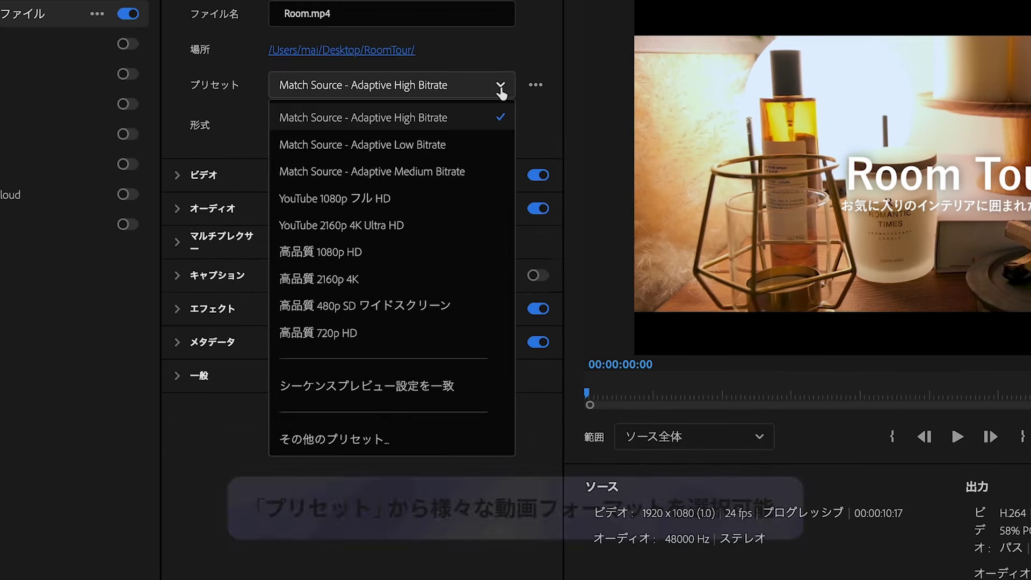
Choose the 高品質 1080p HD export preset
click(482, 182)
click(499, 92)
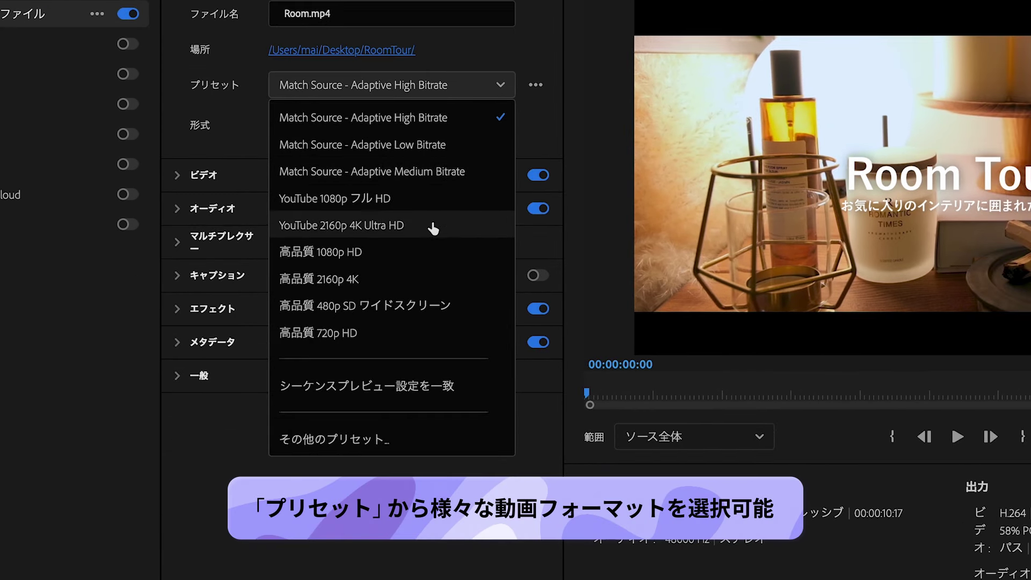
click(370, 260)
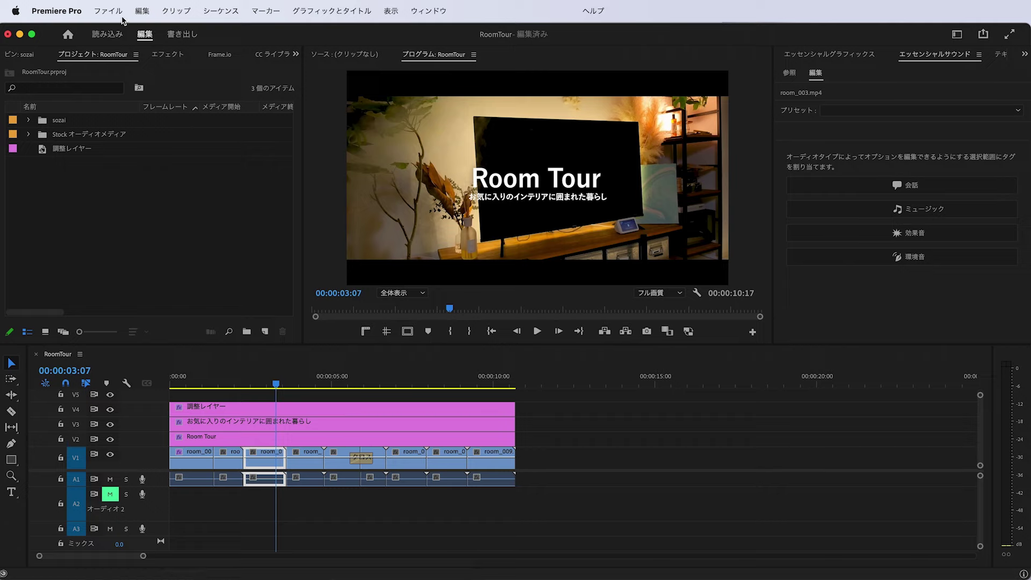
Save the project, quit Premiere Pro, and open the RoomTour folder on the desktop
click(102, 15)
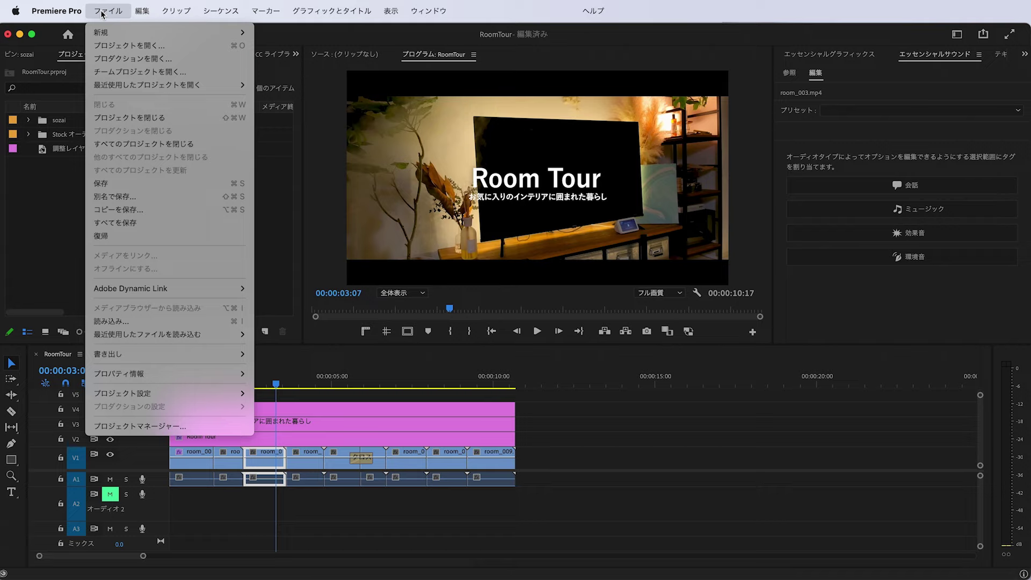
click(127, 185)
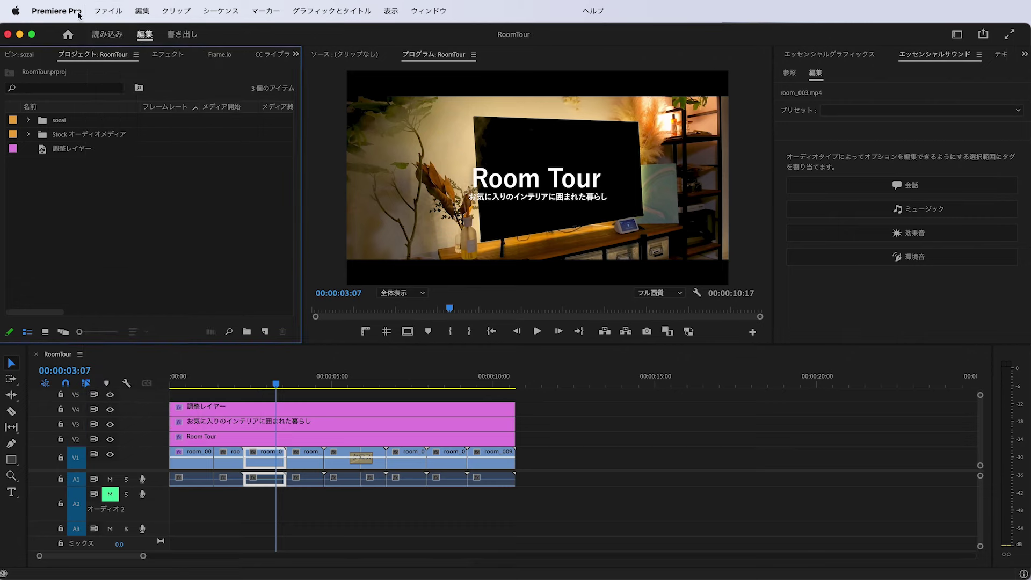
click(77, 12)
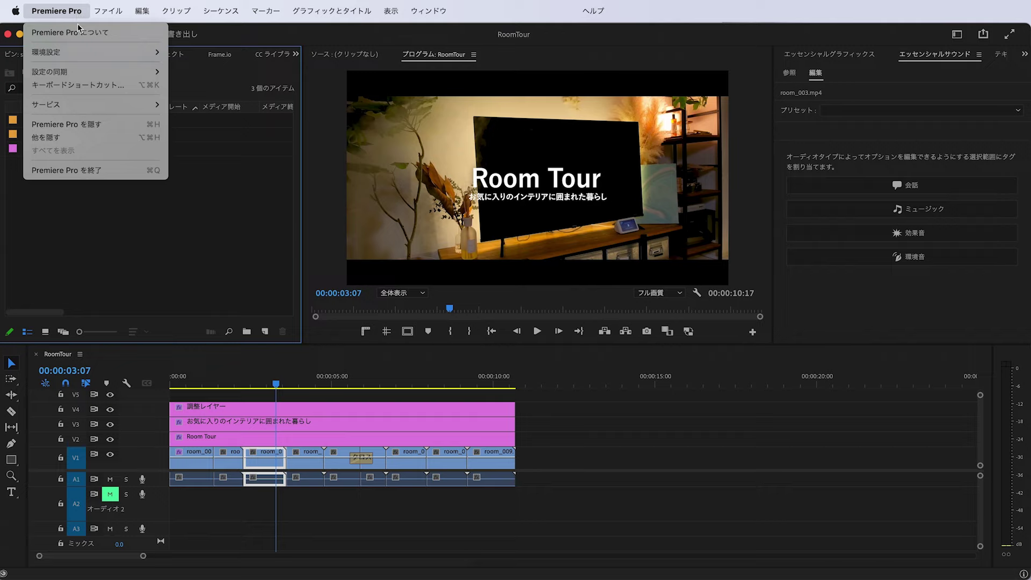
click(115, 171)
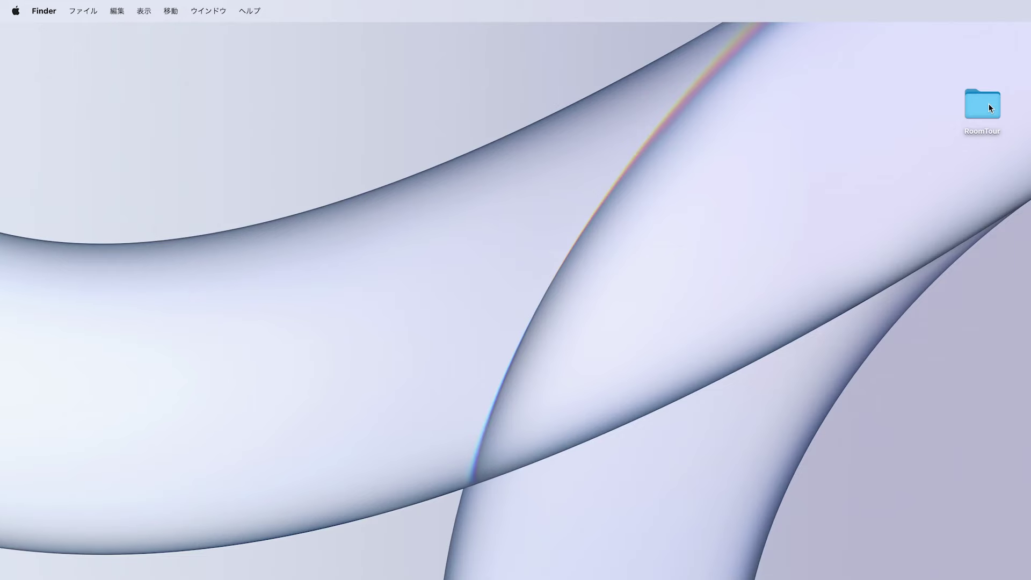
double_click(989, 105)
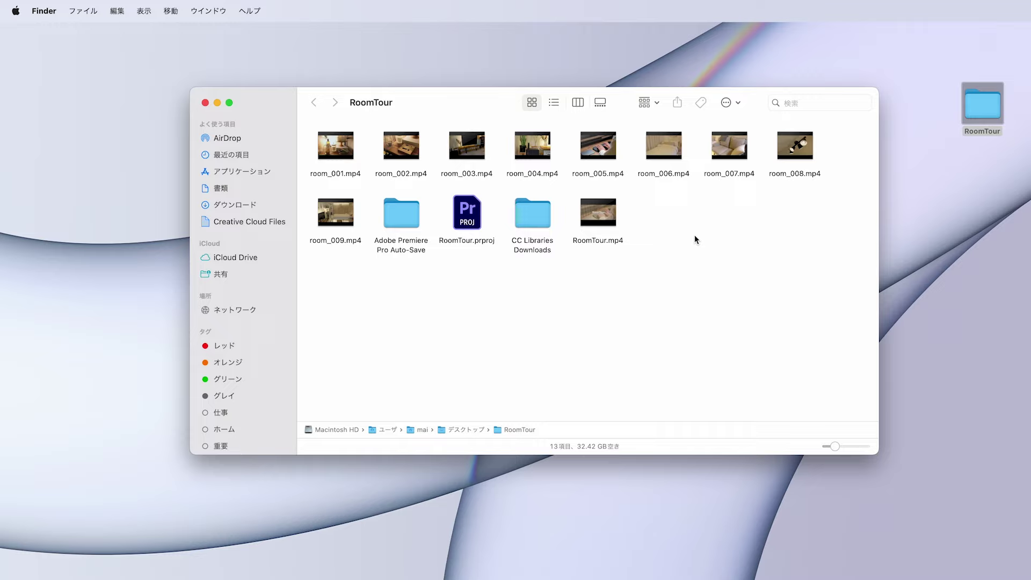
Select the exported RoomTour.mp4 in the RoomTour folder
mouse_move(611, 208)
click(590, 221)
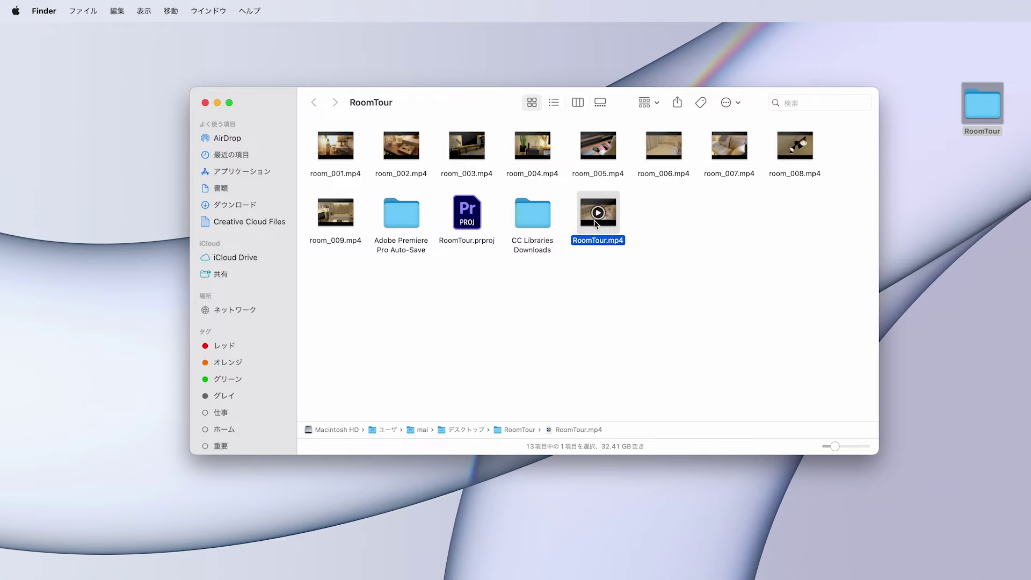
Preview RoomTour.mp4 in Quick Look to check the Room Tour title and subtitle
key(space)
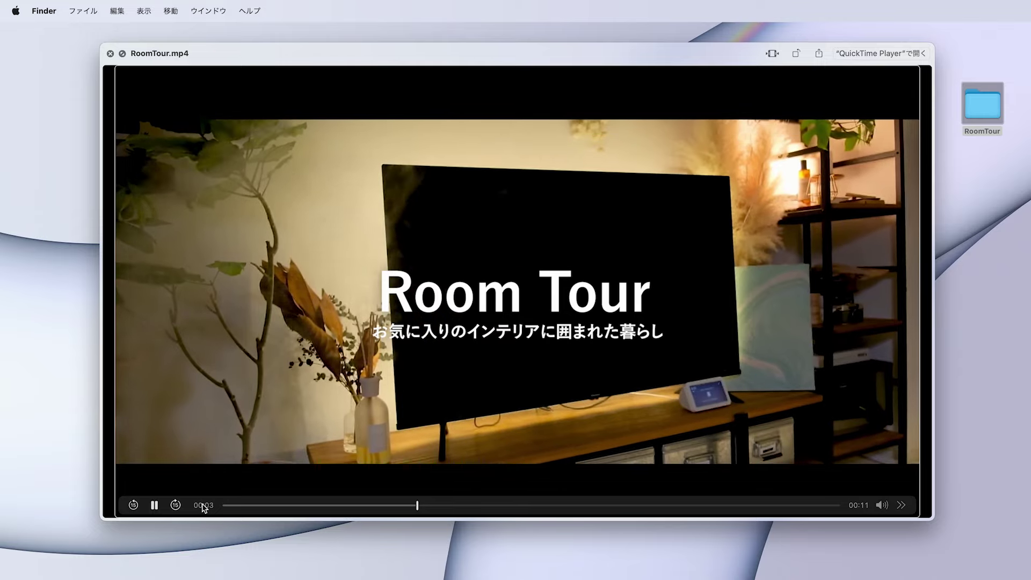